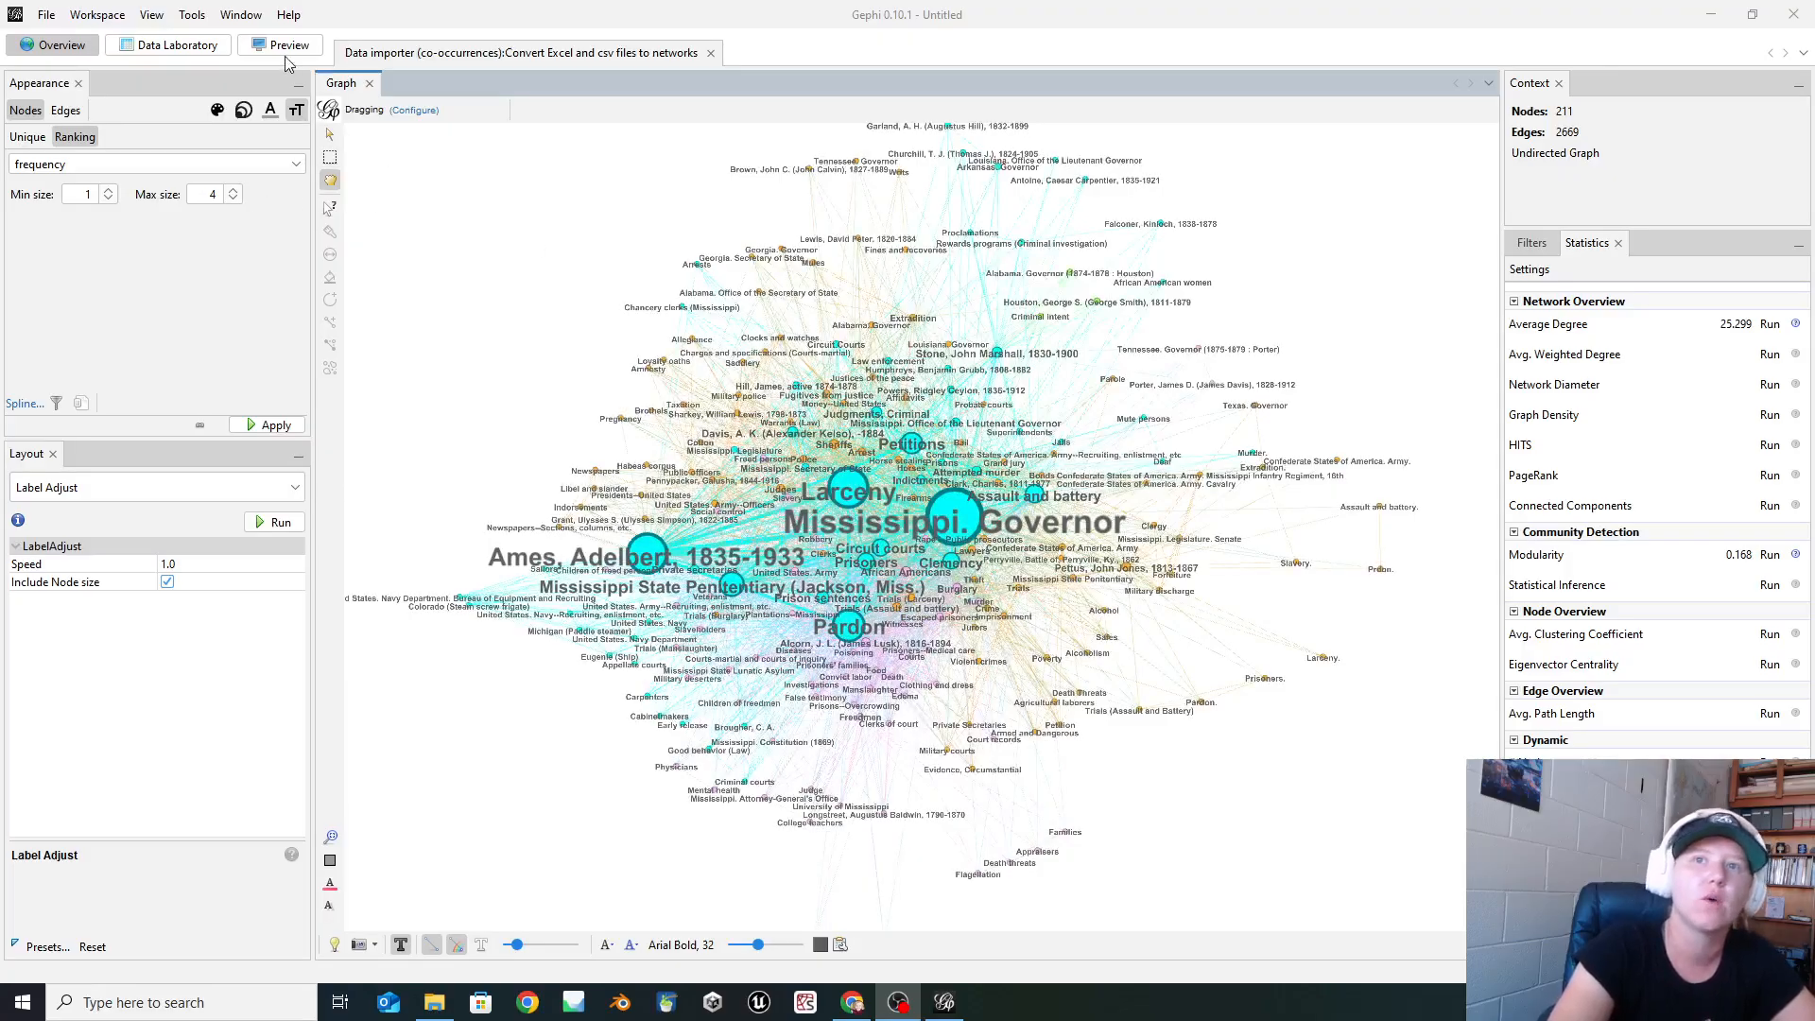
- Render the network in the graph preview and turn on node labels
left_click(289, 47)
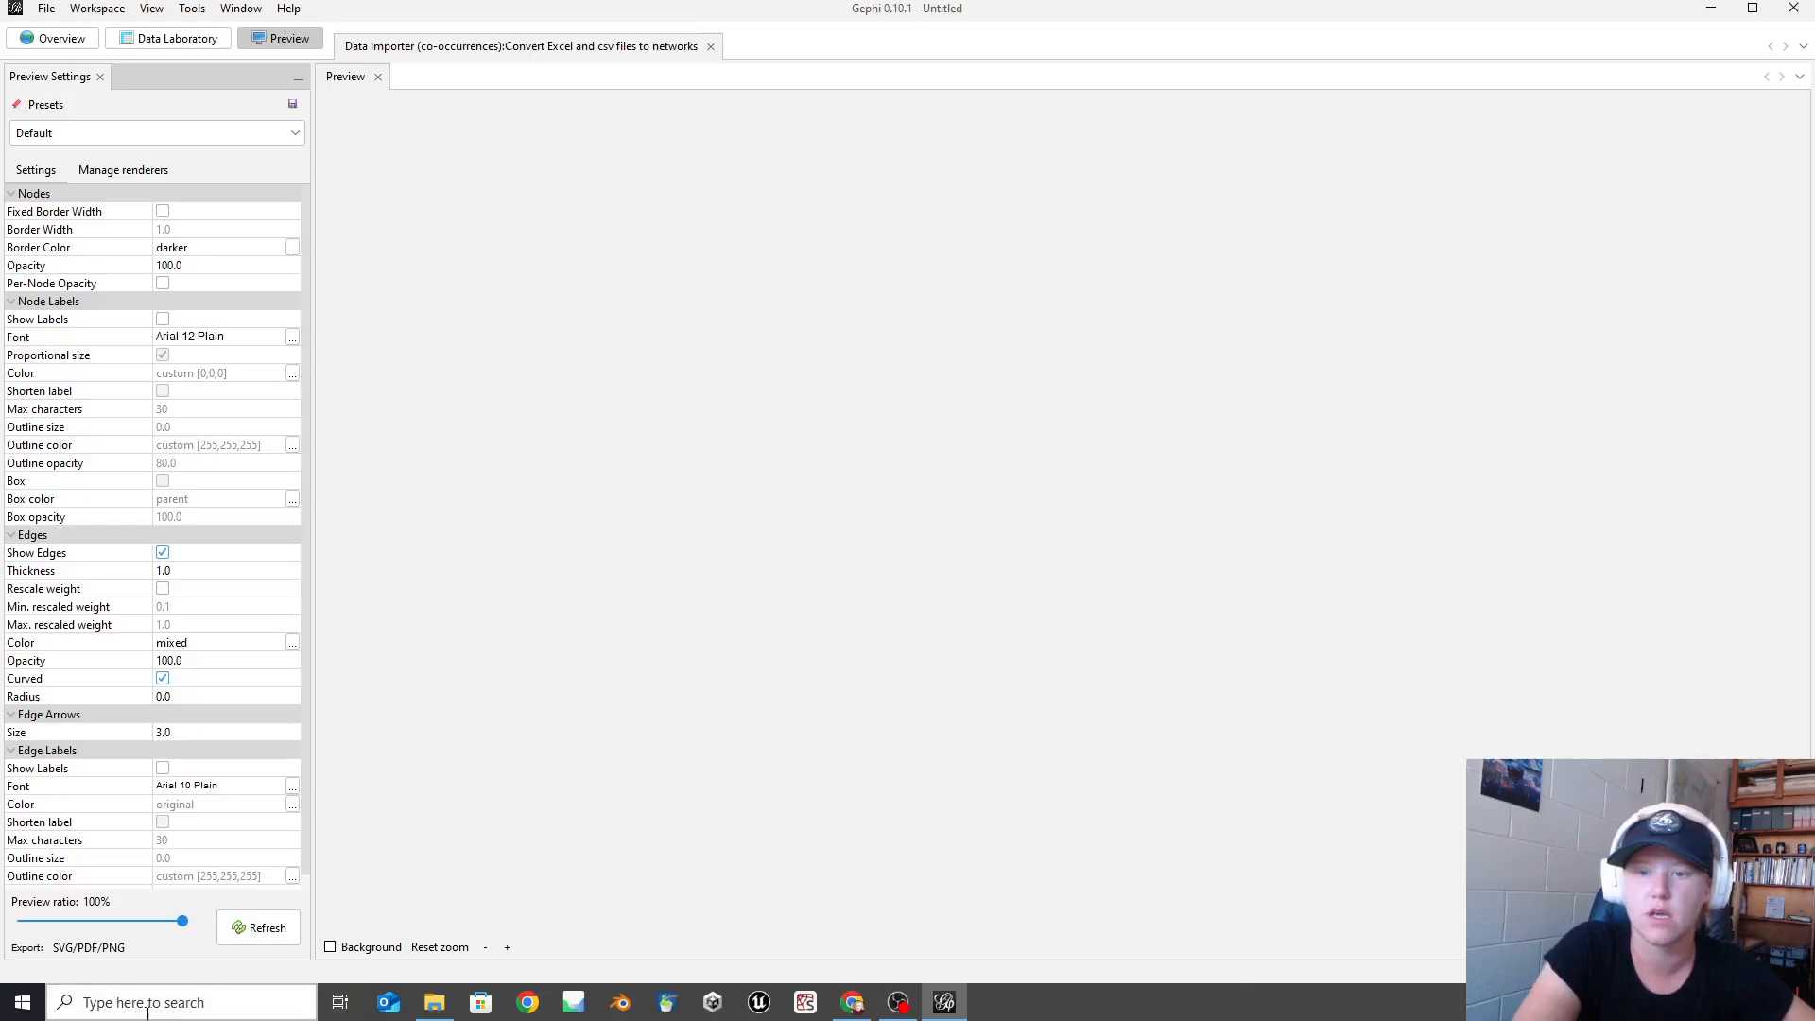
left_click(256, 928)
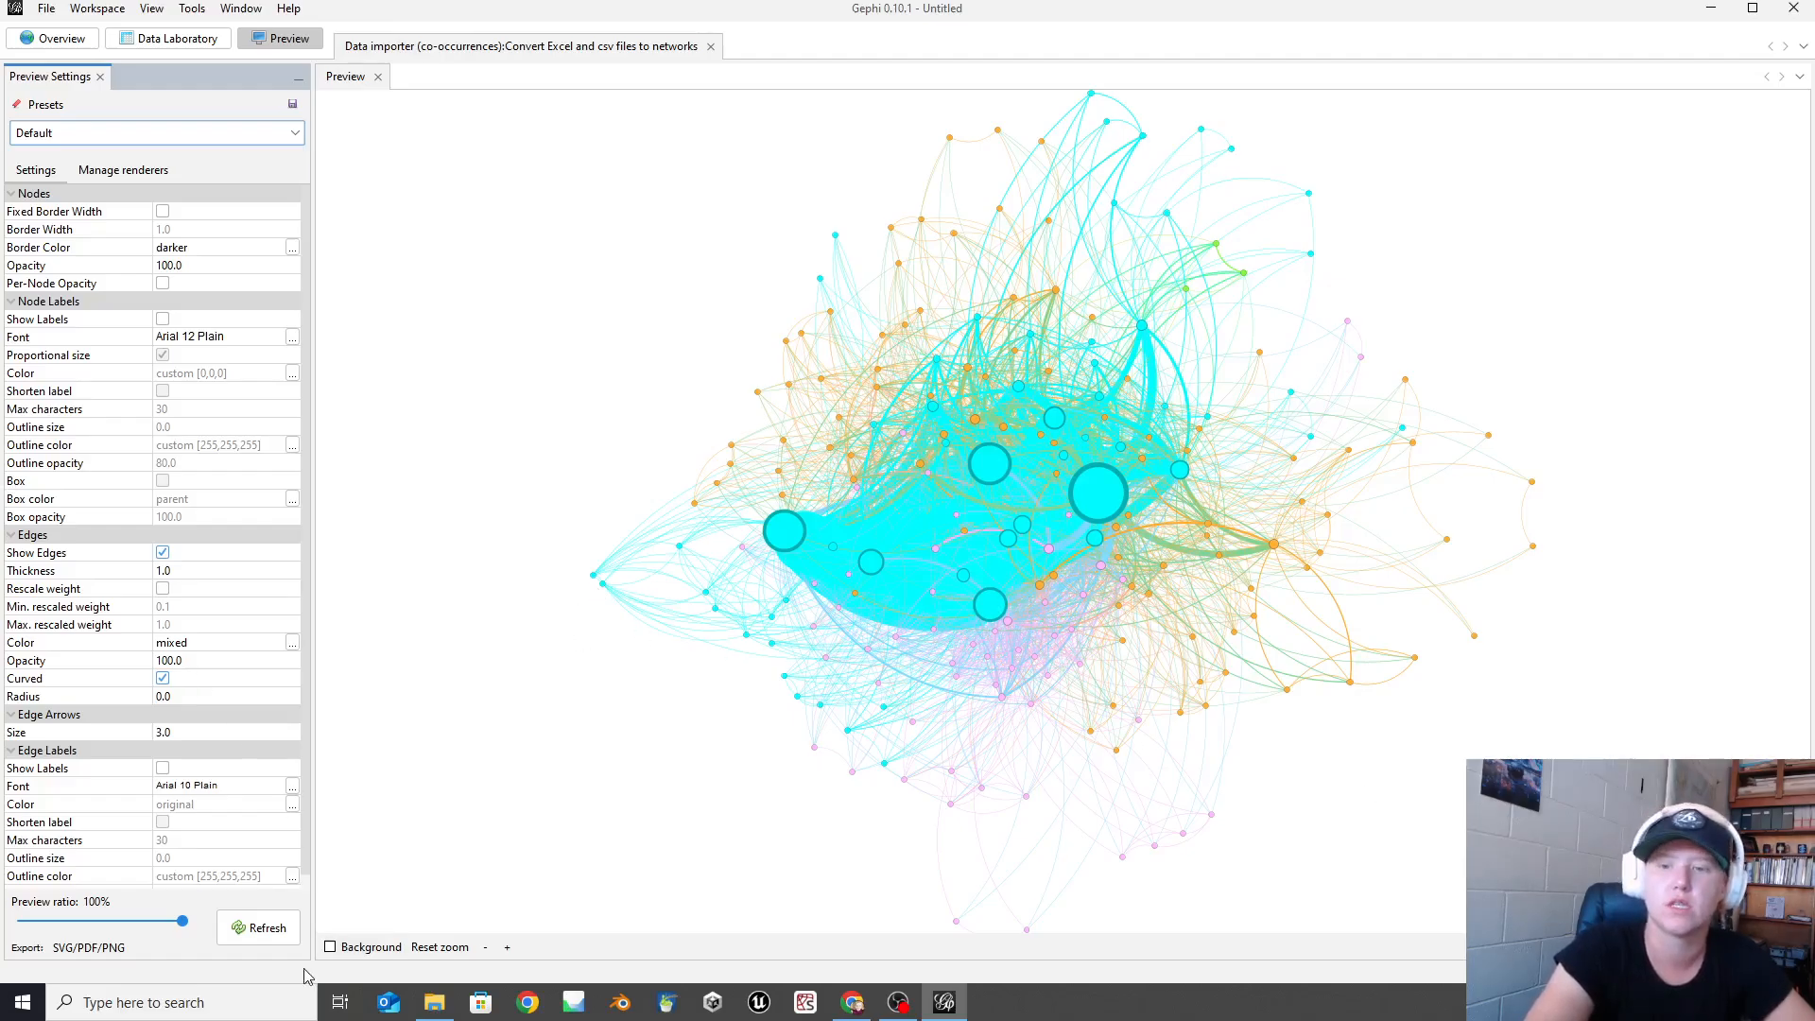
left_click(164, 321)
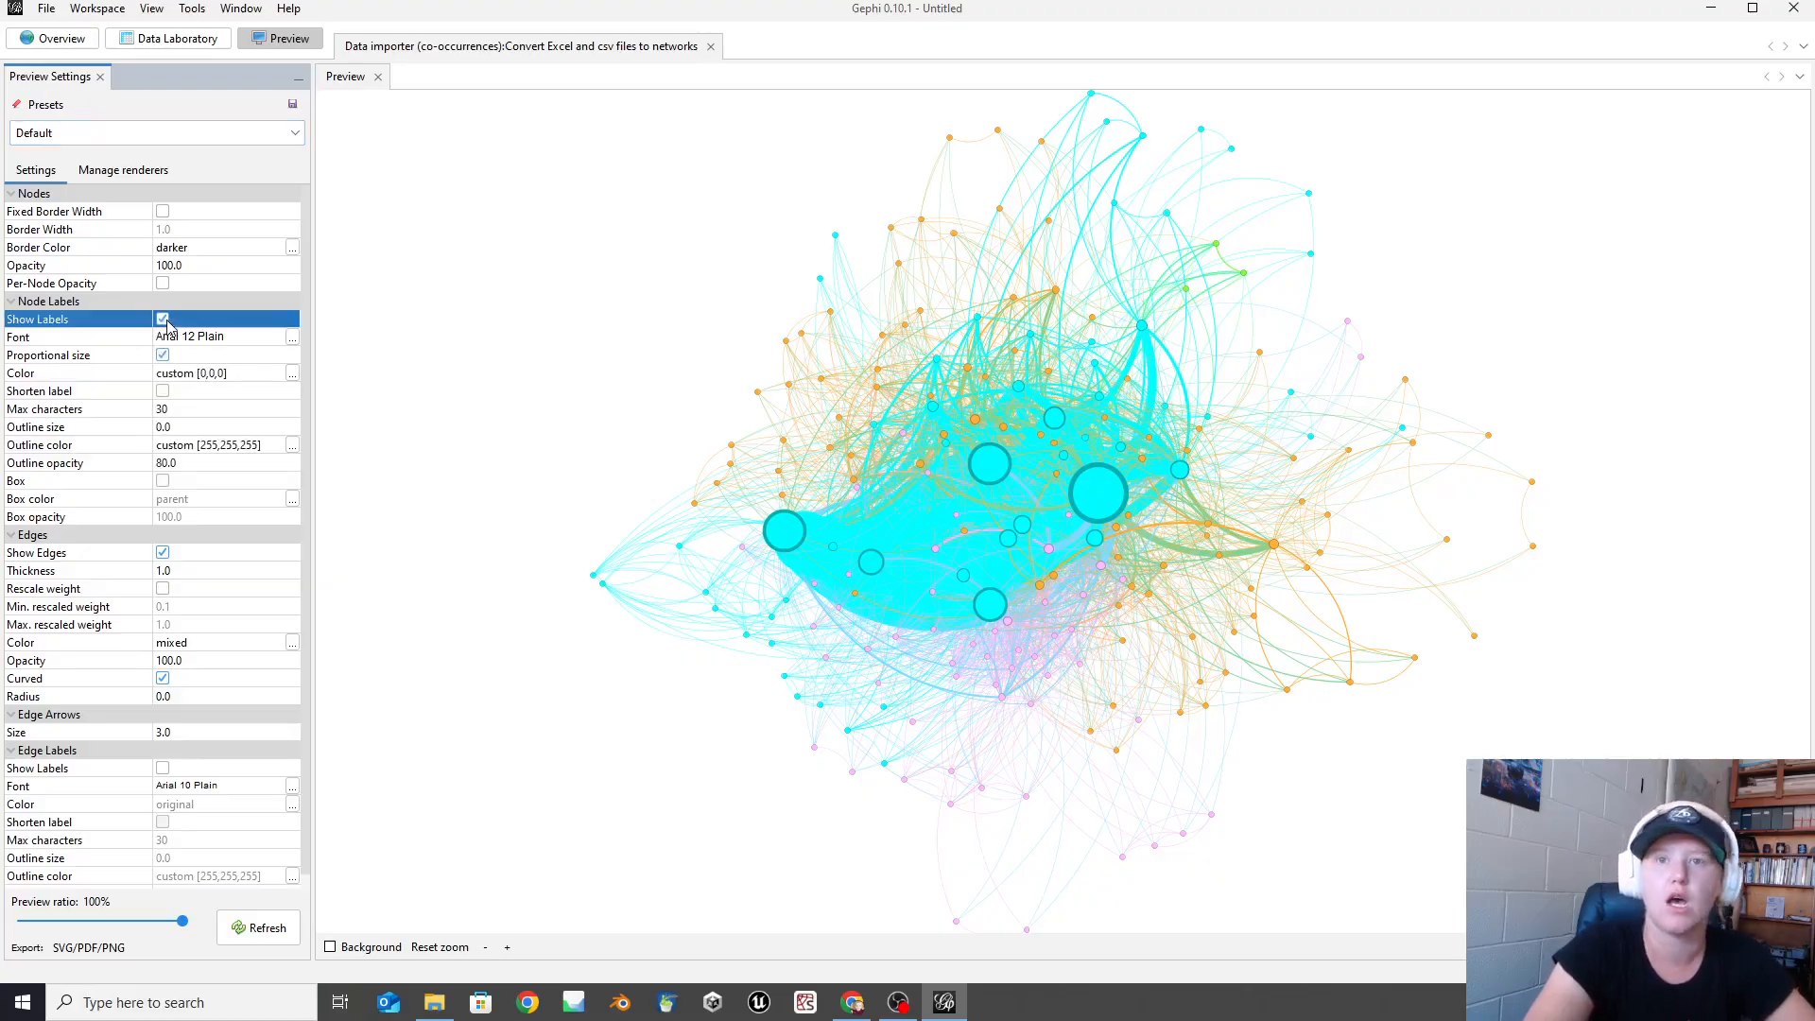
left_click(251, 930)
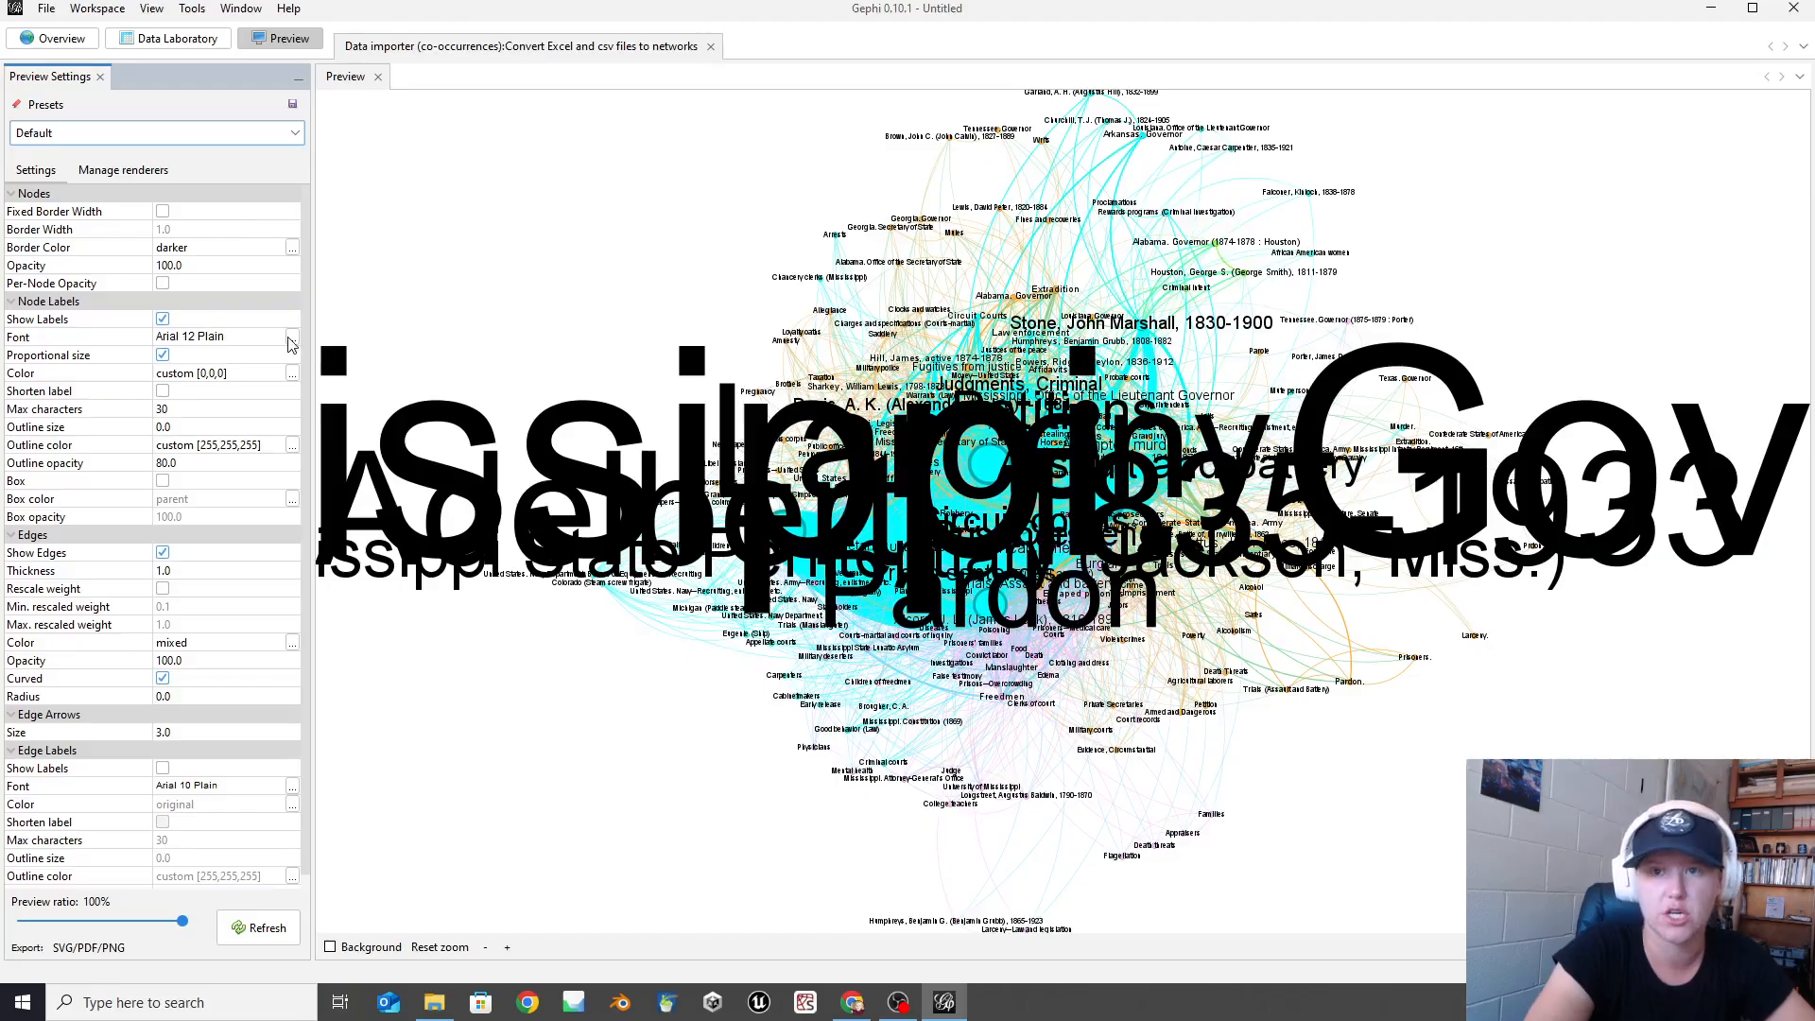
- Set the node label font size to 8 and turn off proportional label sizing, refreshing the preview after each change
left_click(292, 337)
left_click(1028, 405)
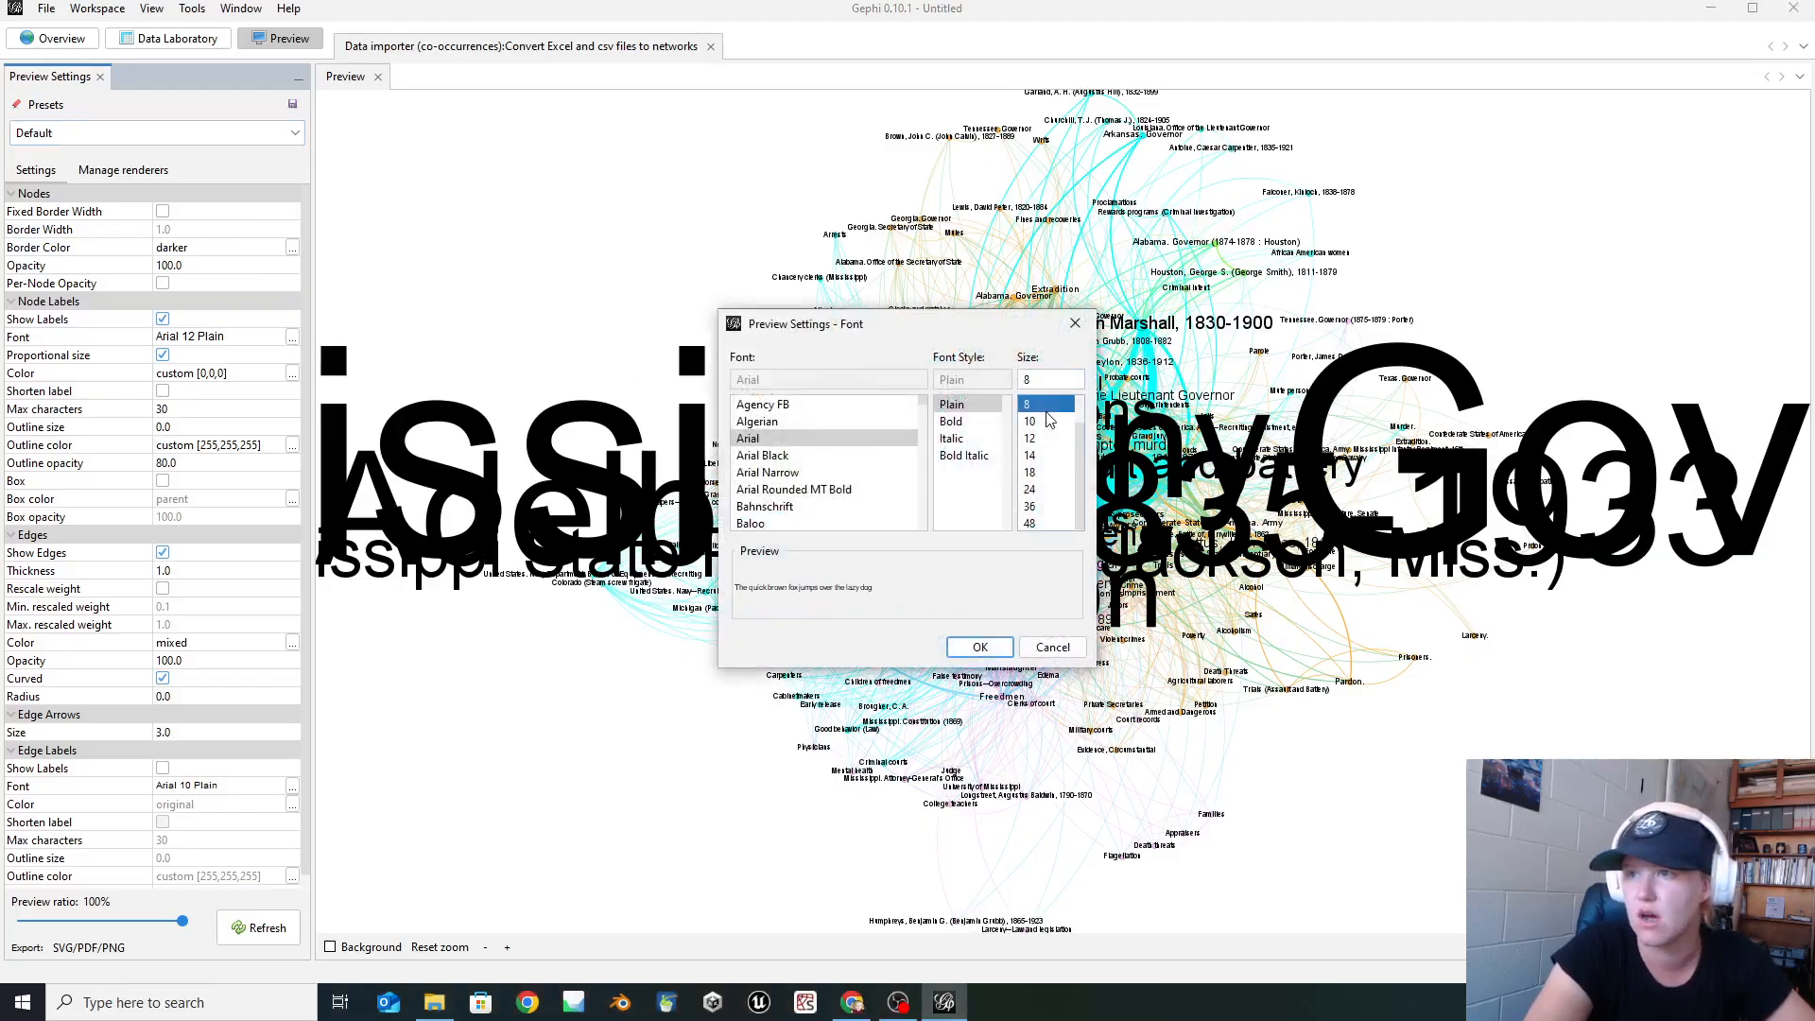
left_click(978, 647)
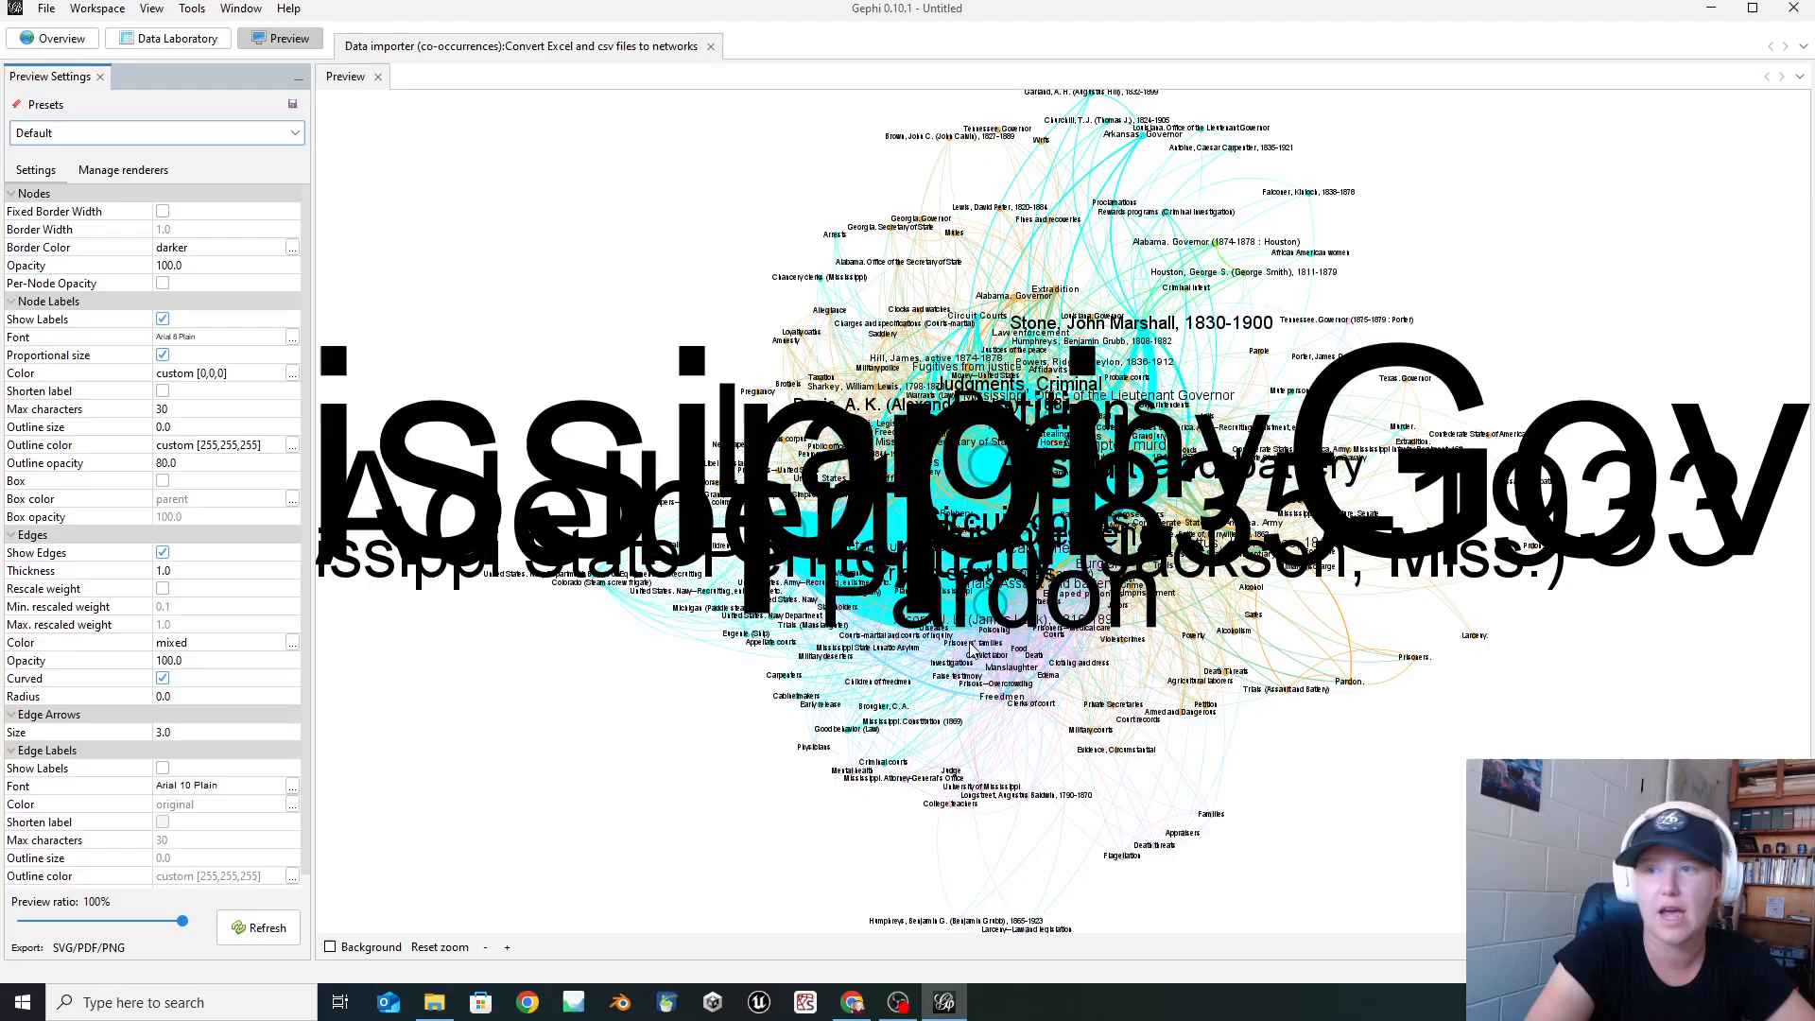
left_click(251, 933)
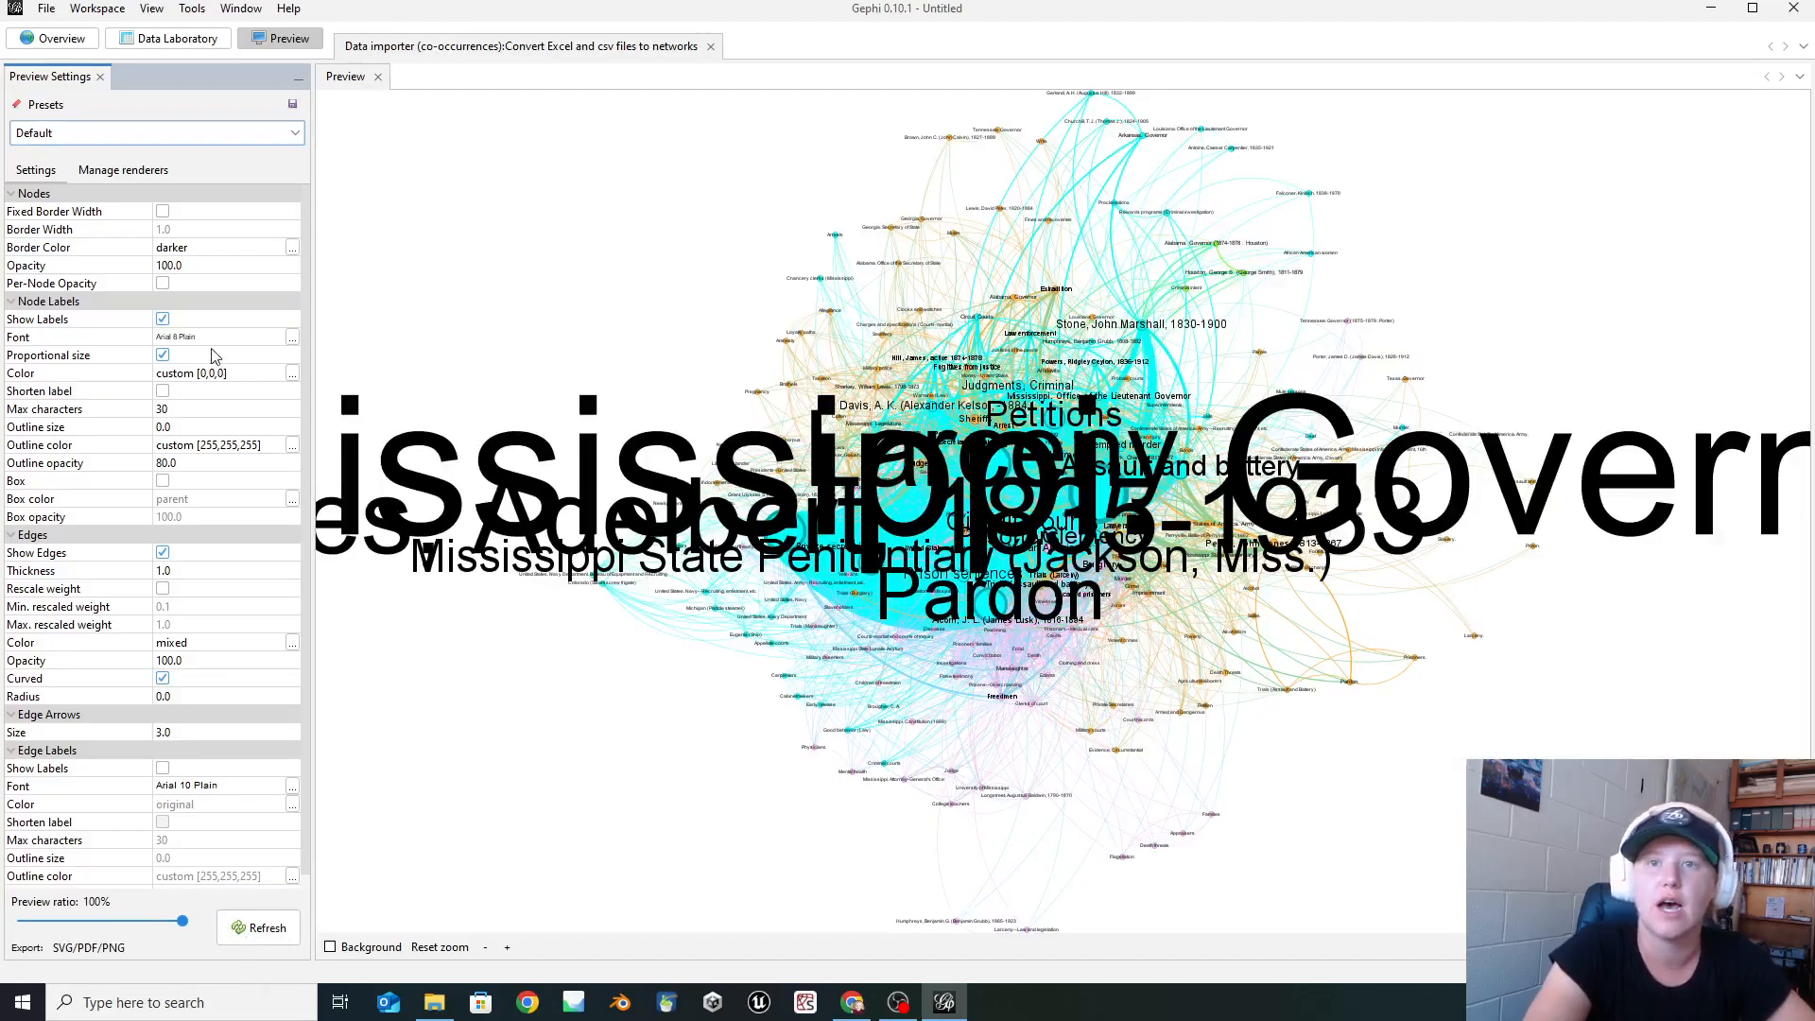
left_click(163, 355)
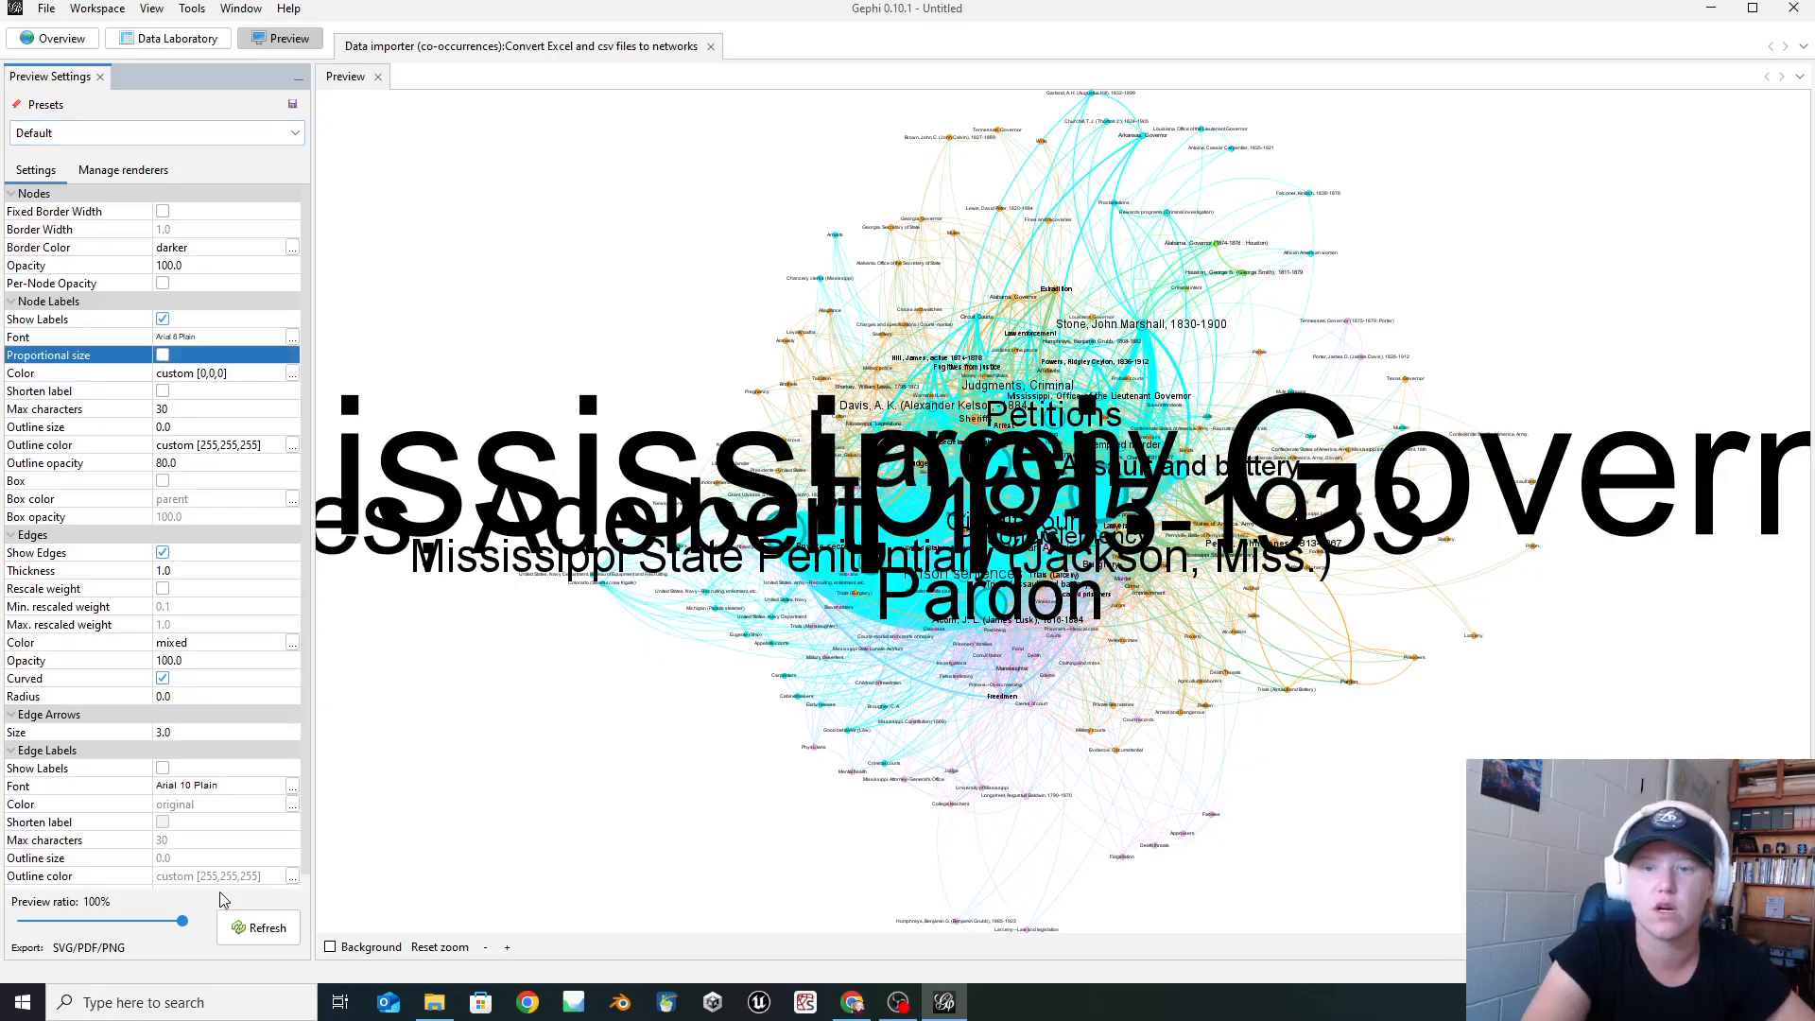
left_click(263, 932)
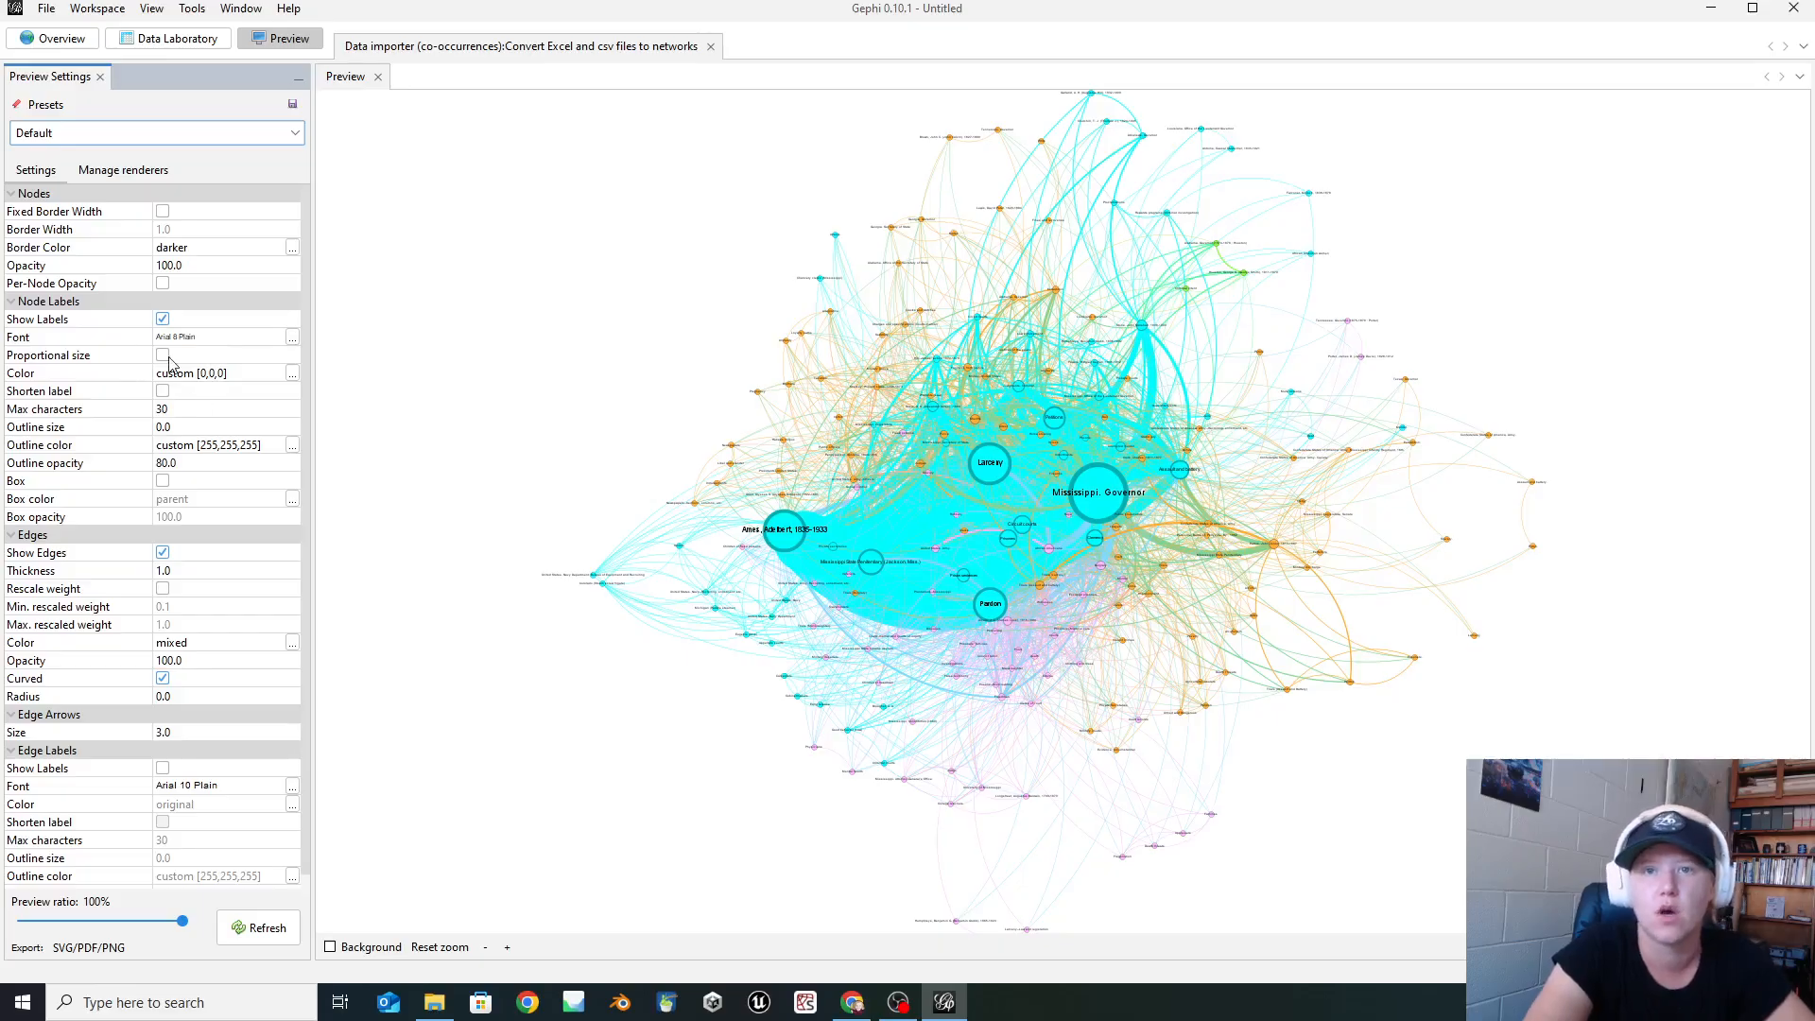
- Set the node label font size to 12 and refresh the preview
left_click(292, 337)
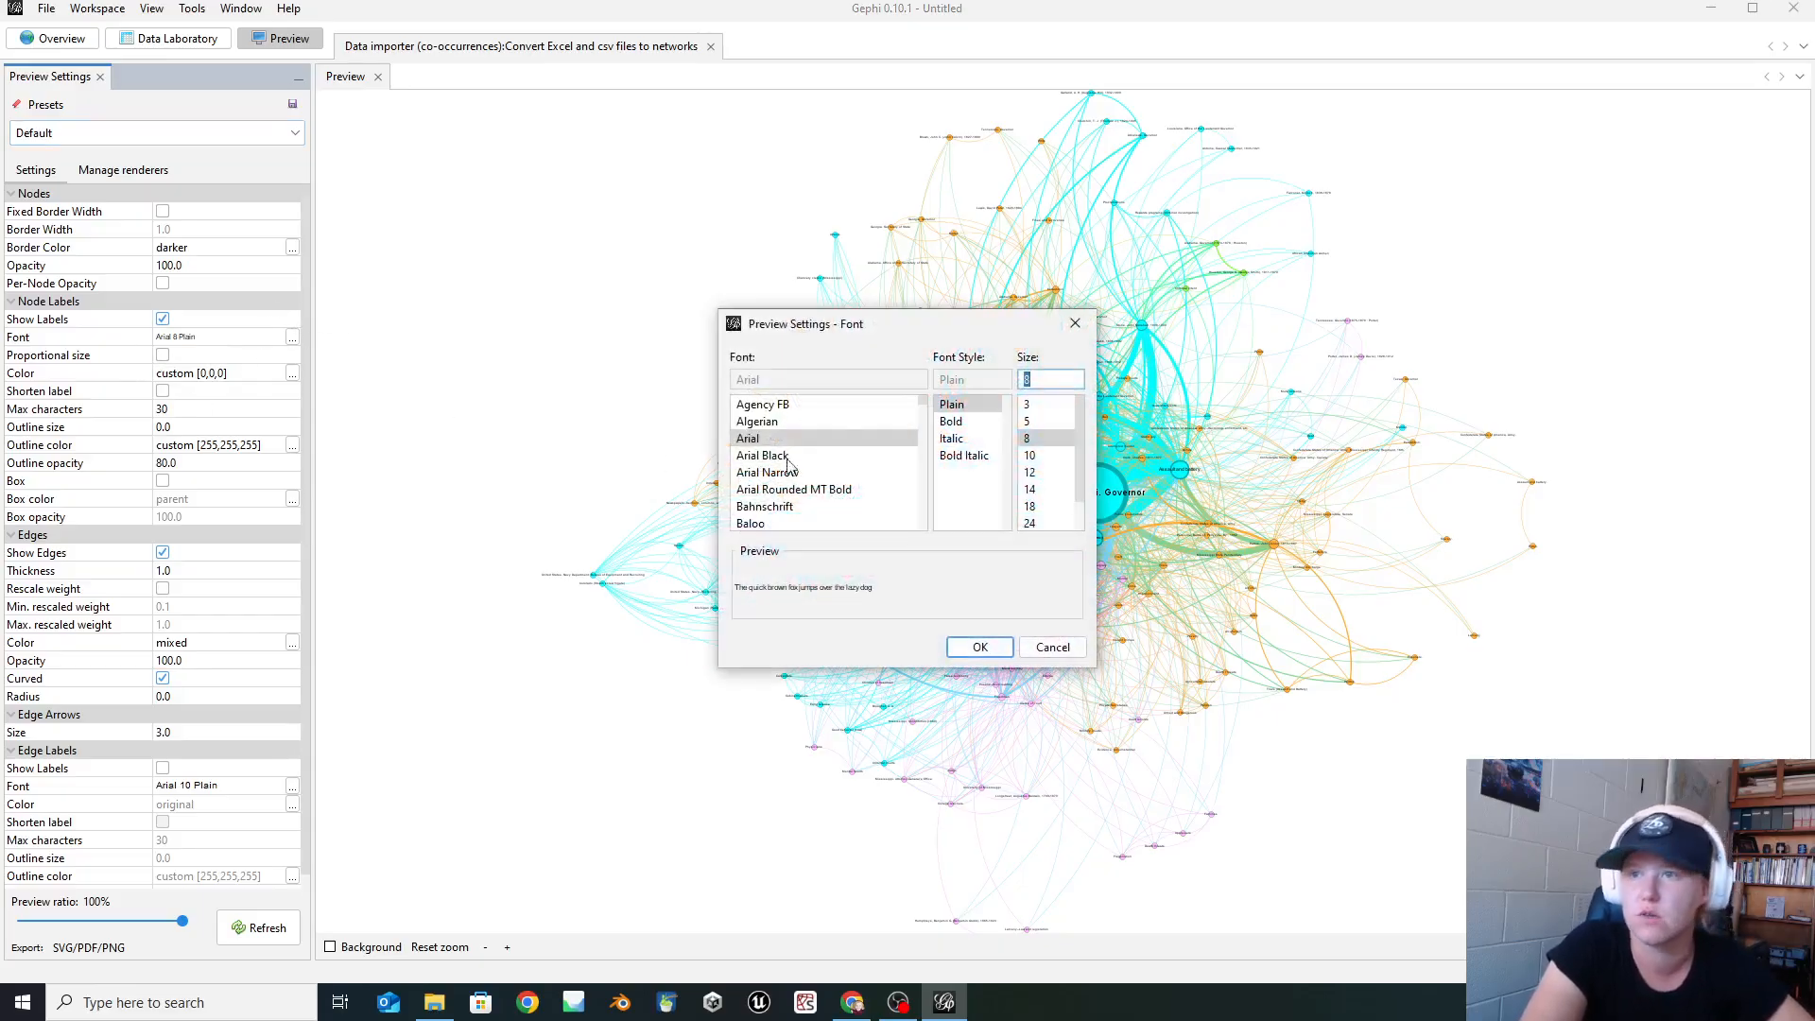
left_click(1042, 461)
left_click(1045, 473)
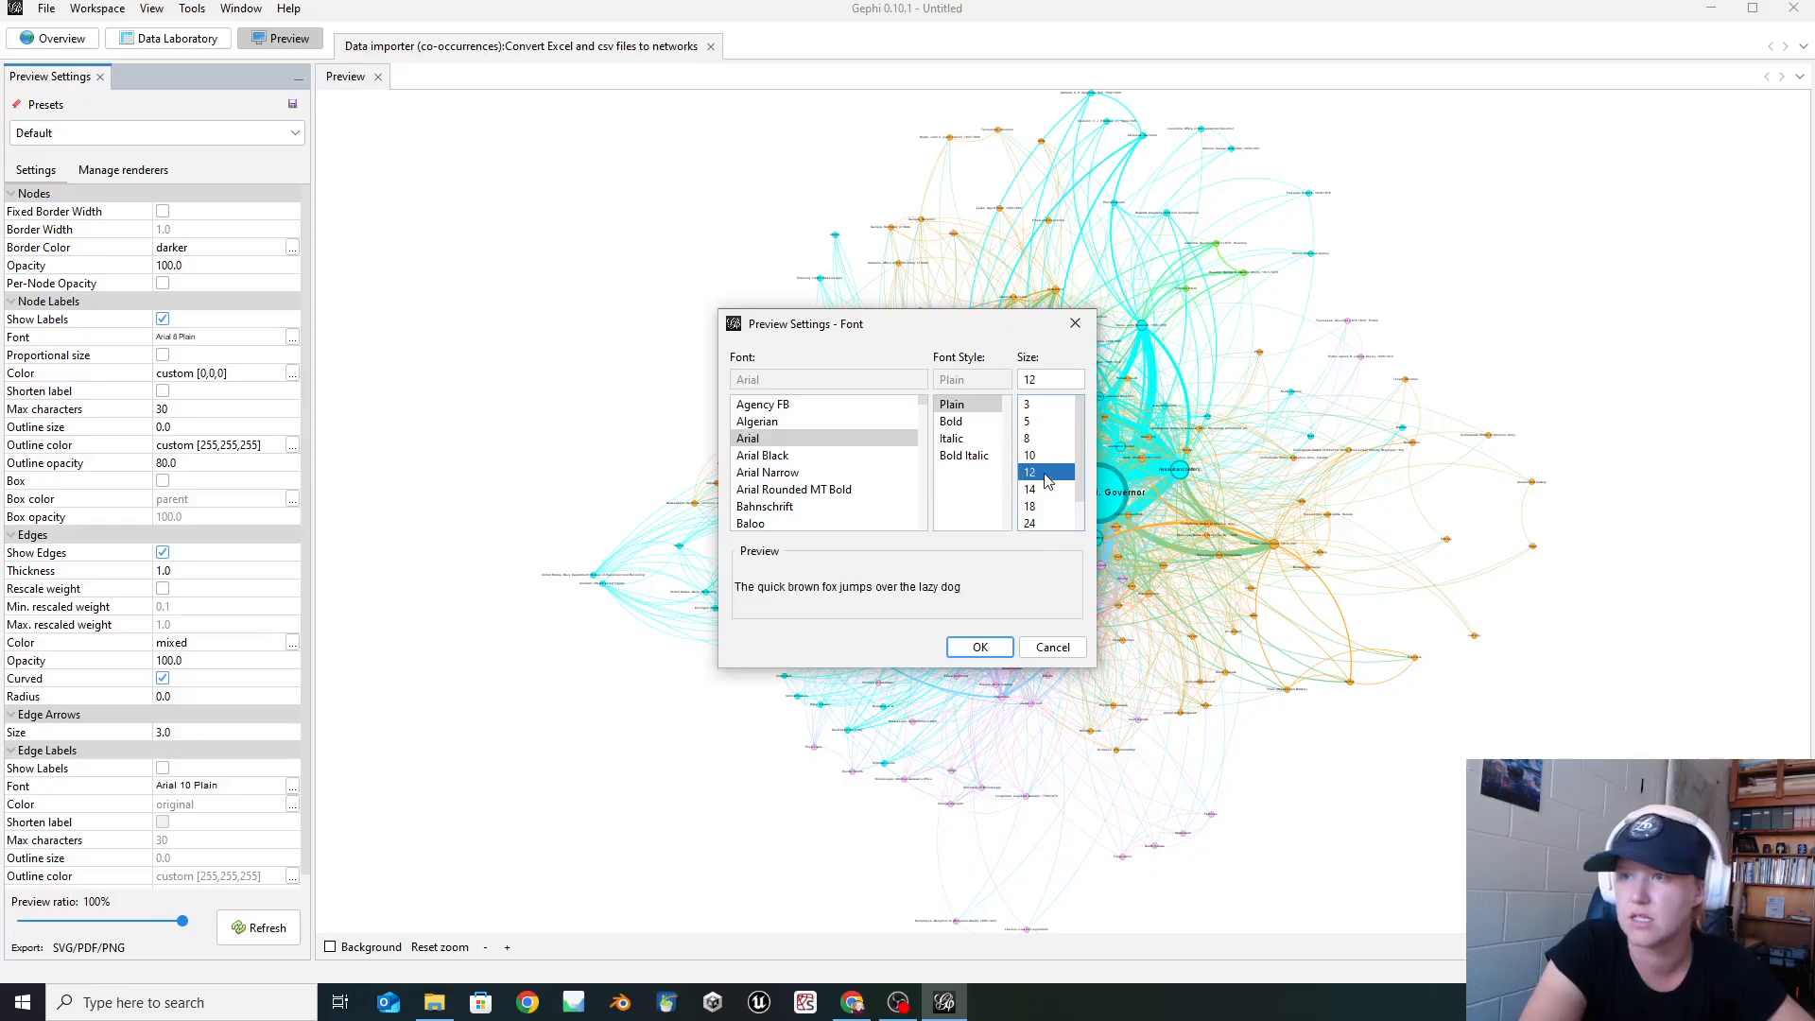
left_click(980, 648)
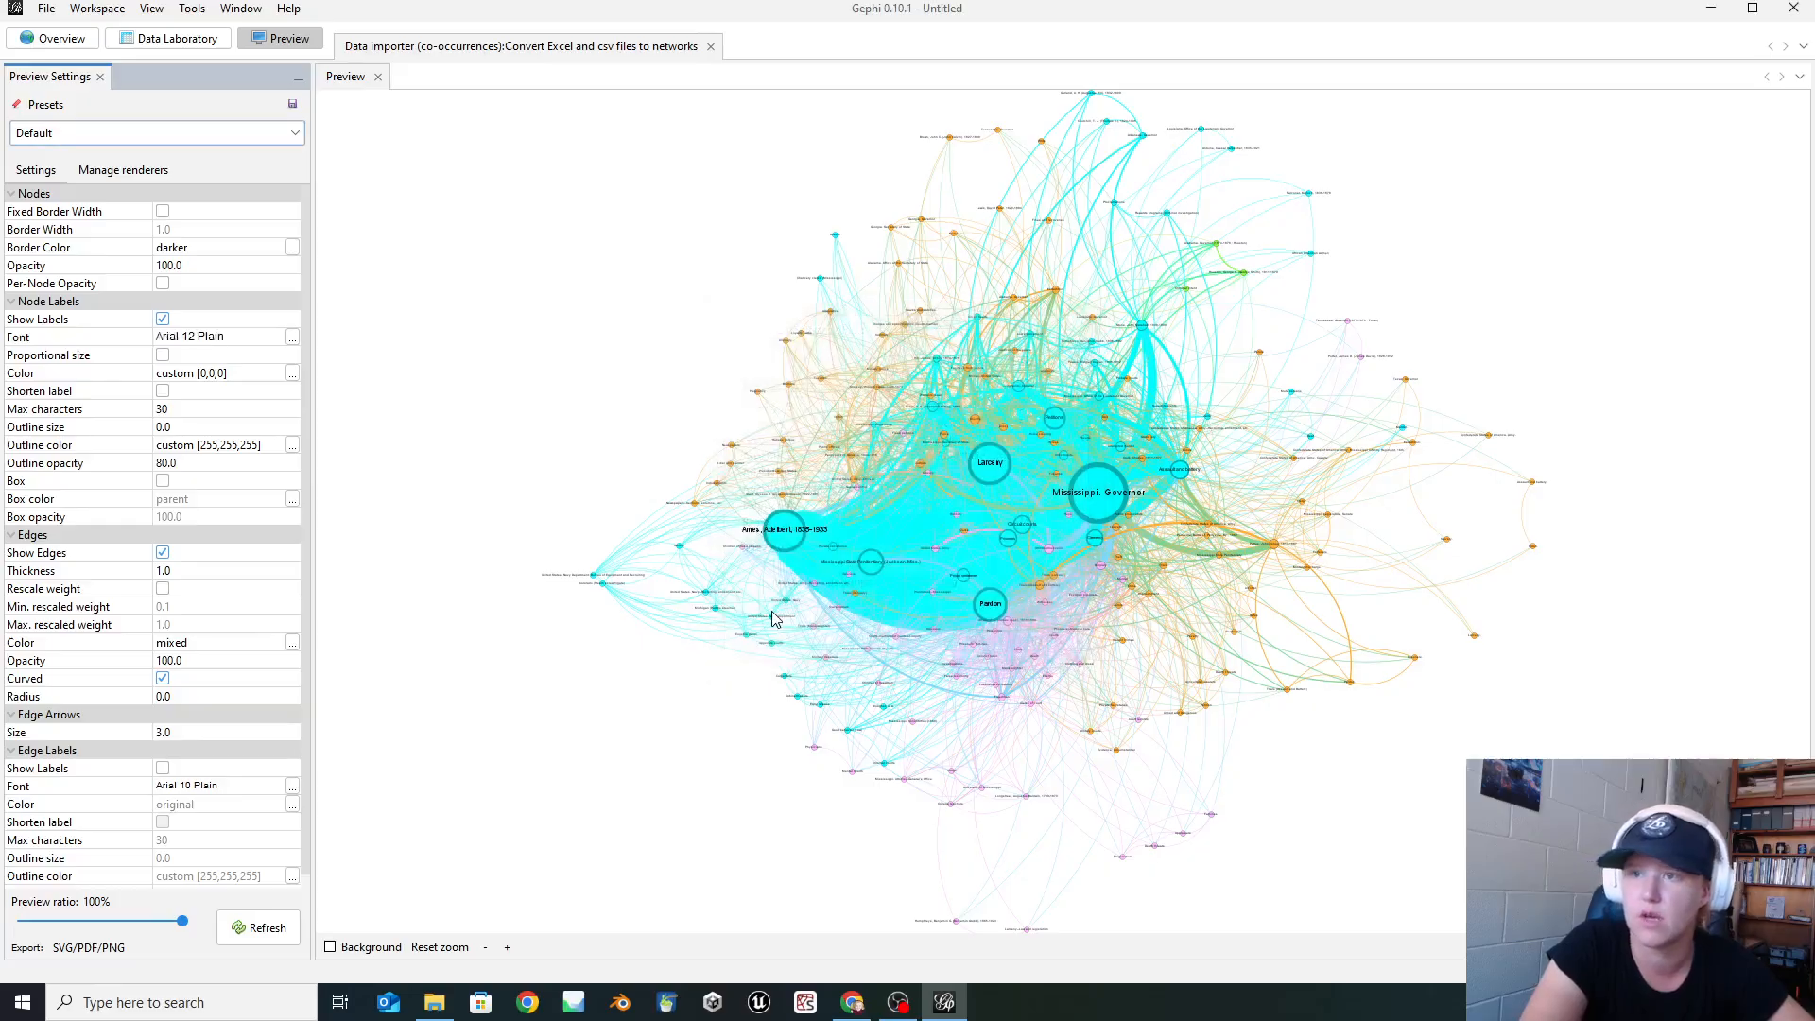
left_click(265, 929)
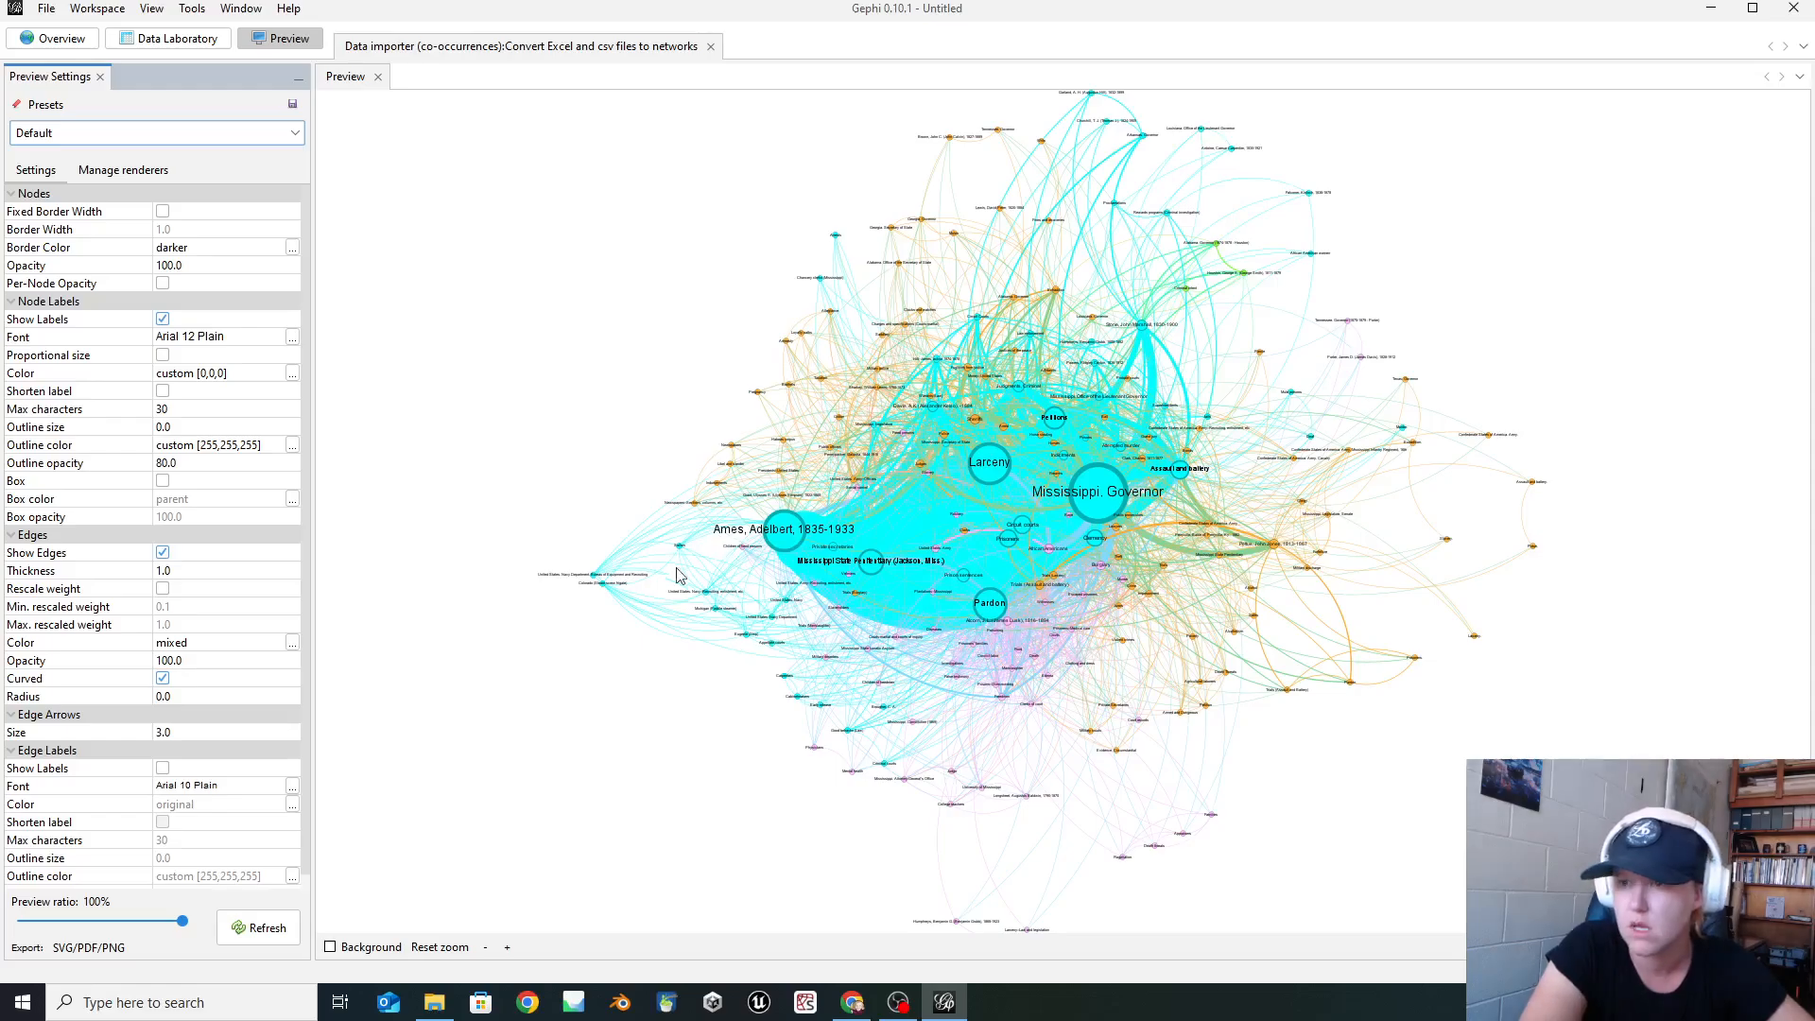
- Set the node label font size to 24 and refresh the preview
left_click(292, 337)
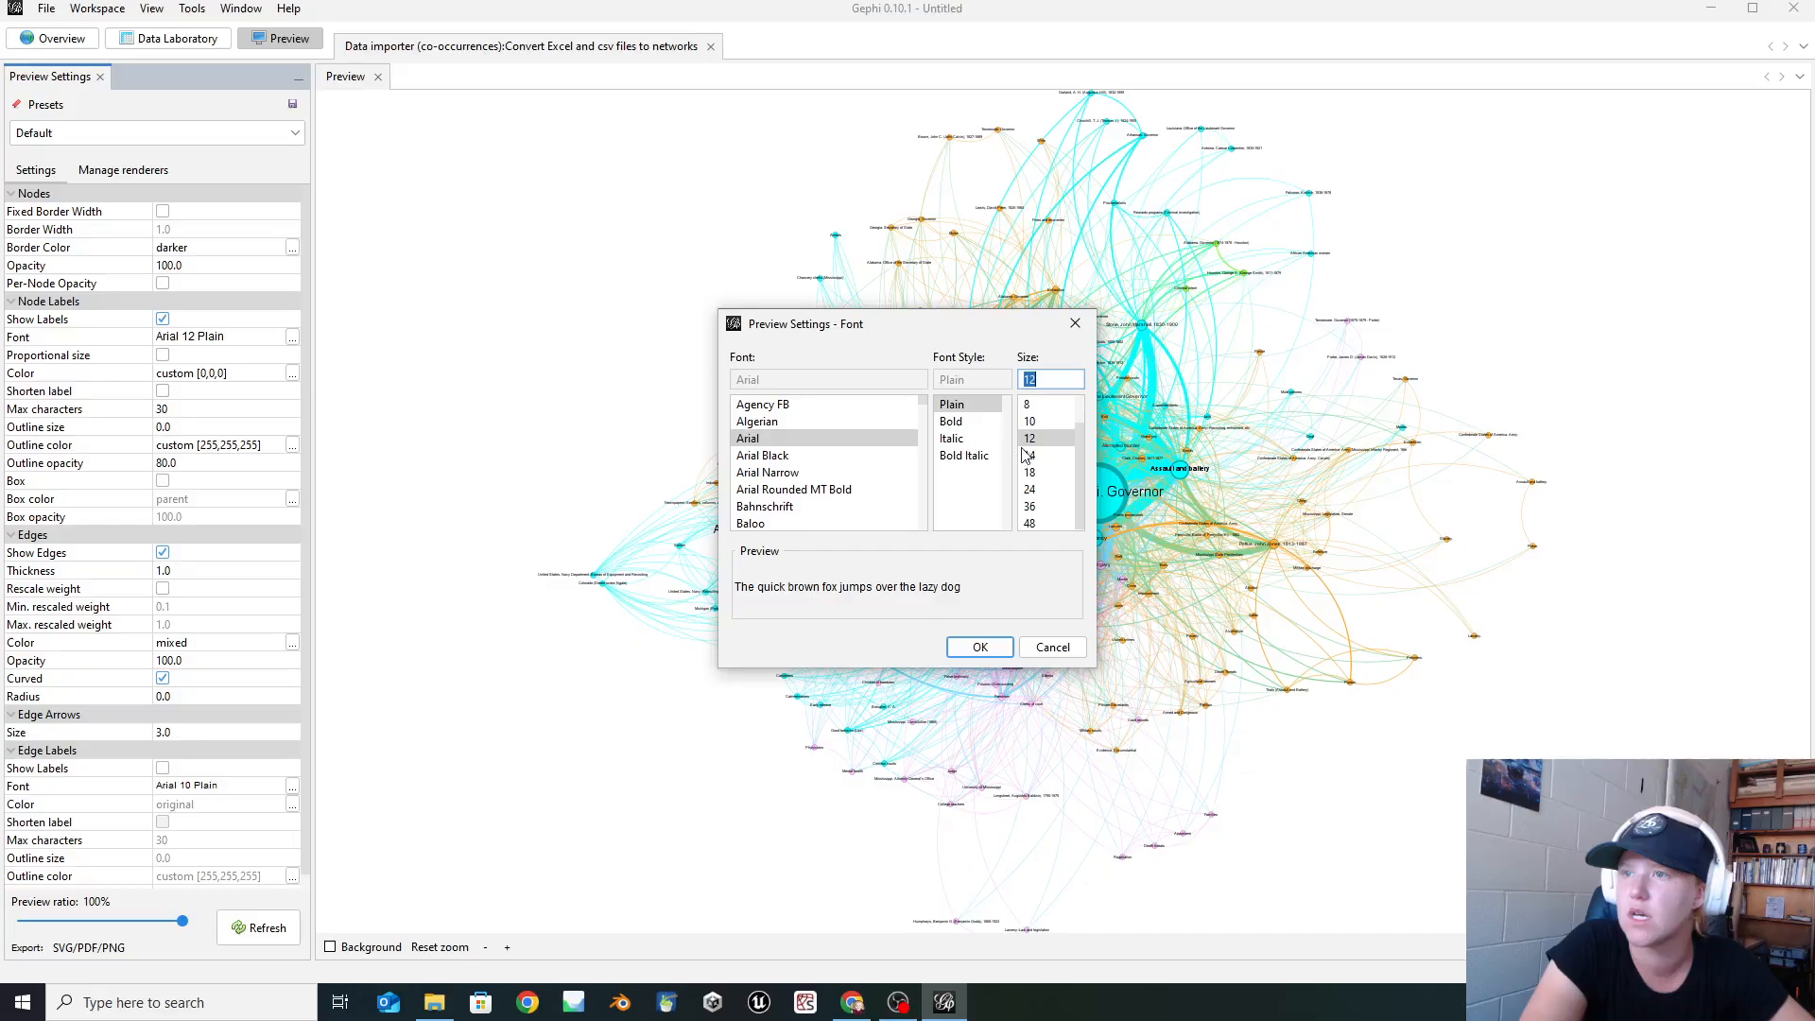
left_click(1050, 488)
left_click(980, 647)
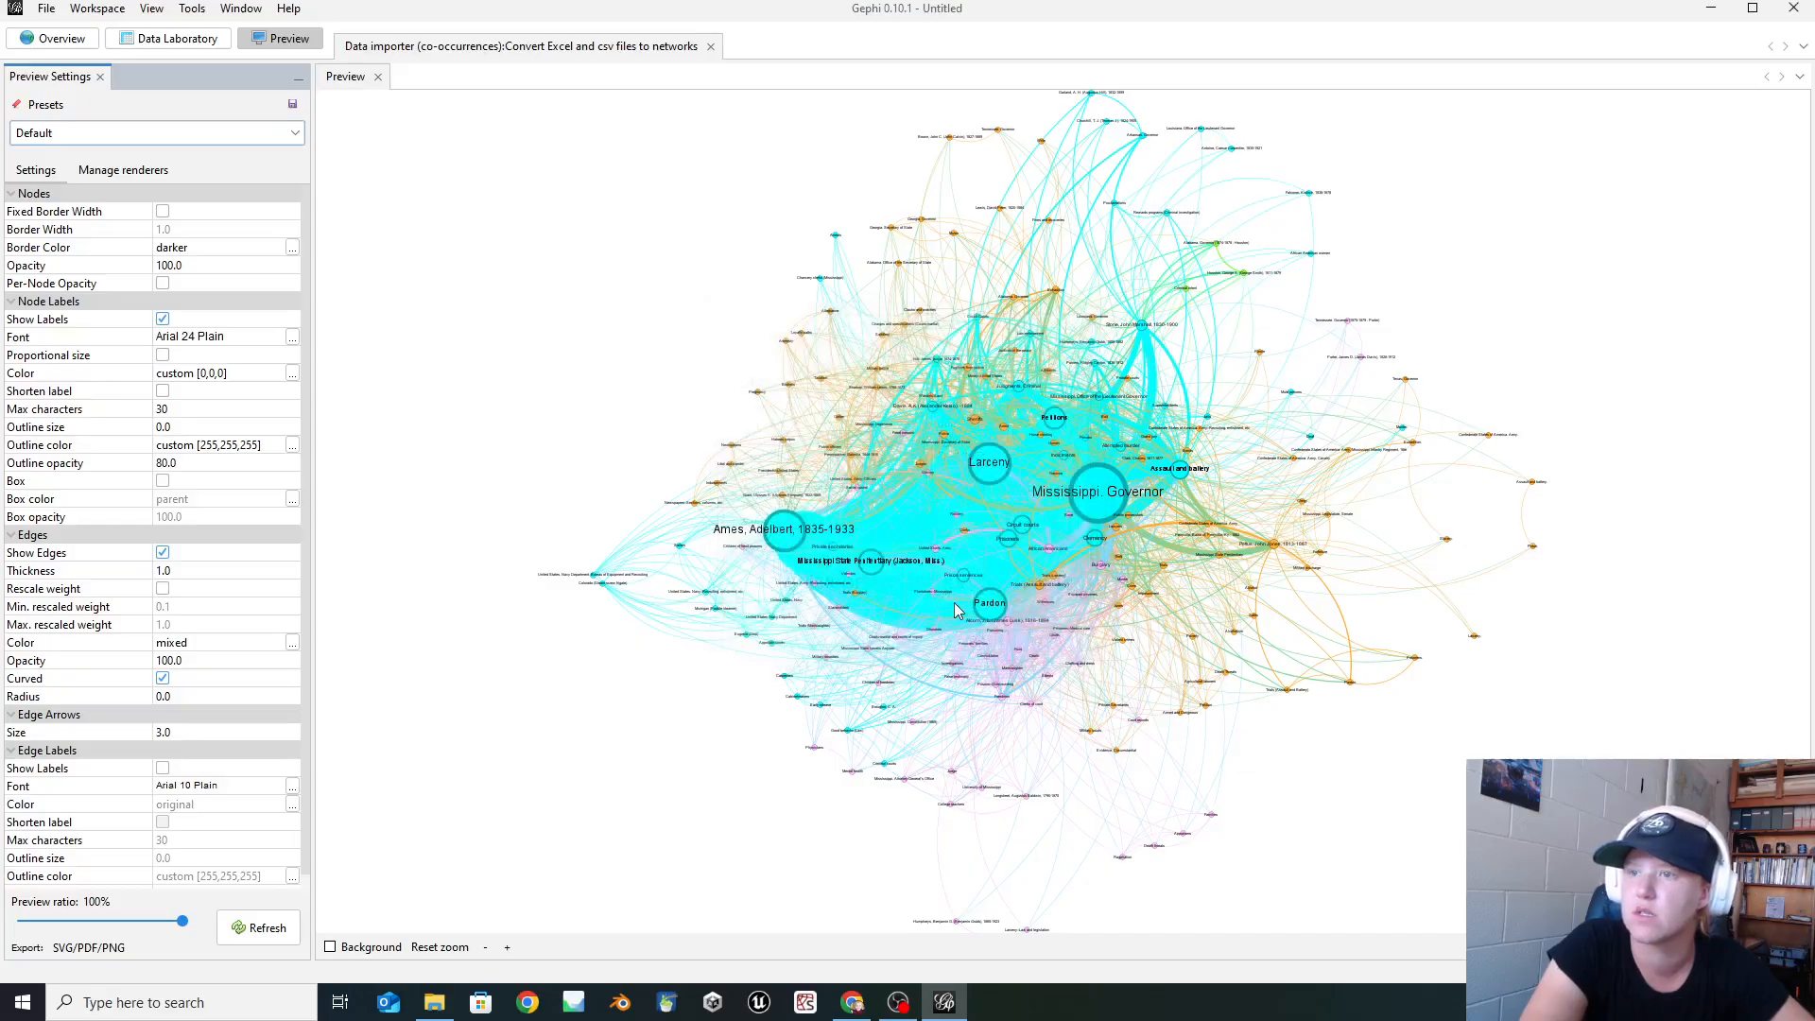
left_click(241, 931)
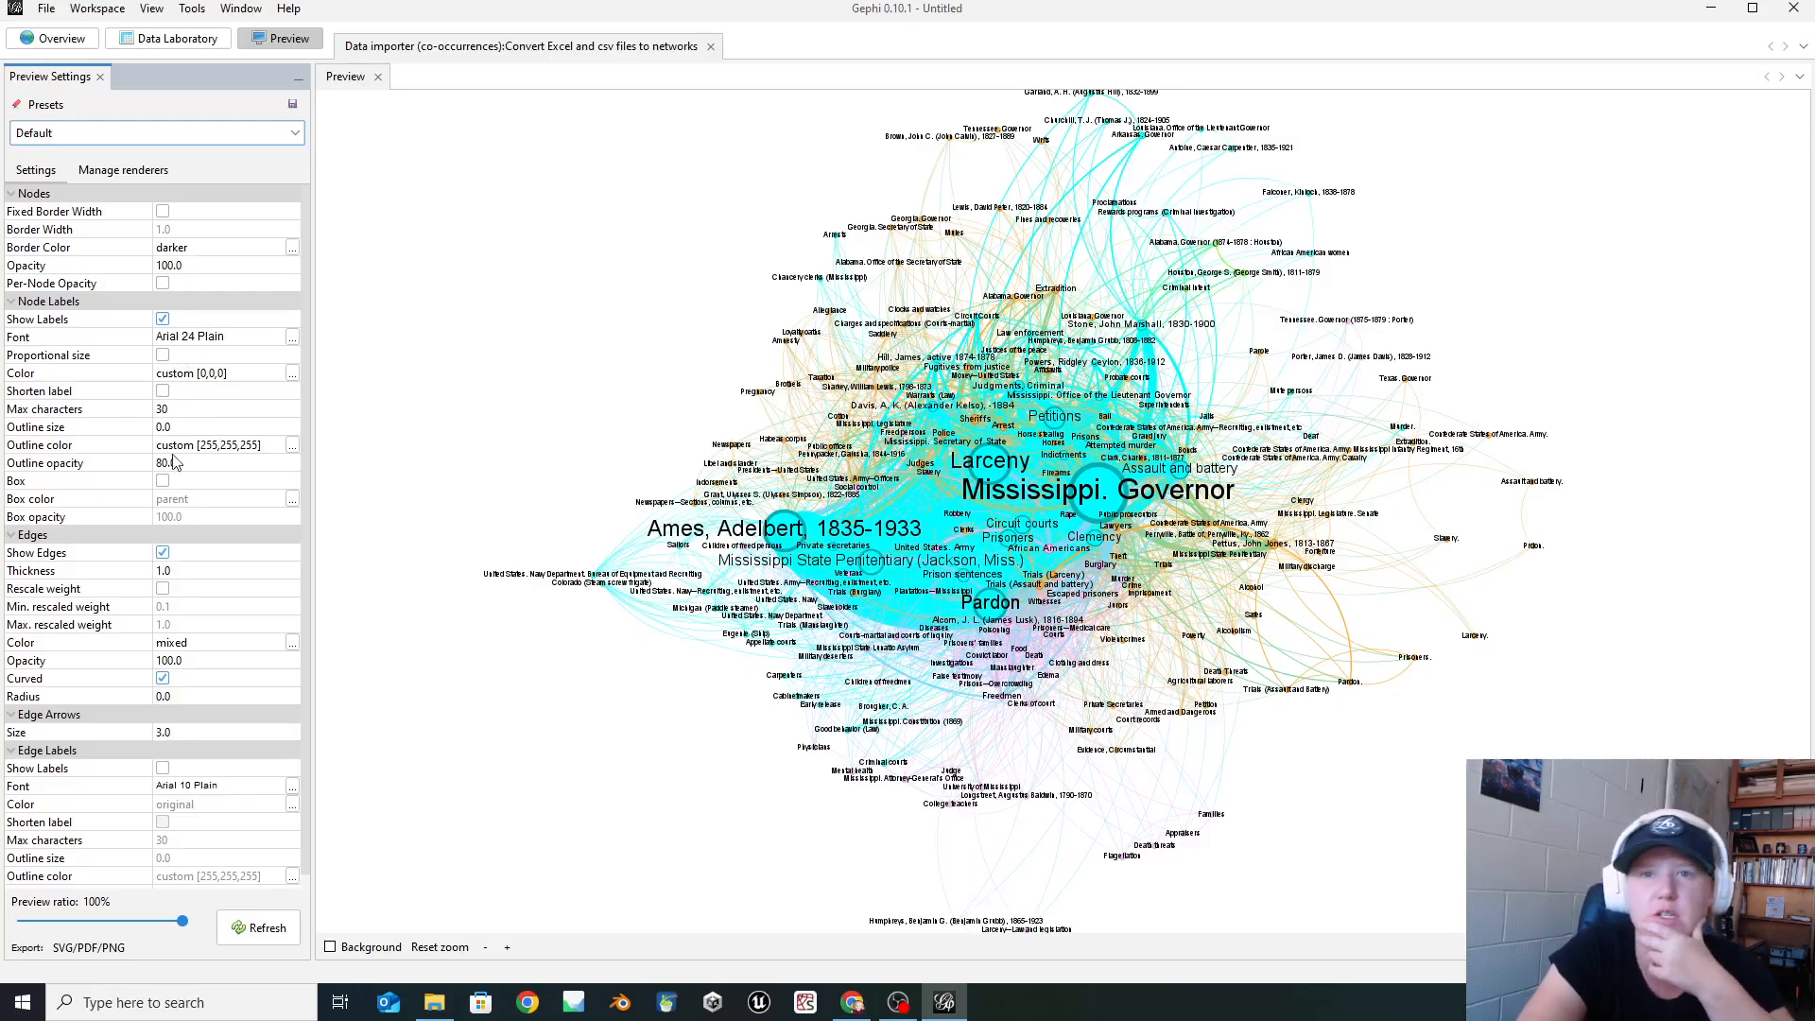
- Shorten the node labels, previewing a maximum of 15 characters and raising the limit to 25
left_click(163, 392)
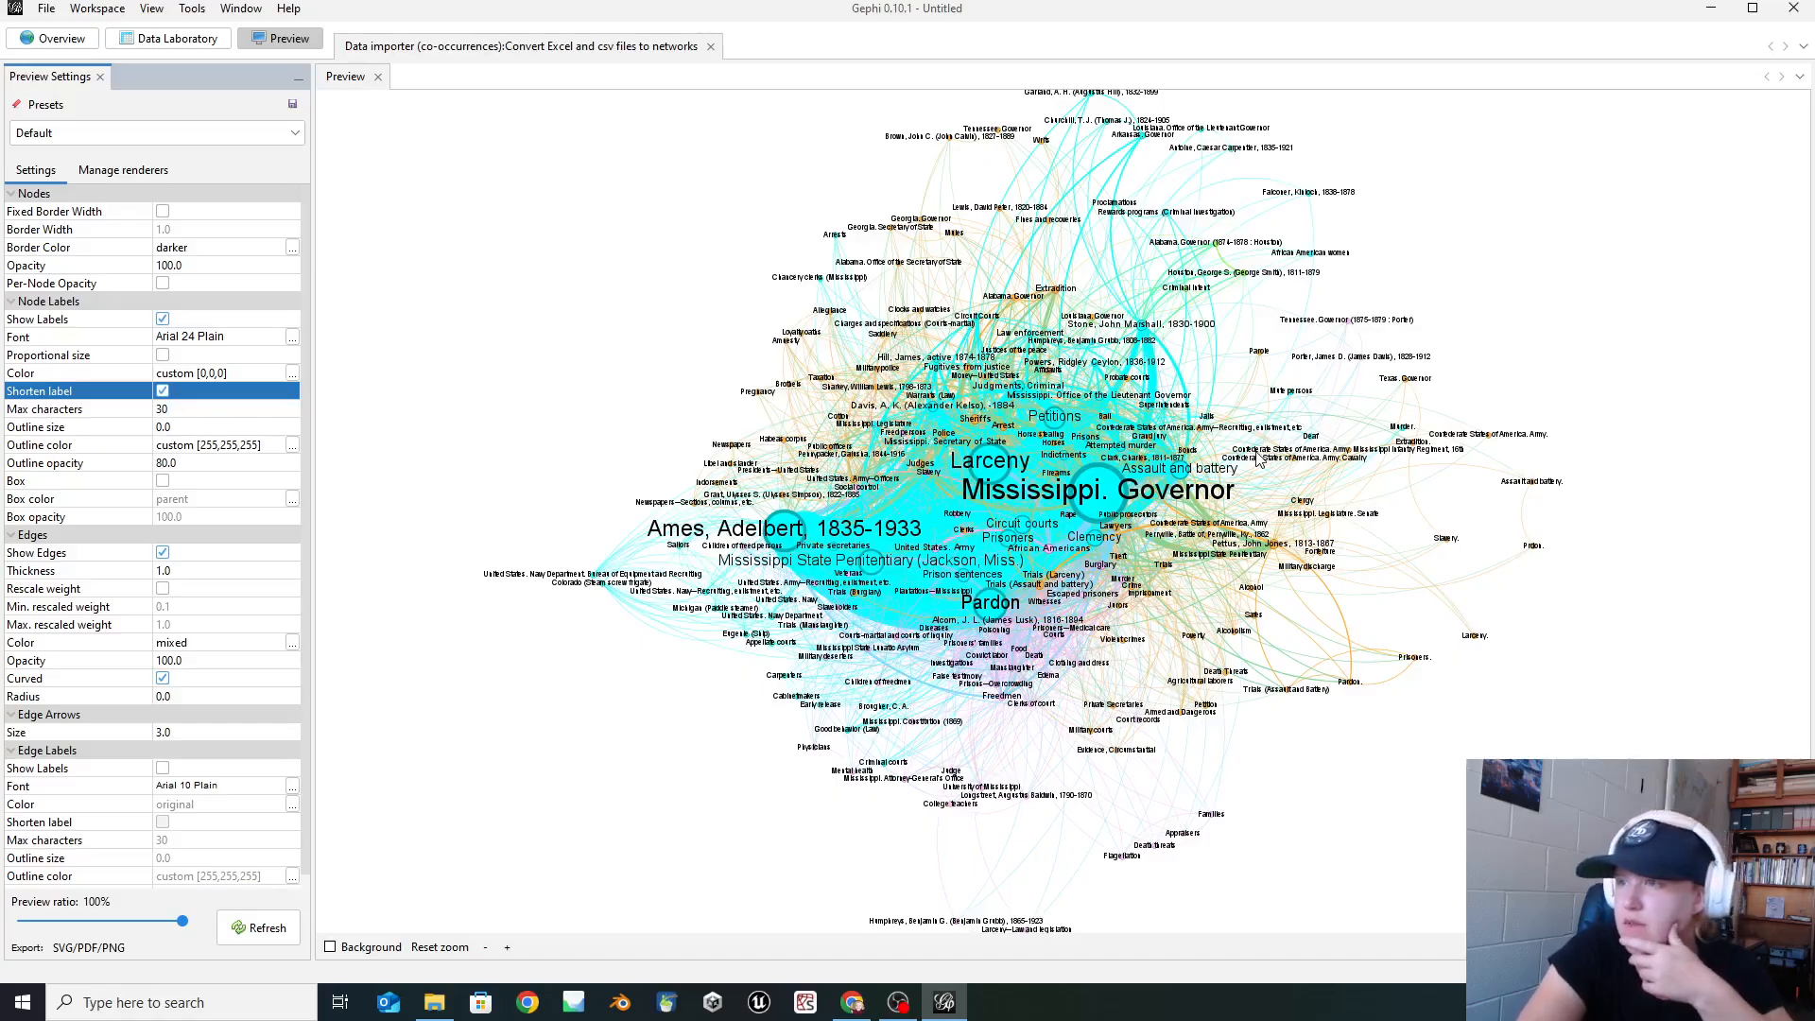
left_click(163, 409)
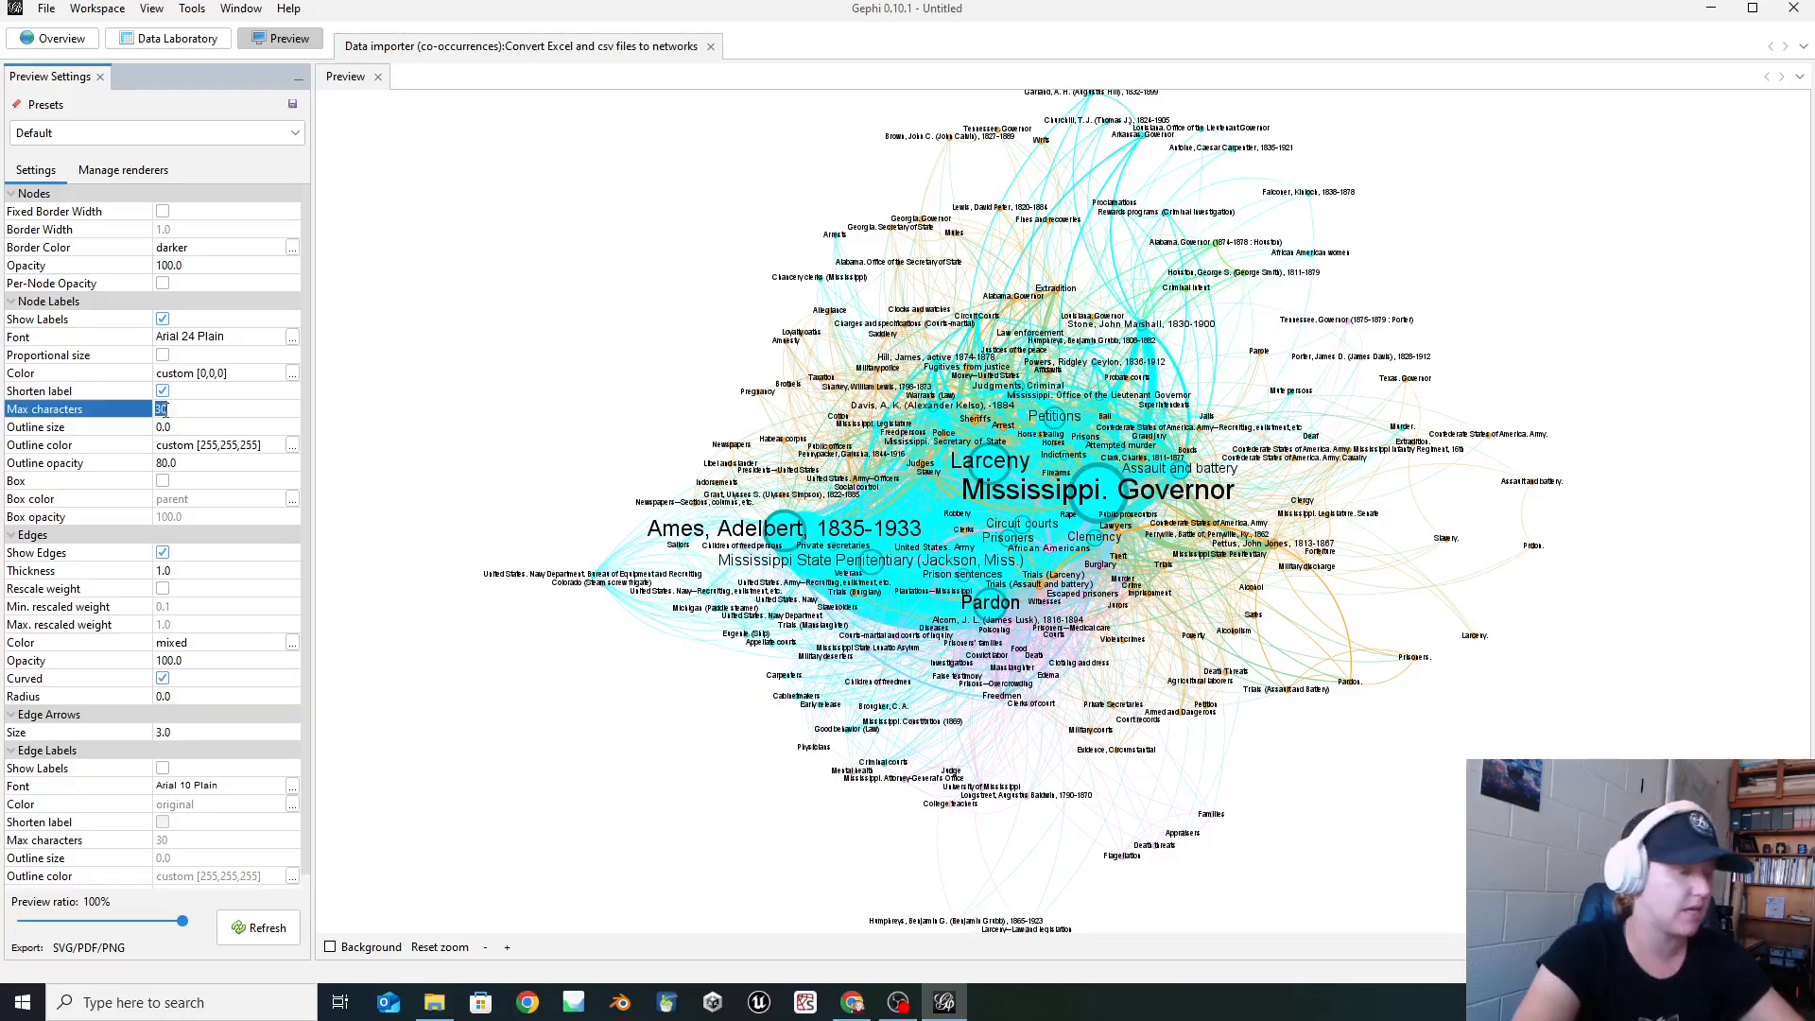
type("15")
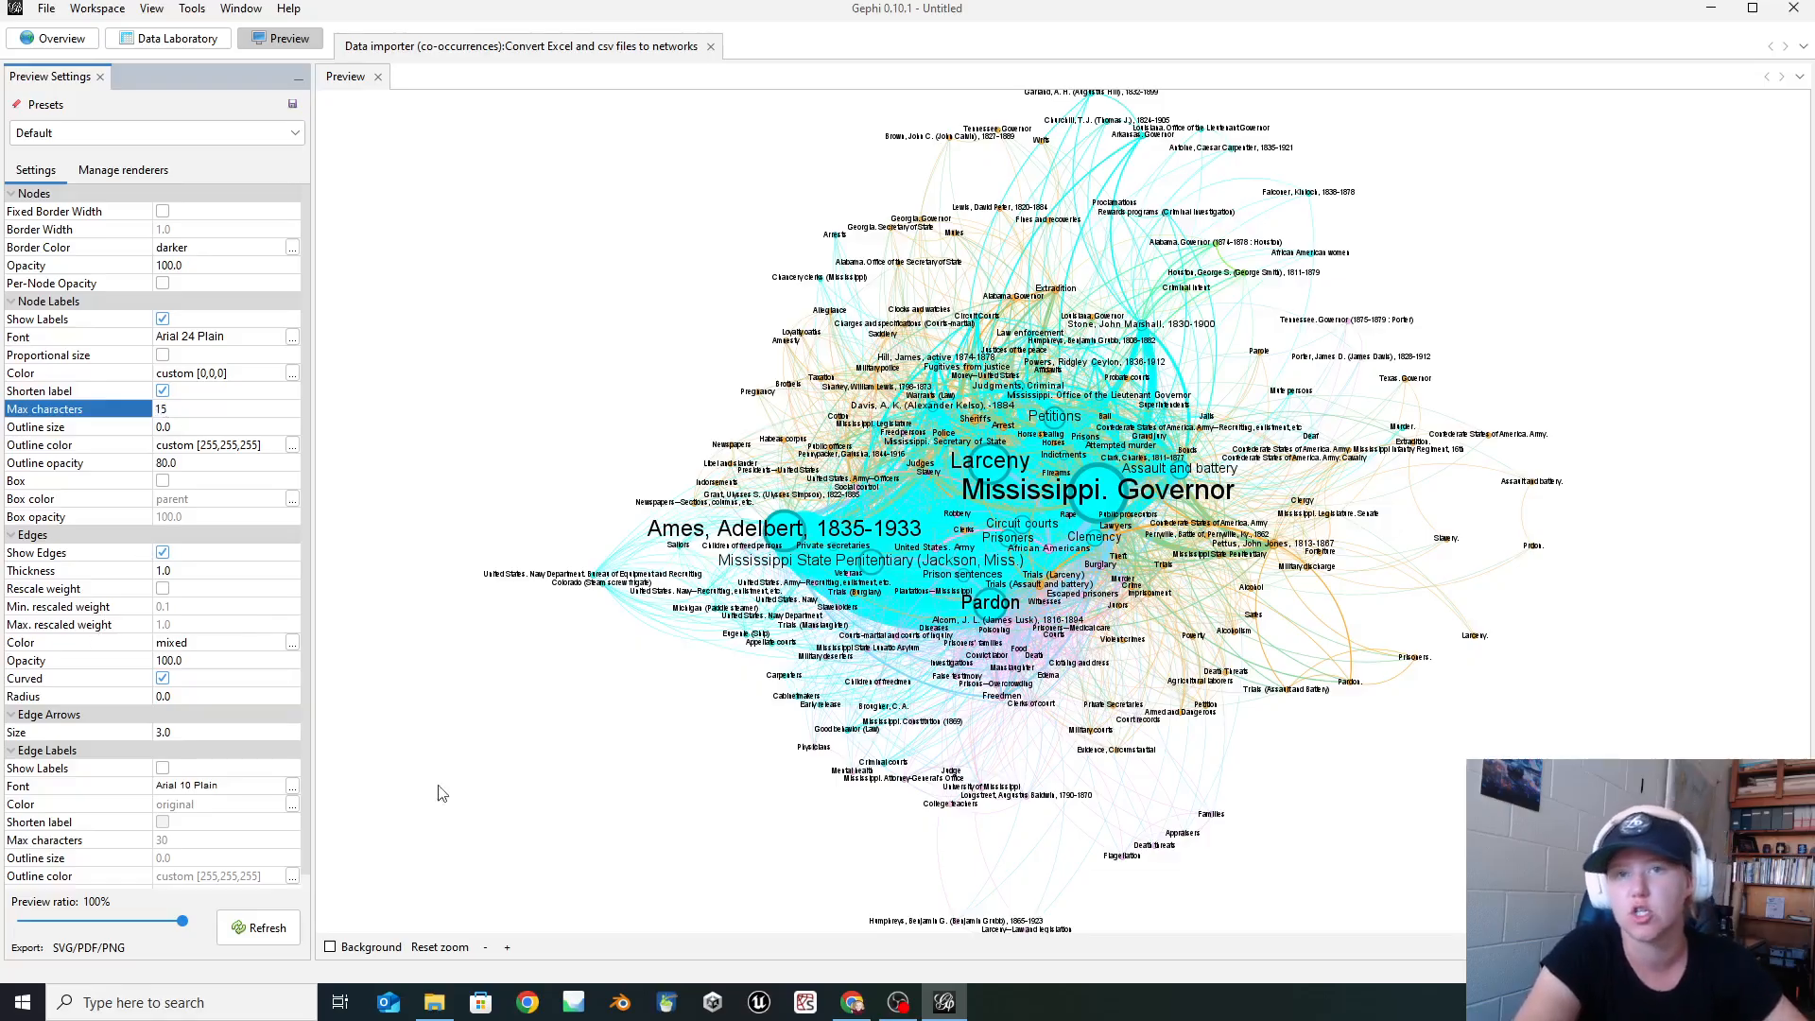
left_click(258, 929)
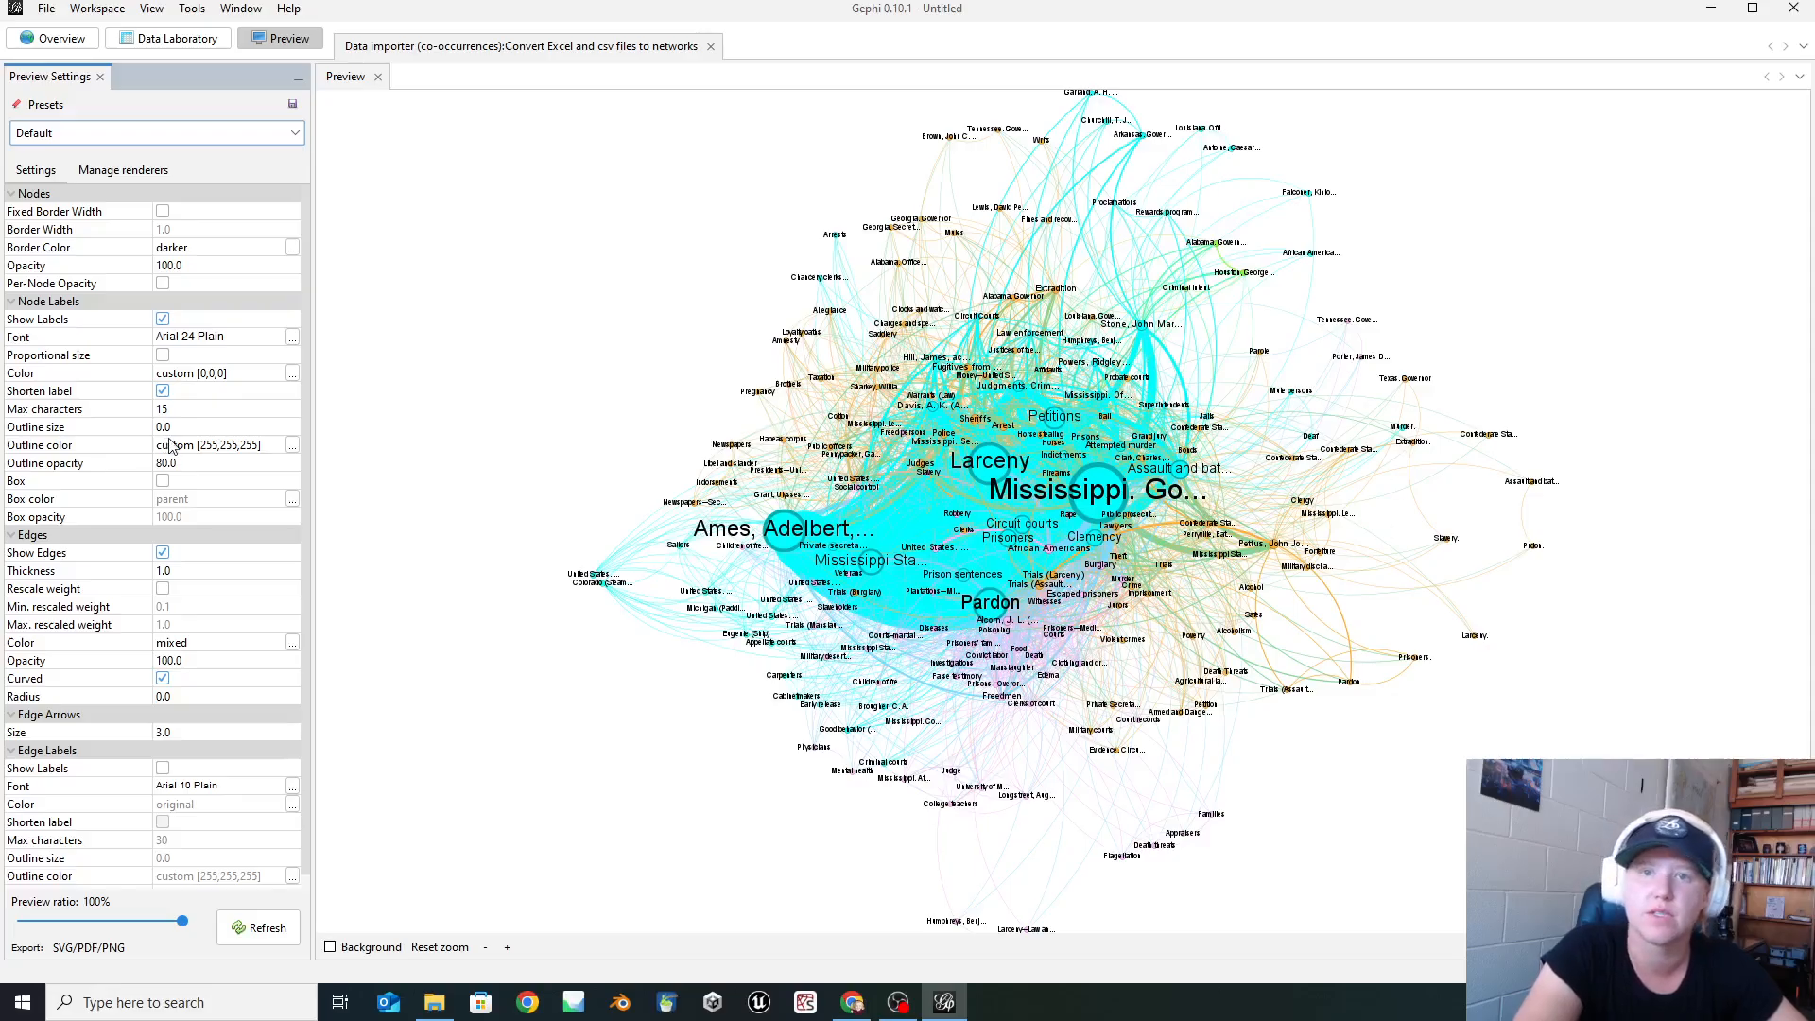
left_click(187, 410)
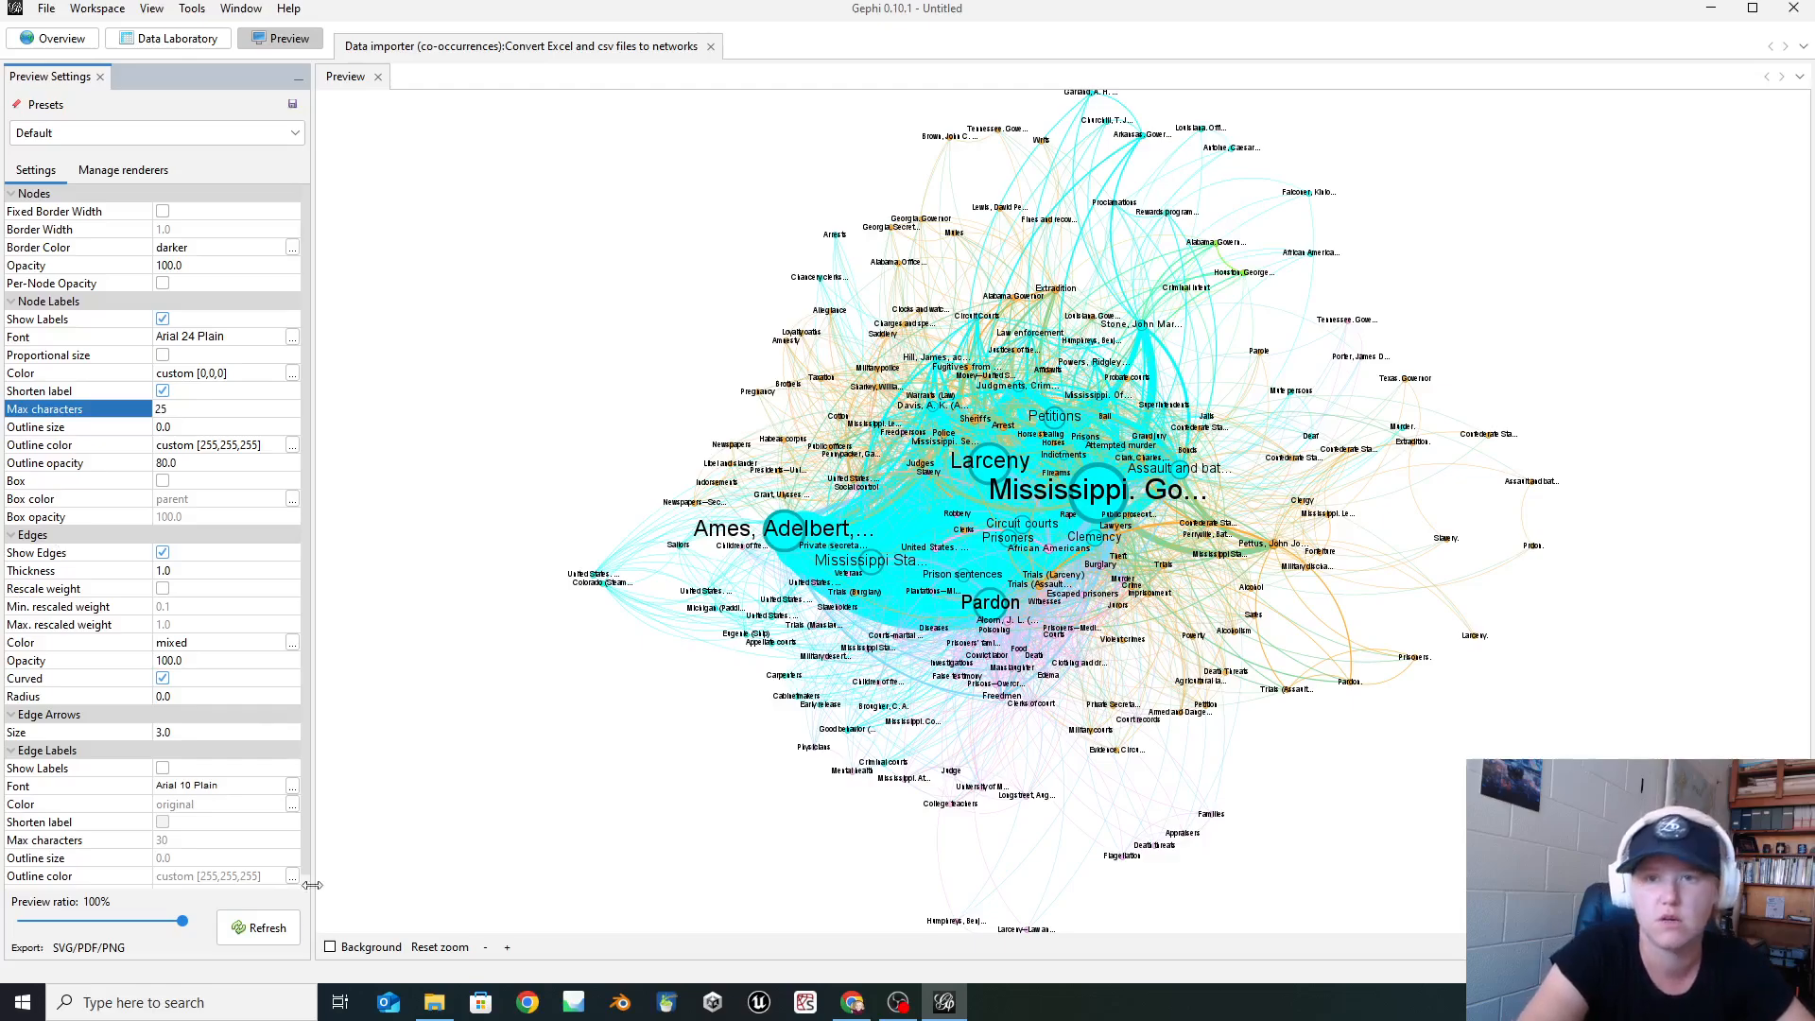
left_click(251, 928)
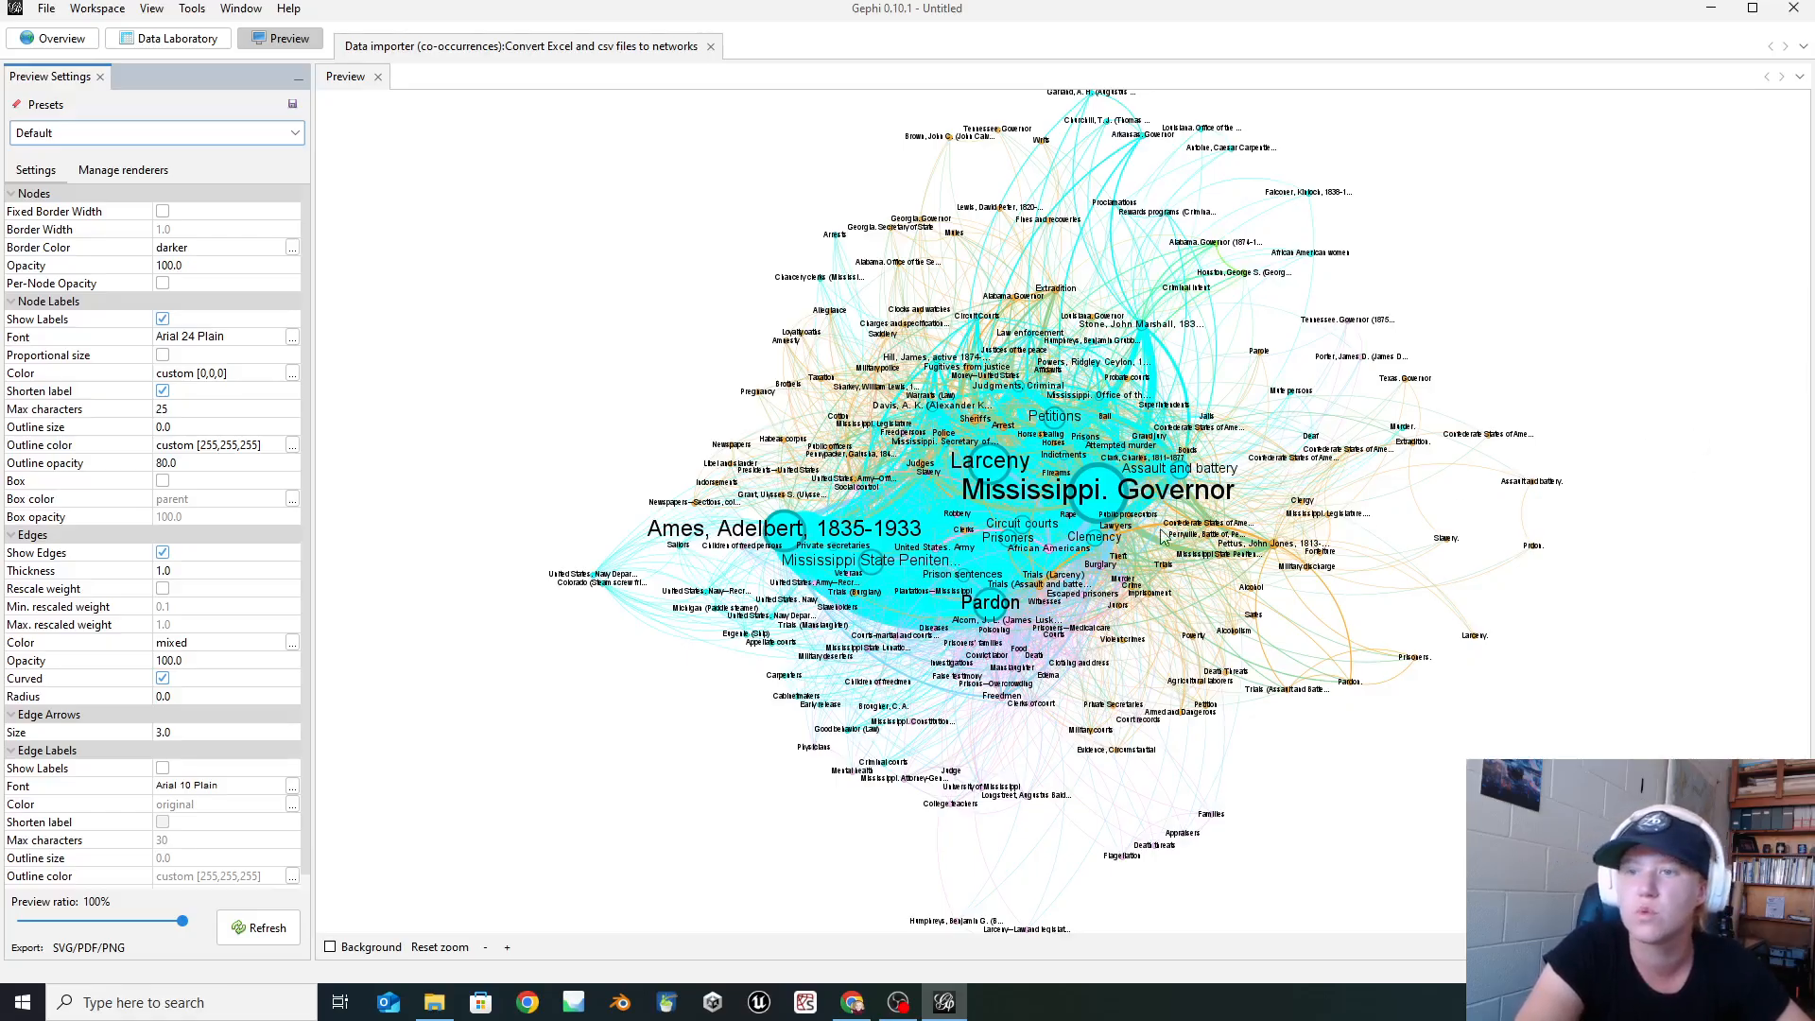
- Set the node label font size to 30 and refresh the preview
left_click(222, 338)
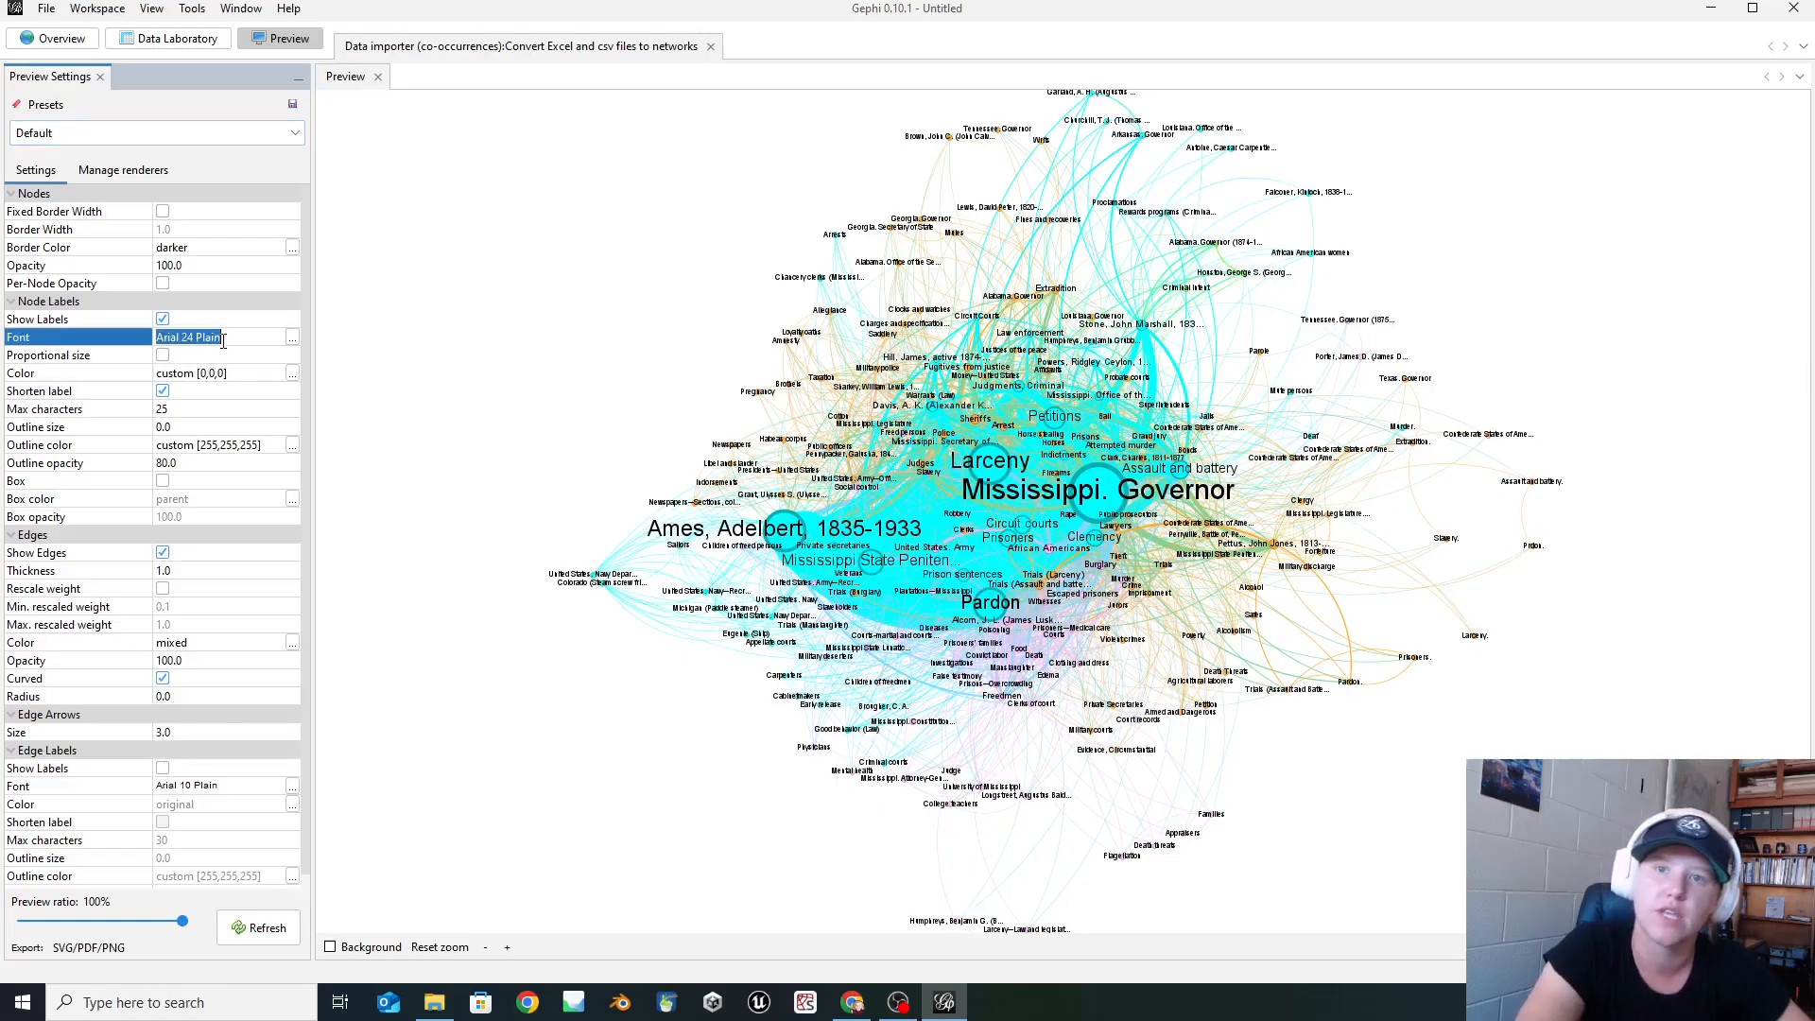
left_click(292, 339)
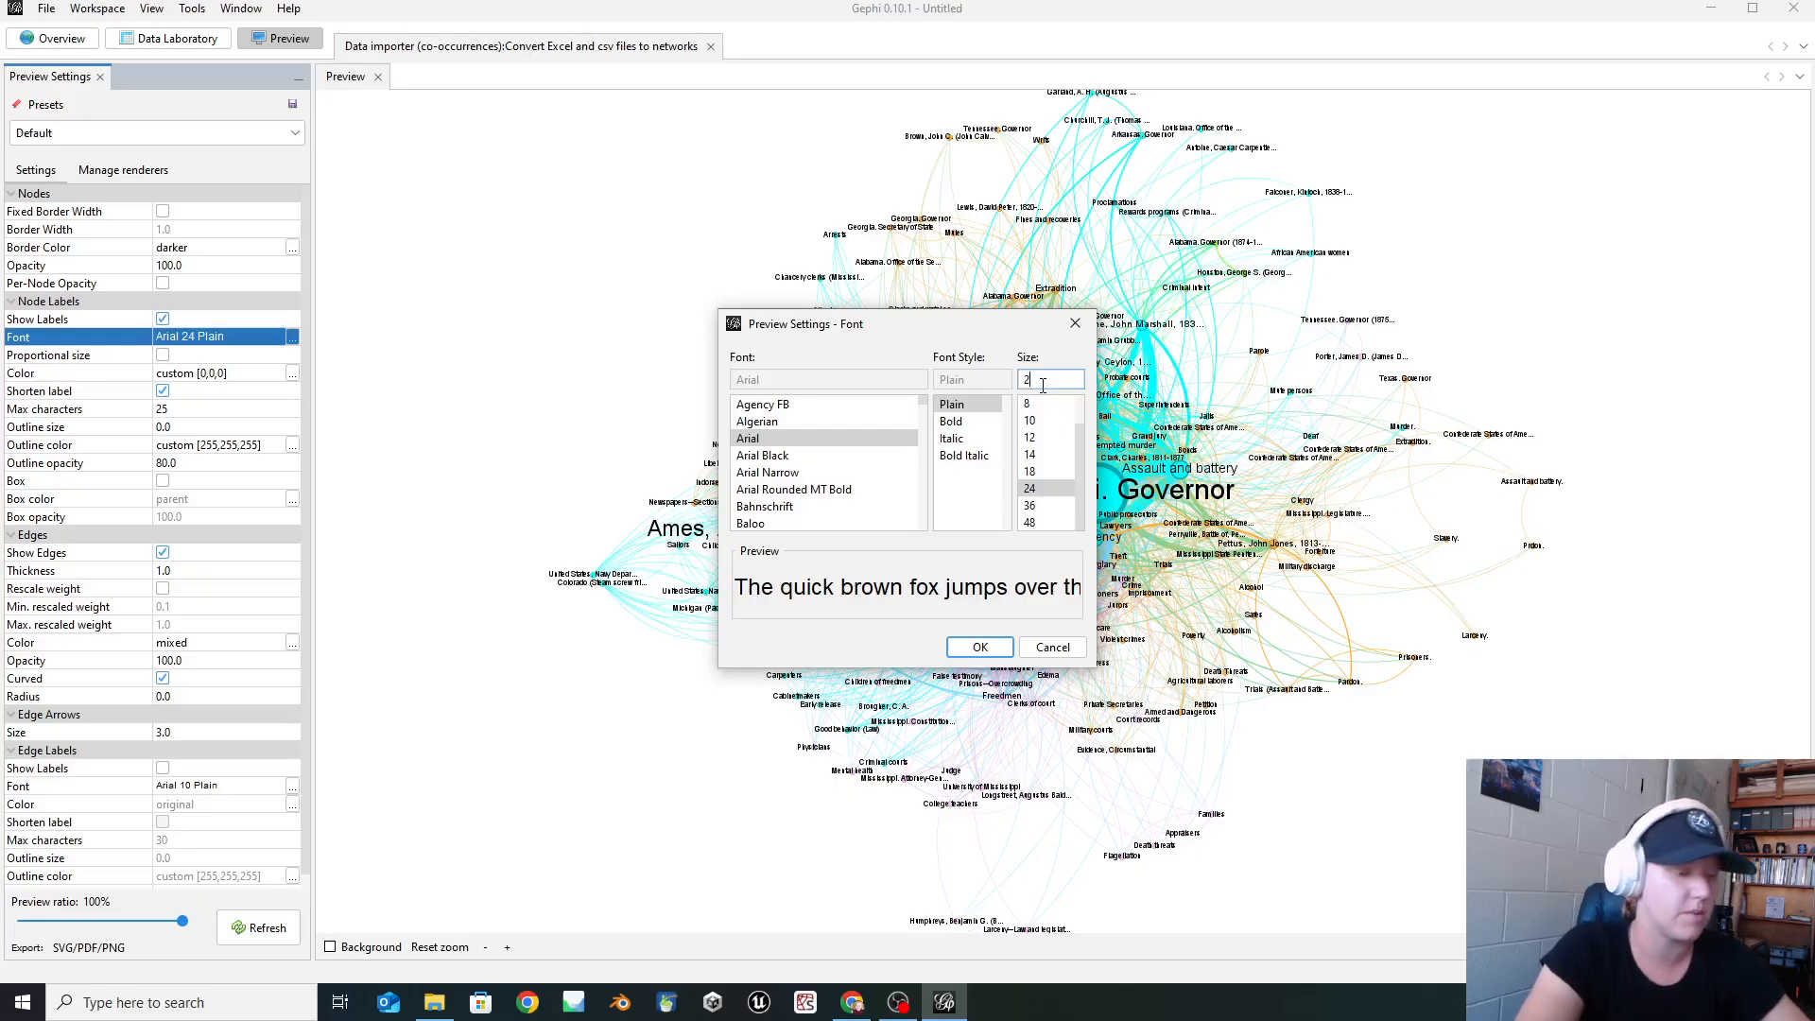
type("3")
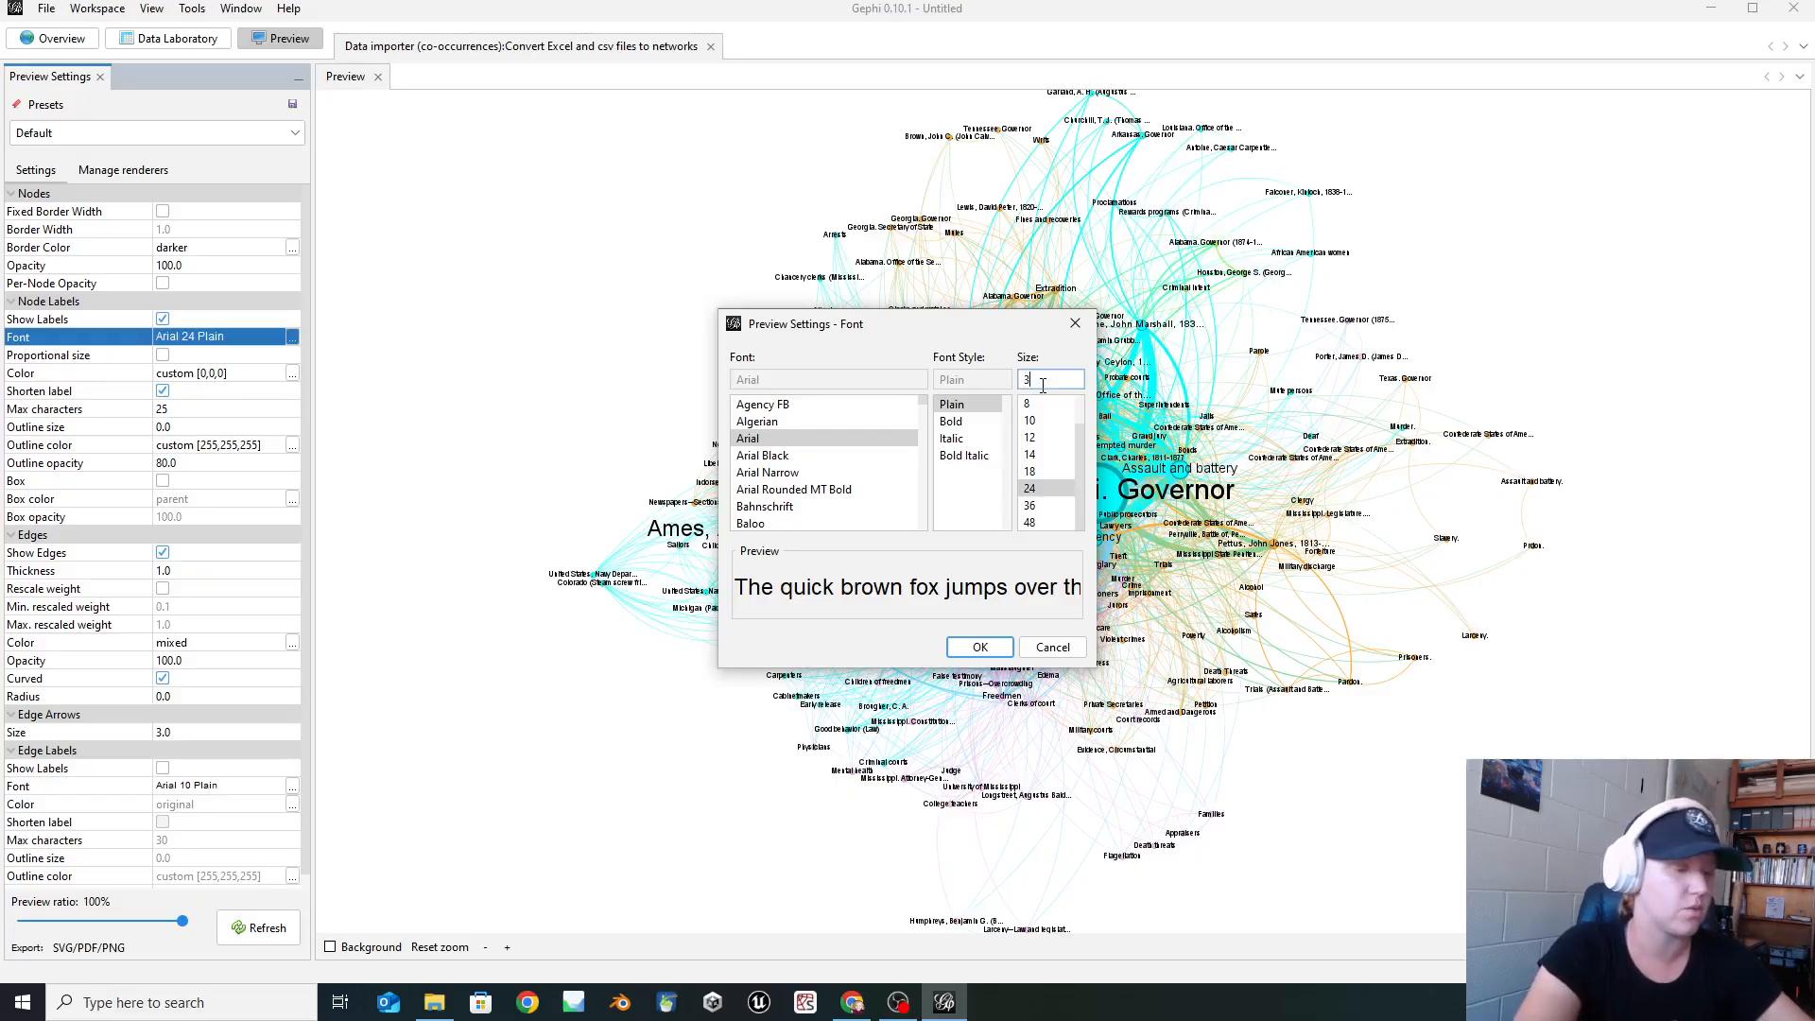
type("0")
left_click(980, 646)
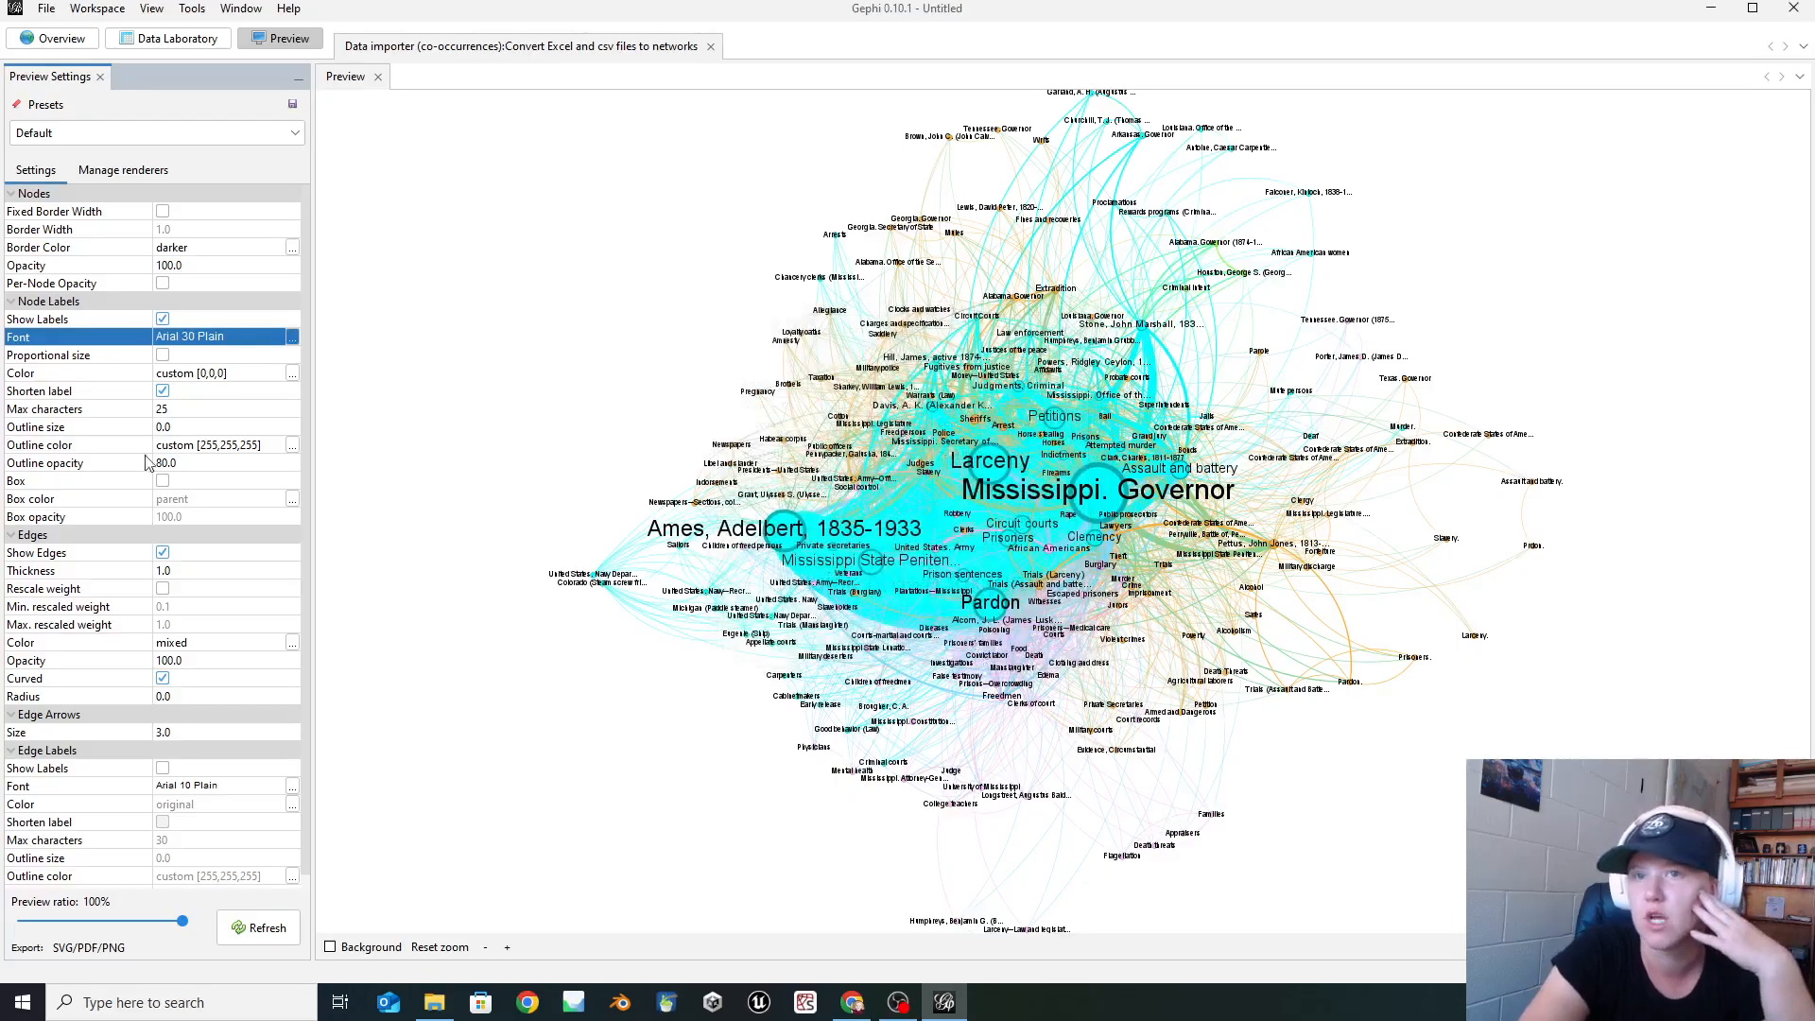
left_click(259, 928)
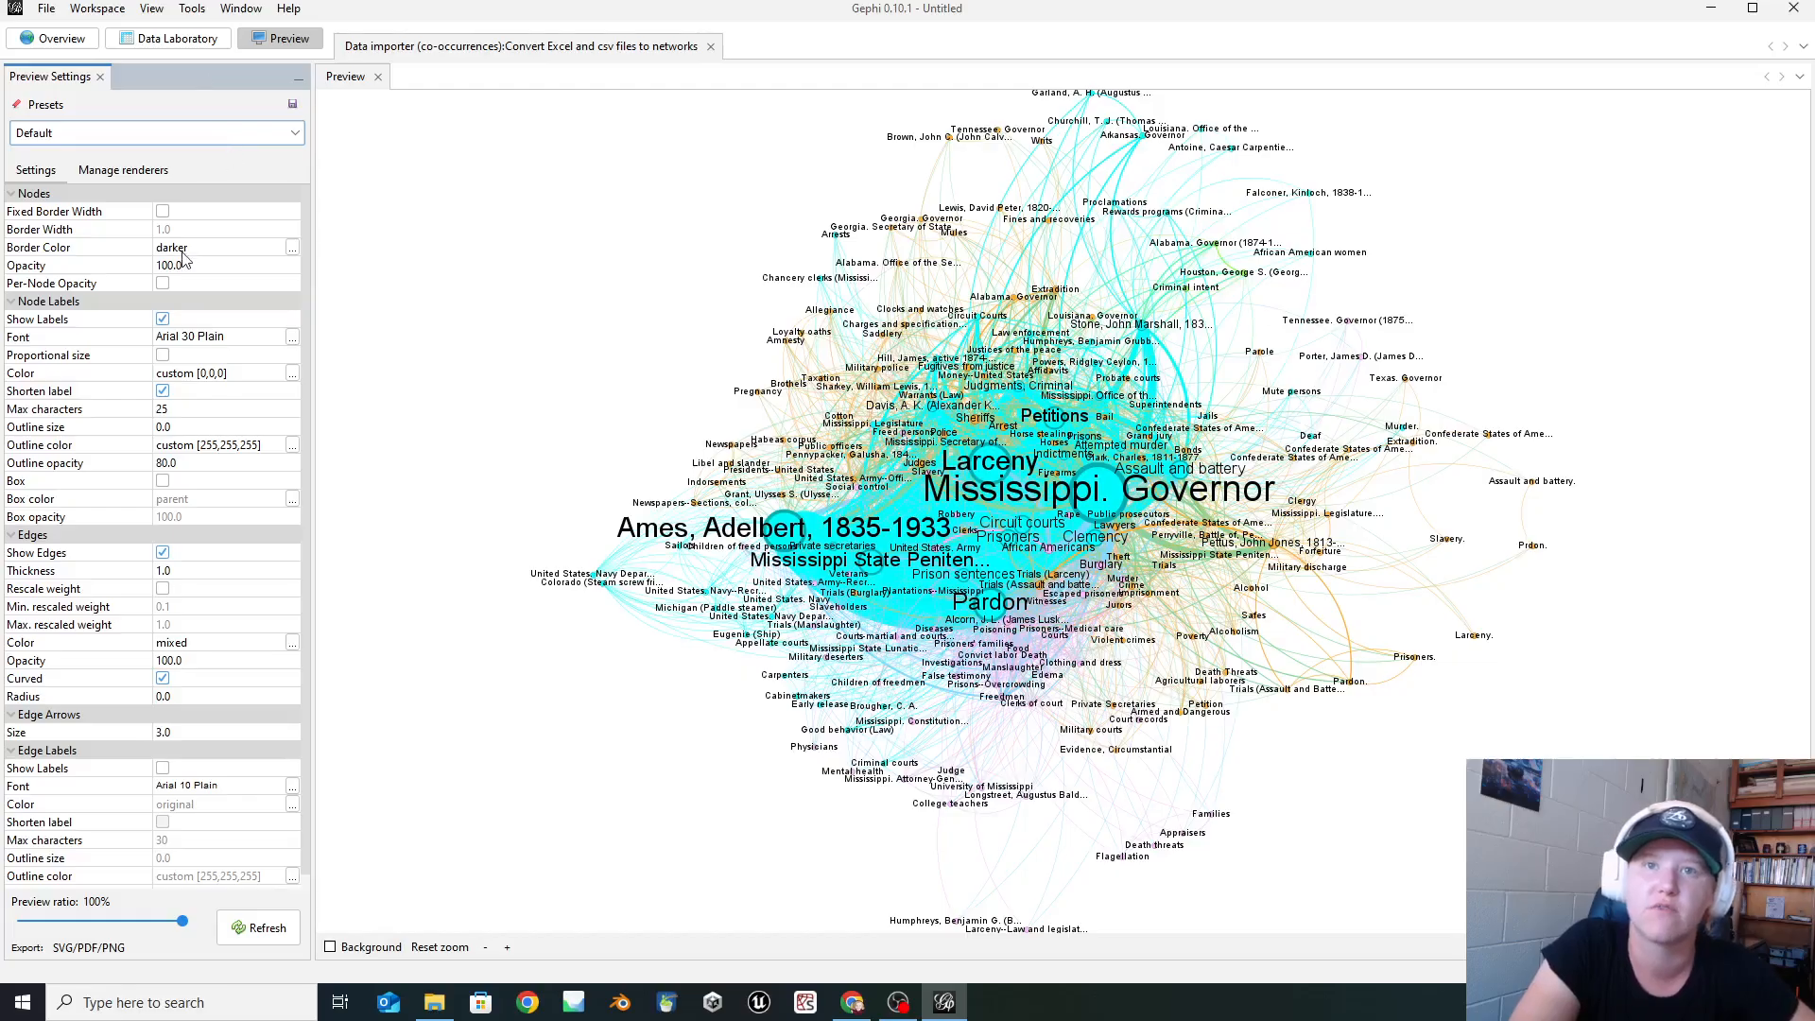
- Give the node borders a custom red colour with RGB values 255, 0, 0
left_click(293, 248)
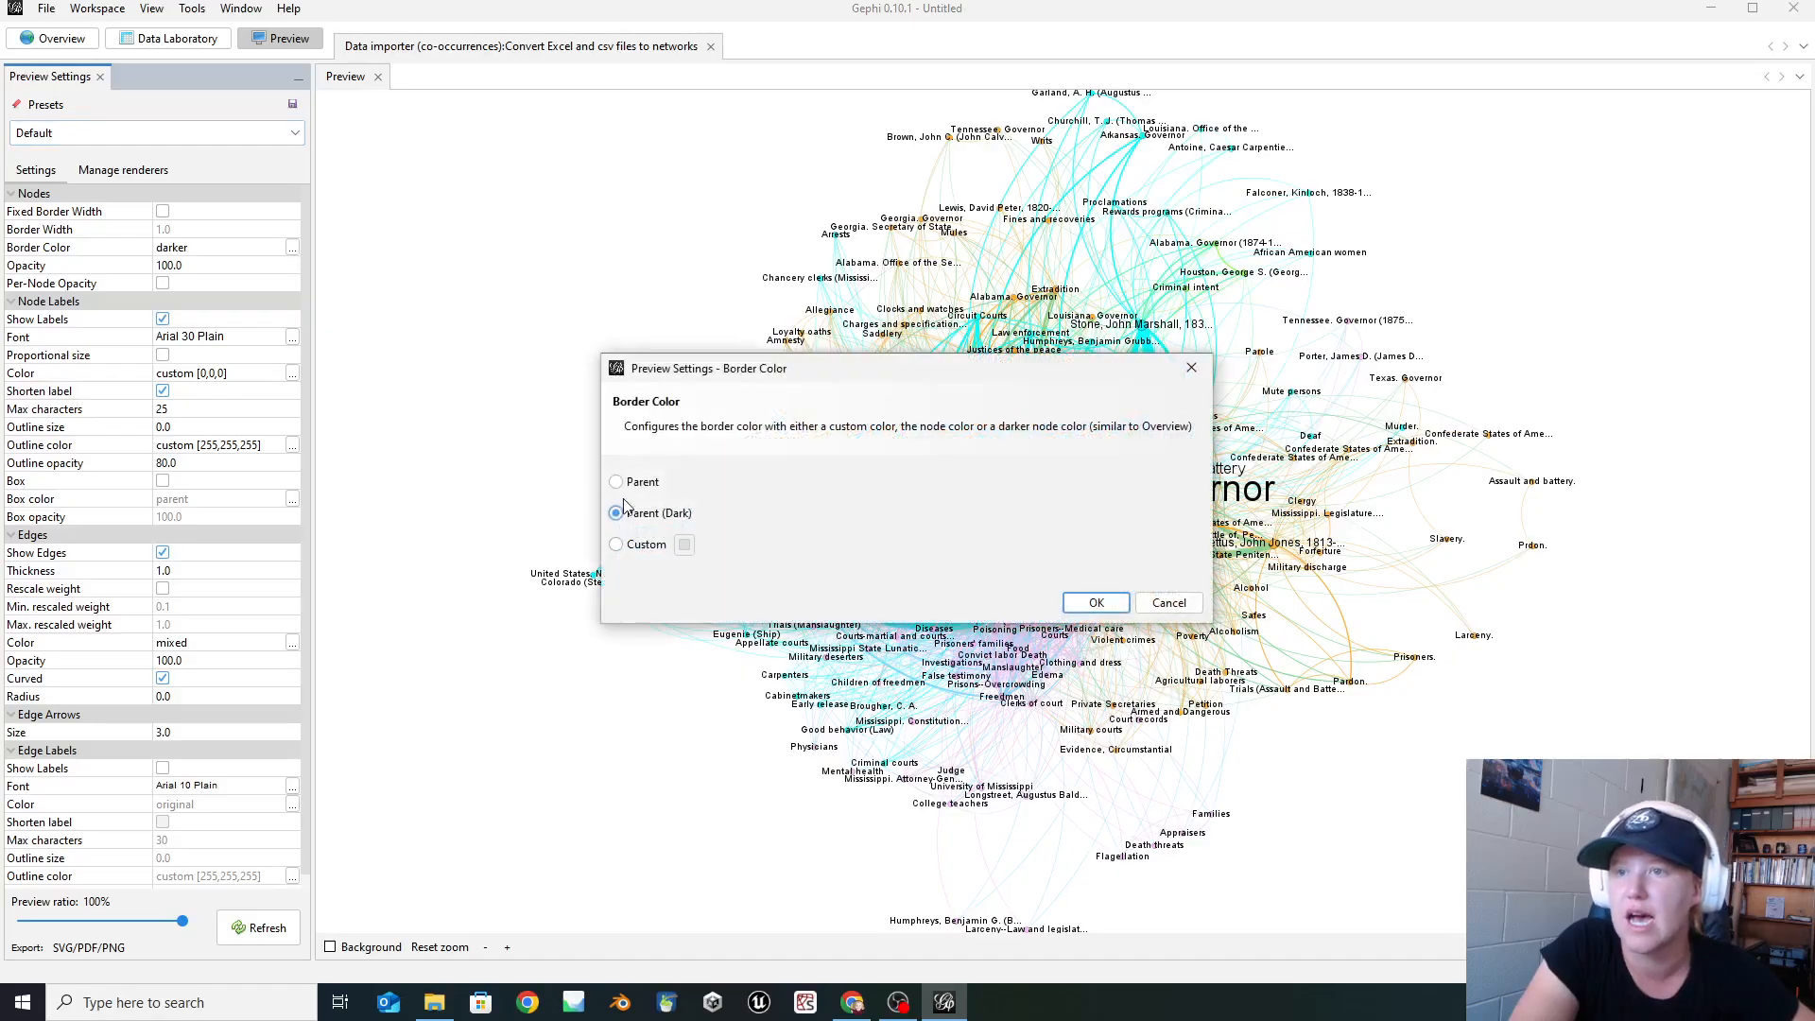
left_click(617, 545)
left_click(685, 545)
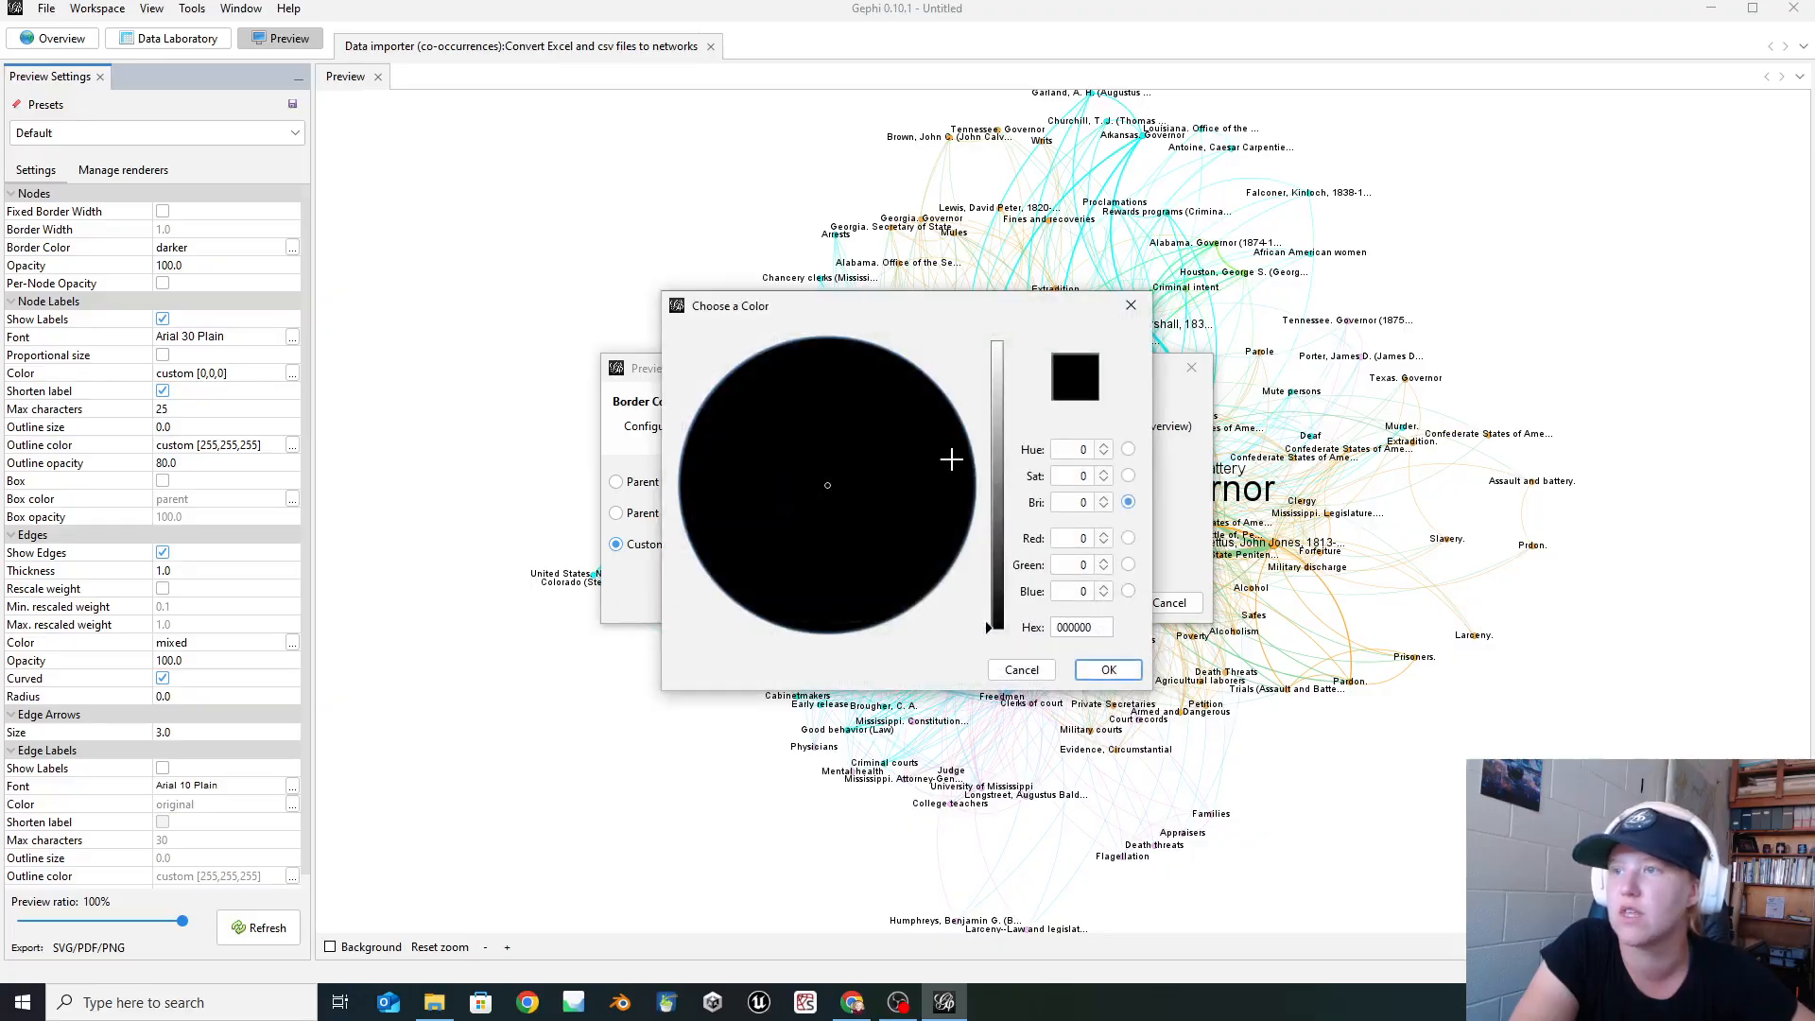
left_click(1078, 539)
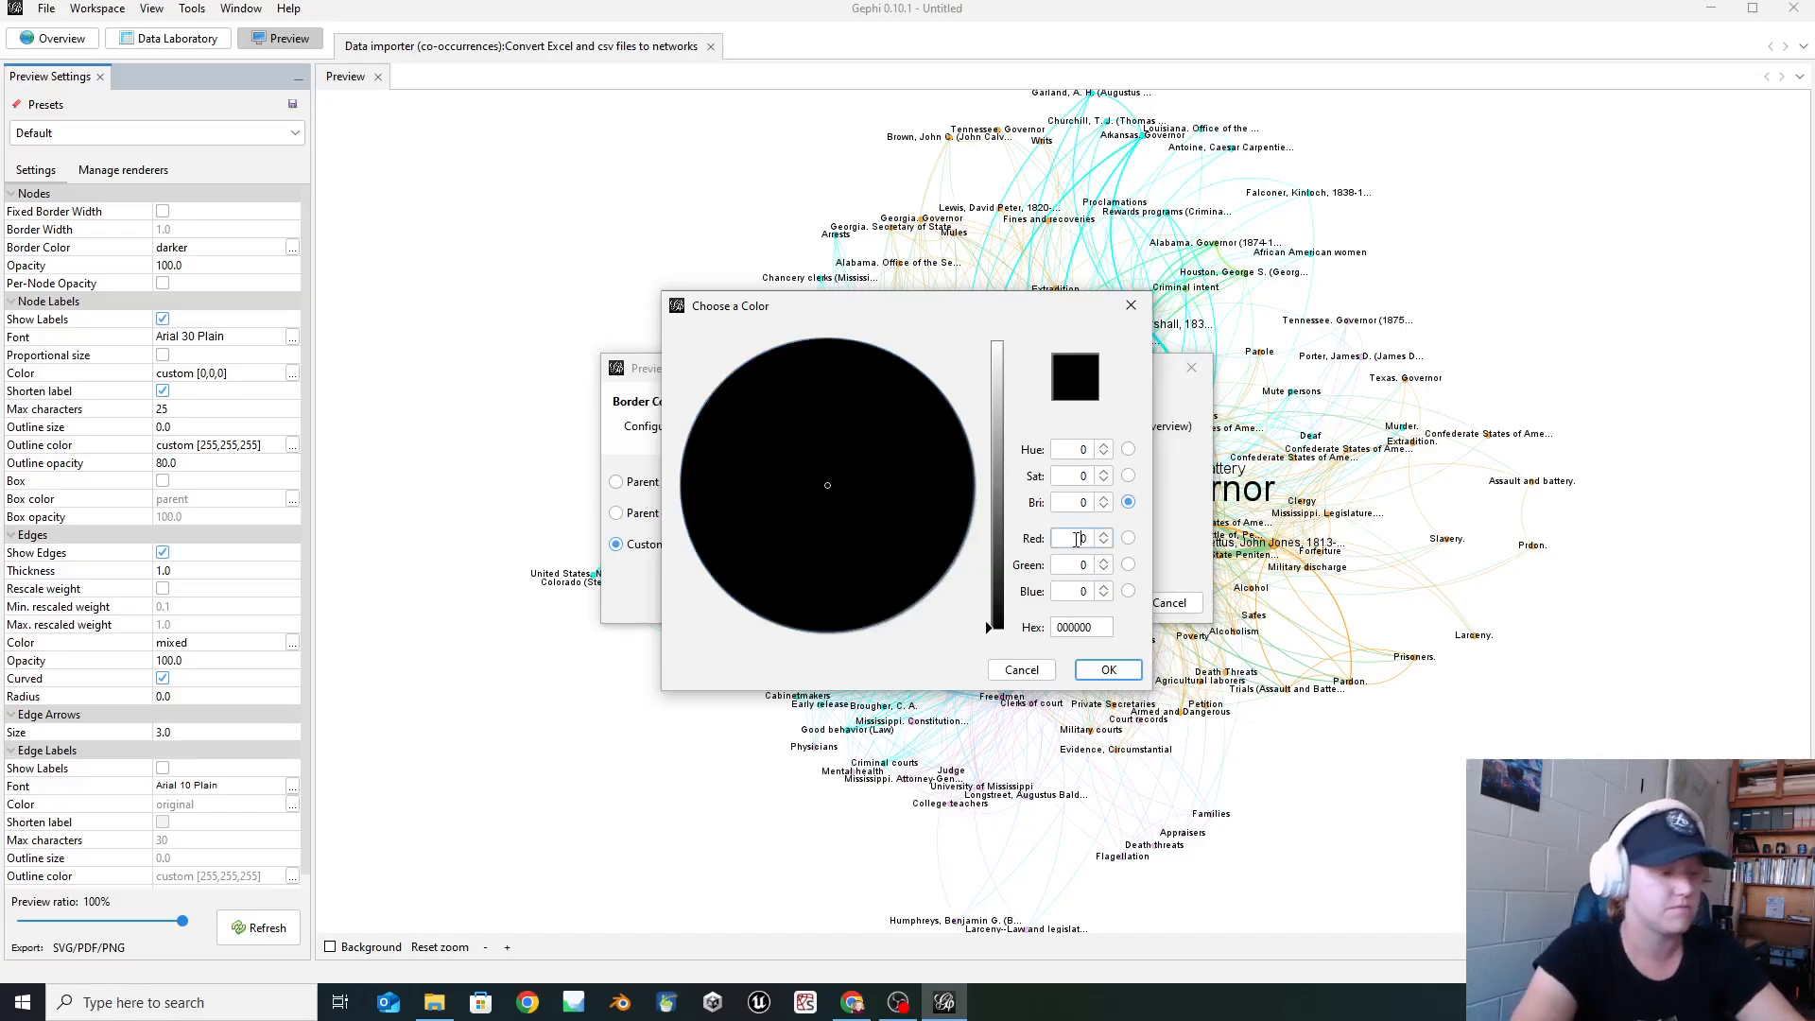
type("255")
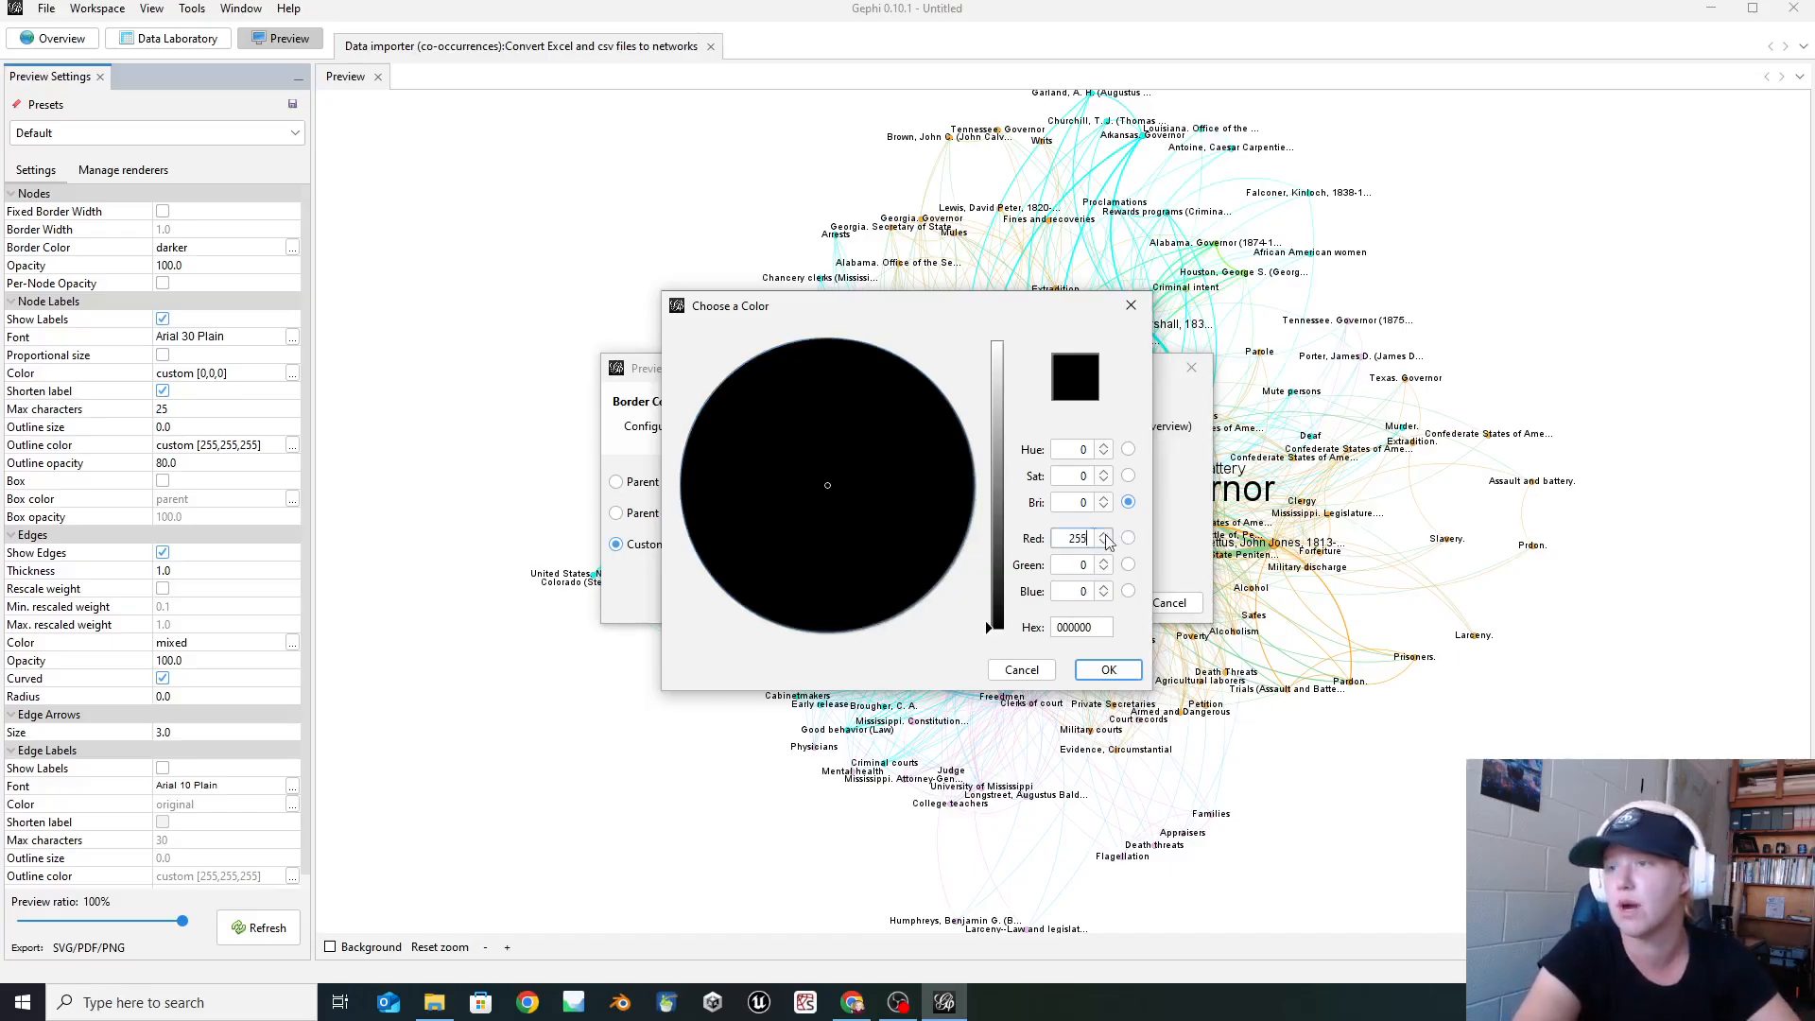
left_click(1078, 627)
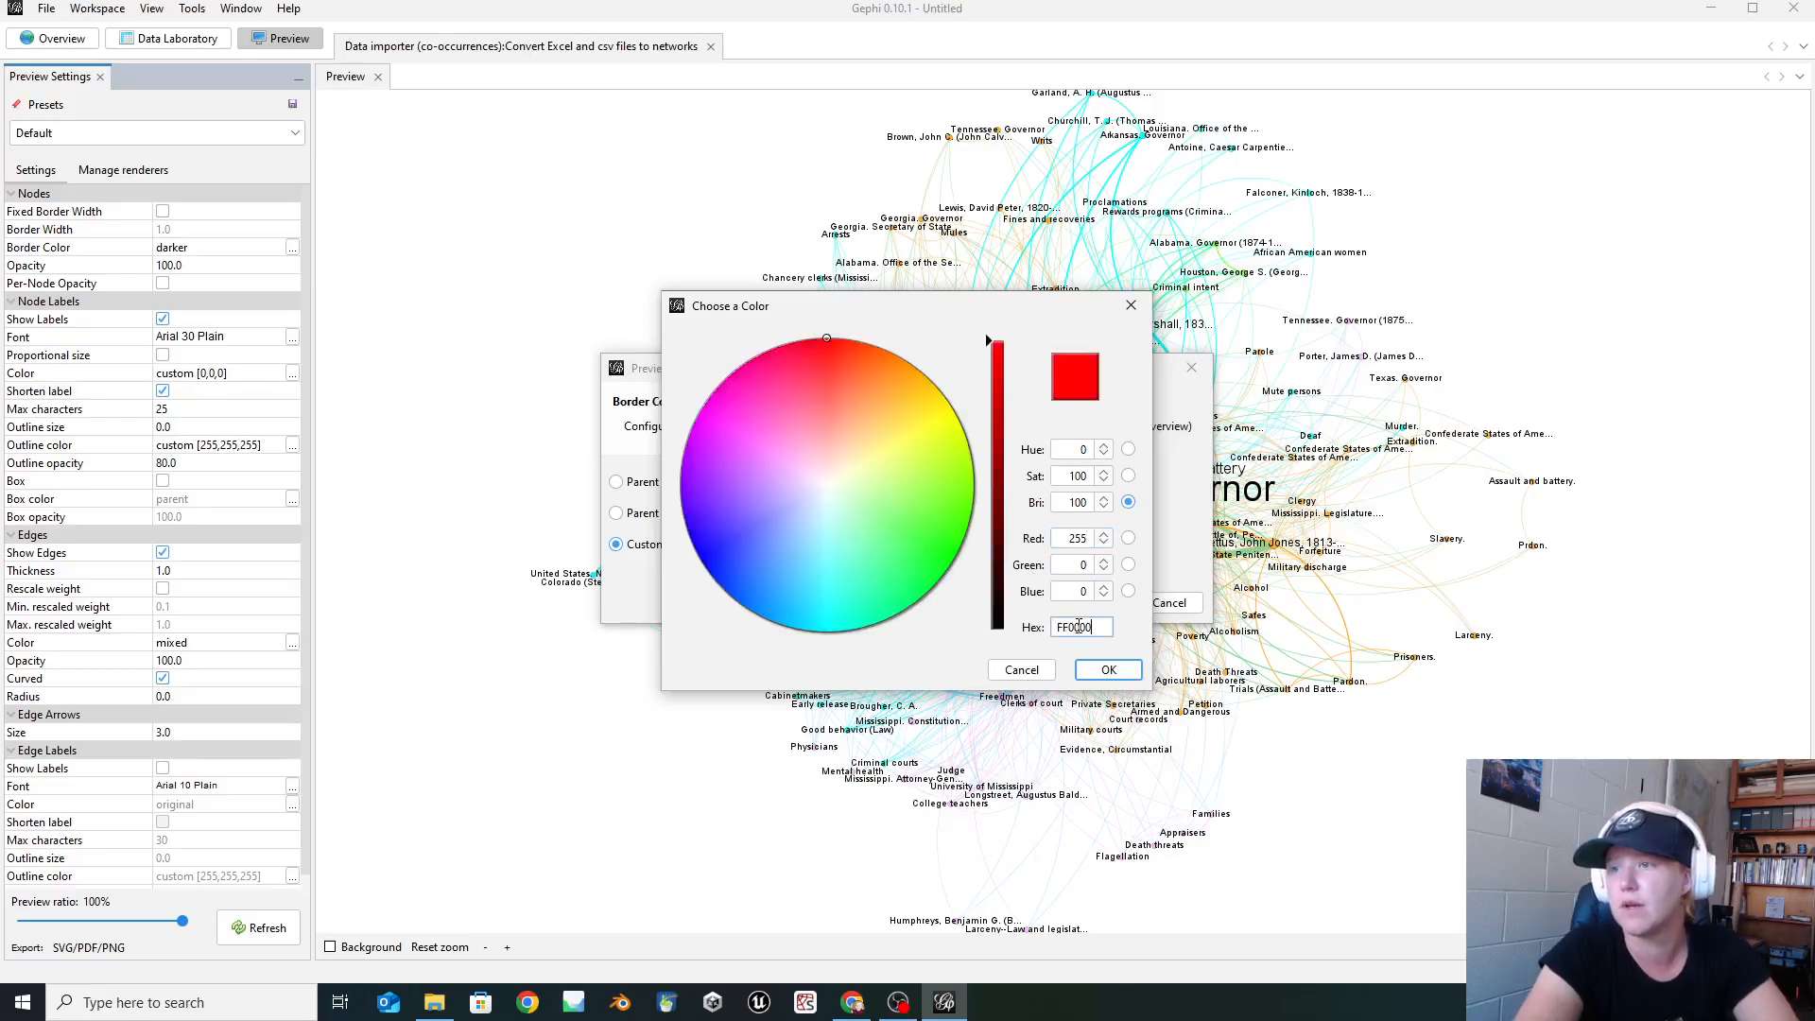
left_click(1110, 671)
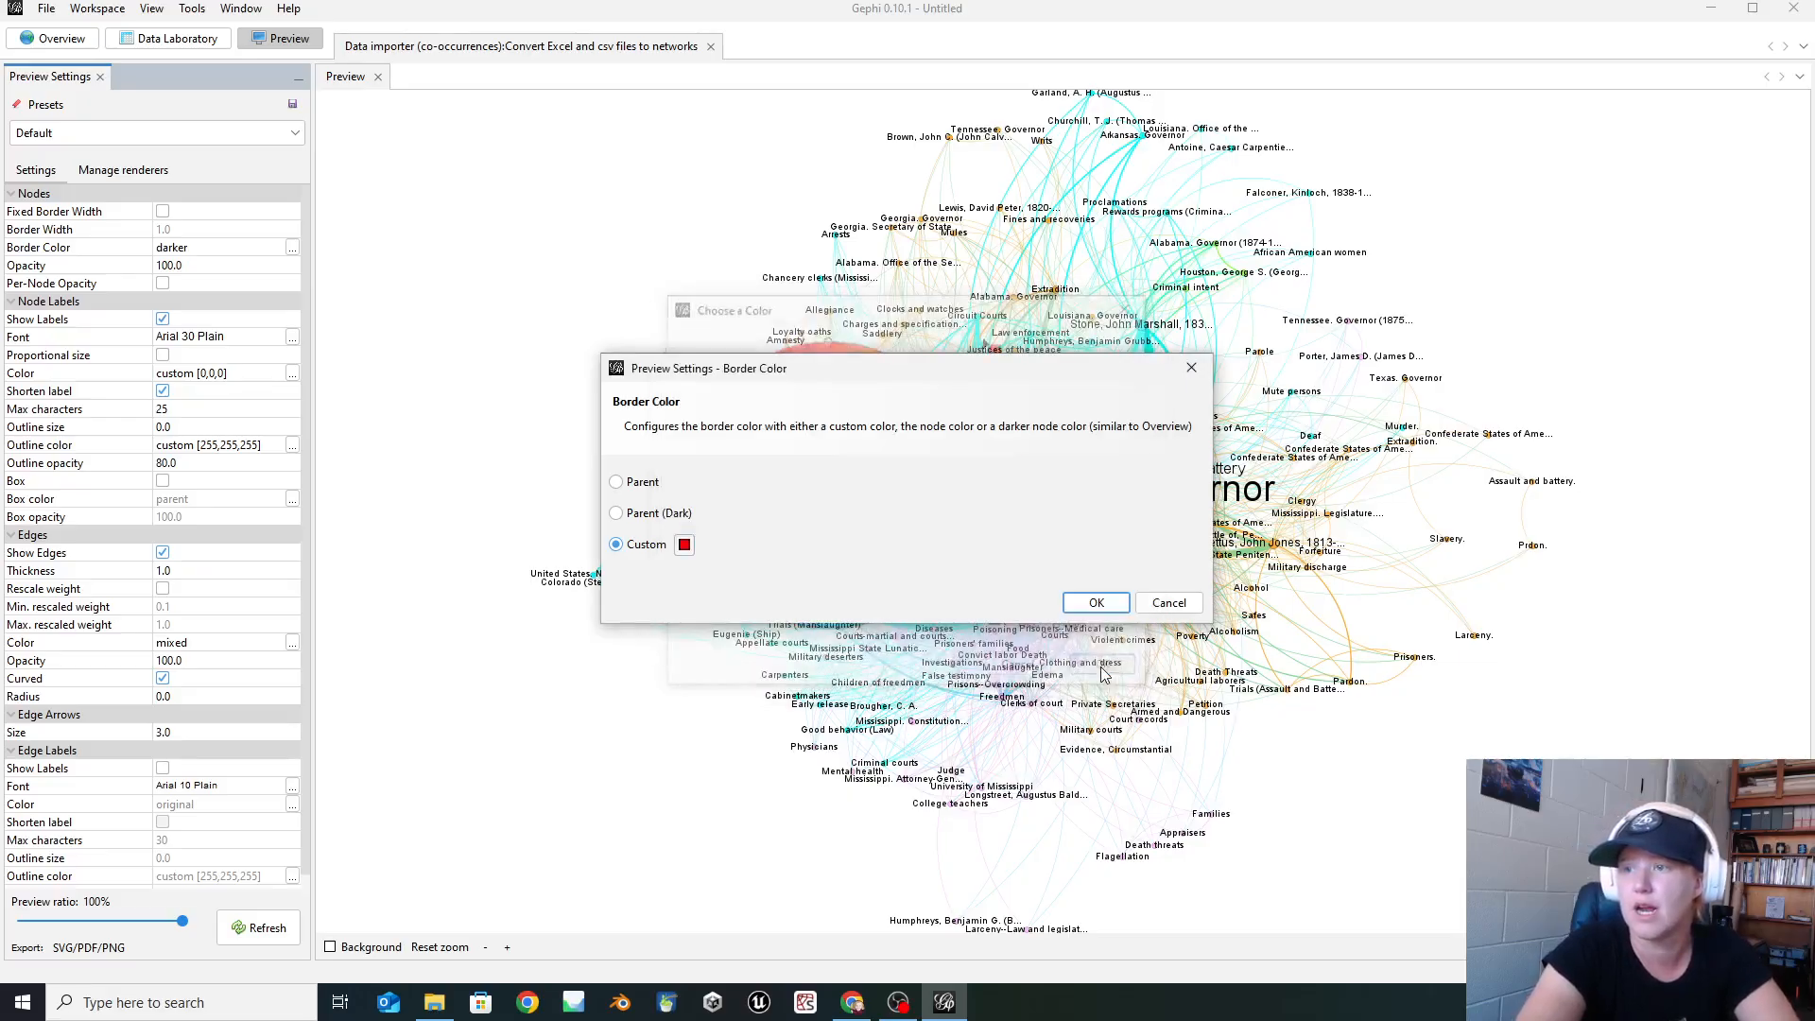
left_click(1095, 603)
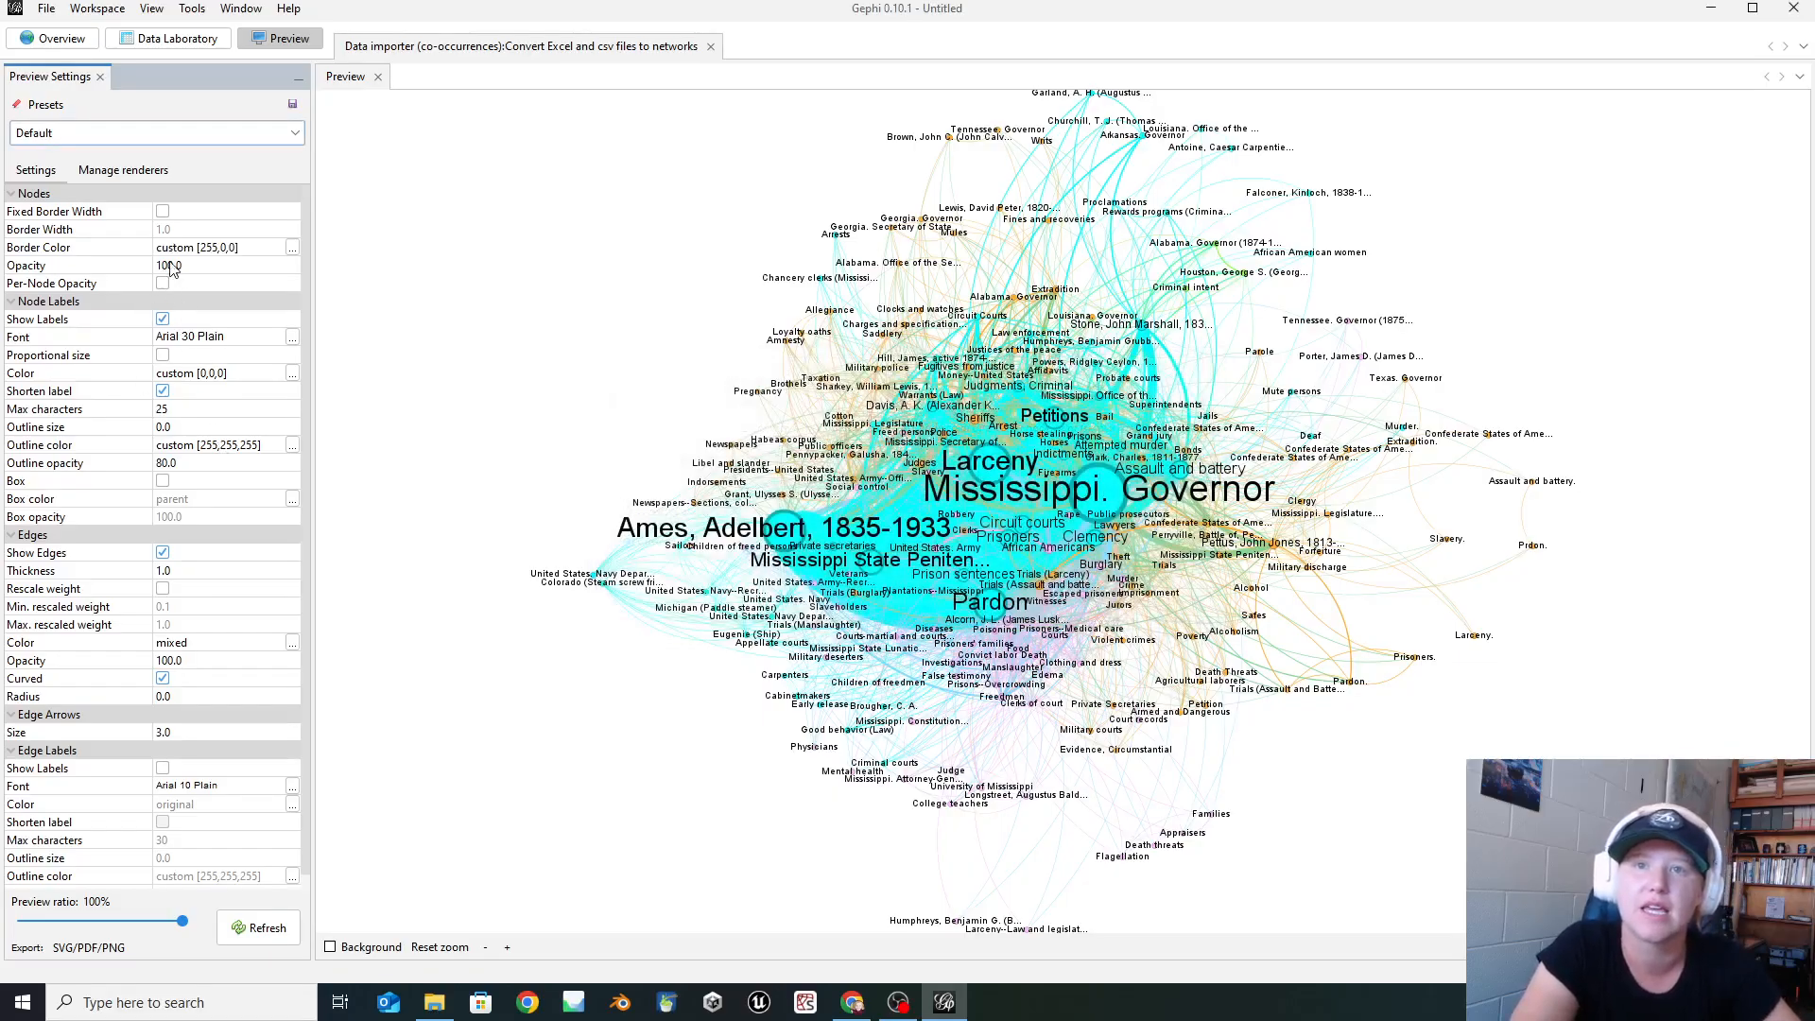
- Enable a fixed node border width, previewing it at 3 and raising it to 10, with the preview refreshed each time
left_click(162, 211)
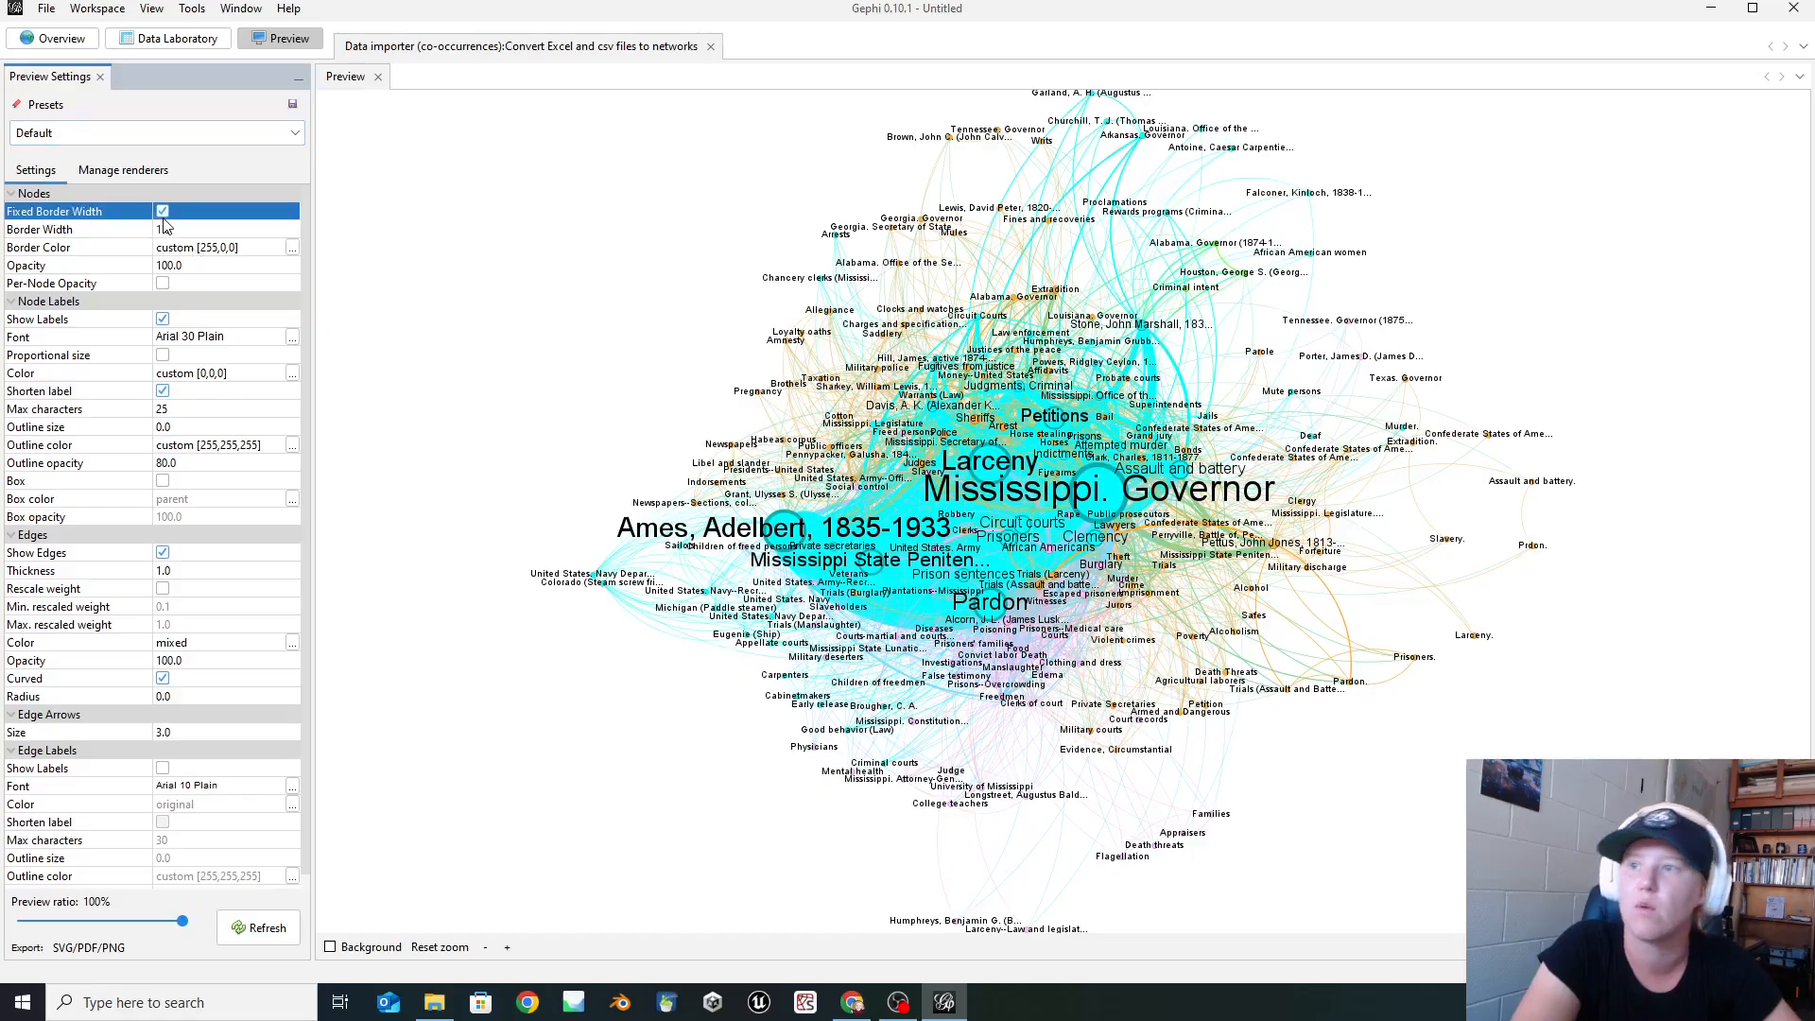
left_click(175, 230)
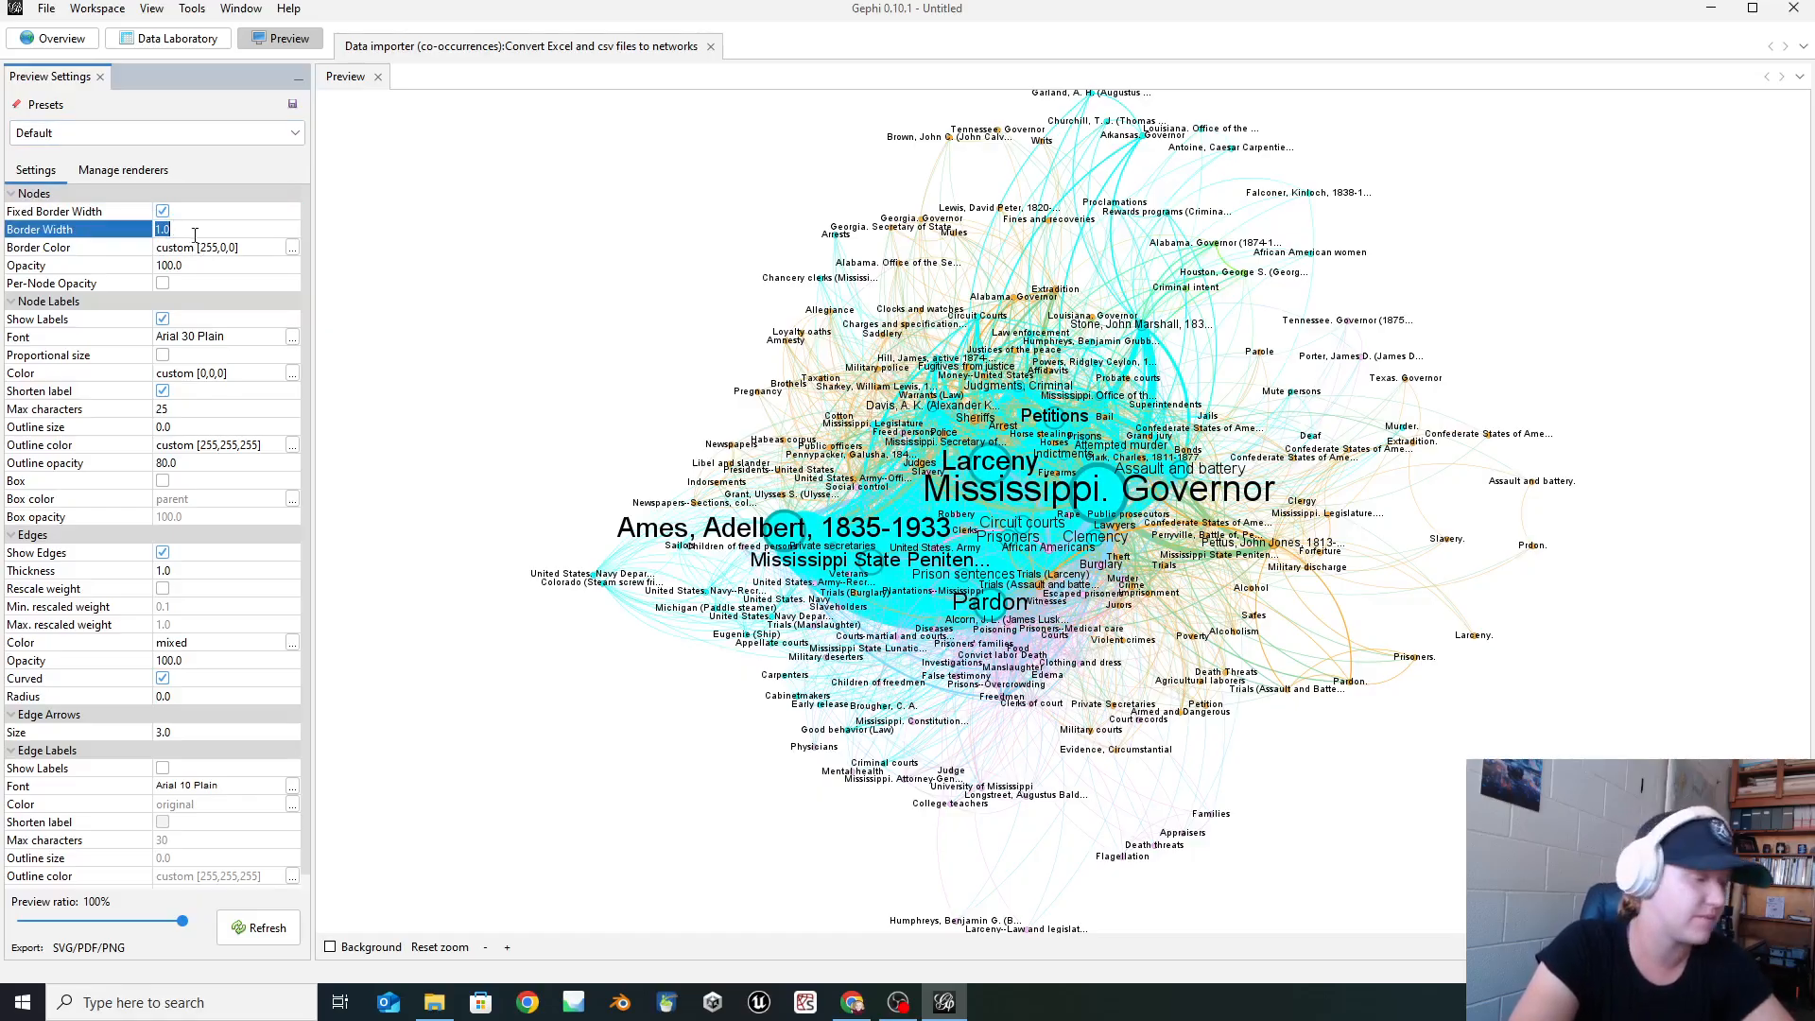
type("3")
left_click(265, 927)
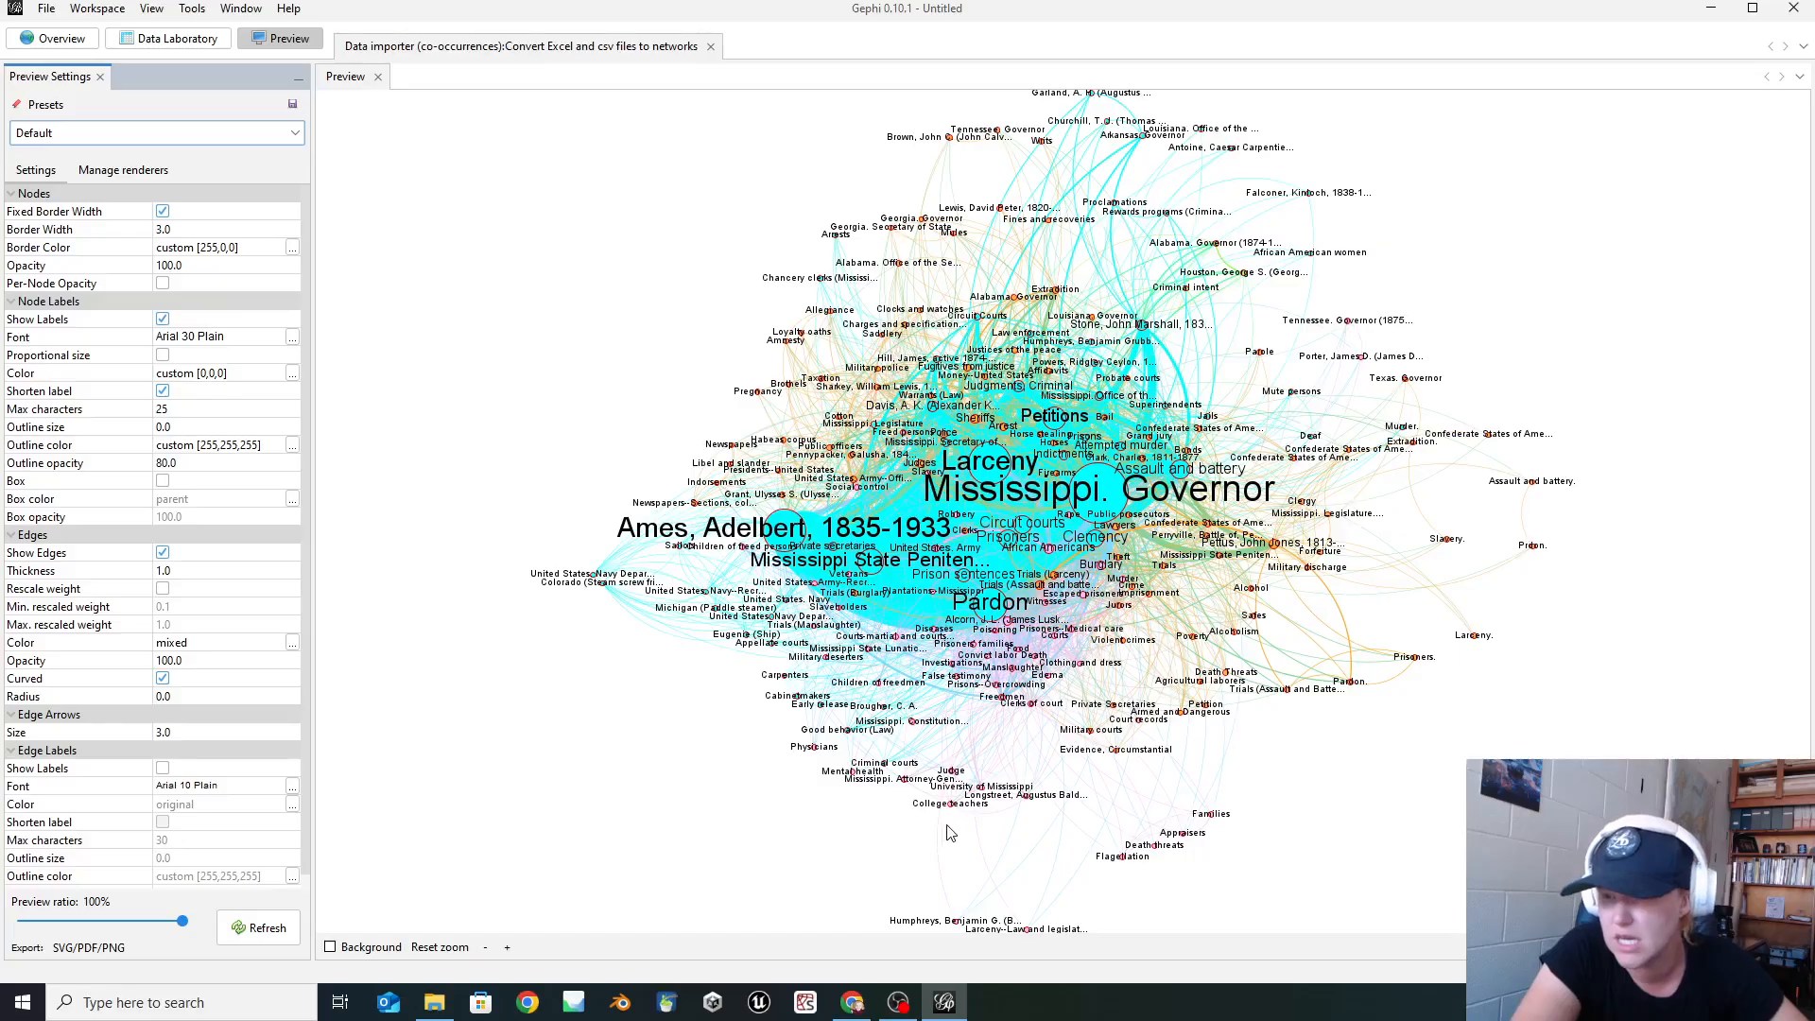
left_click(178, 233)
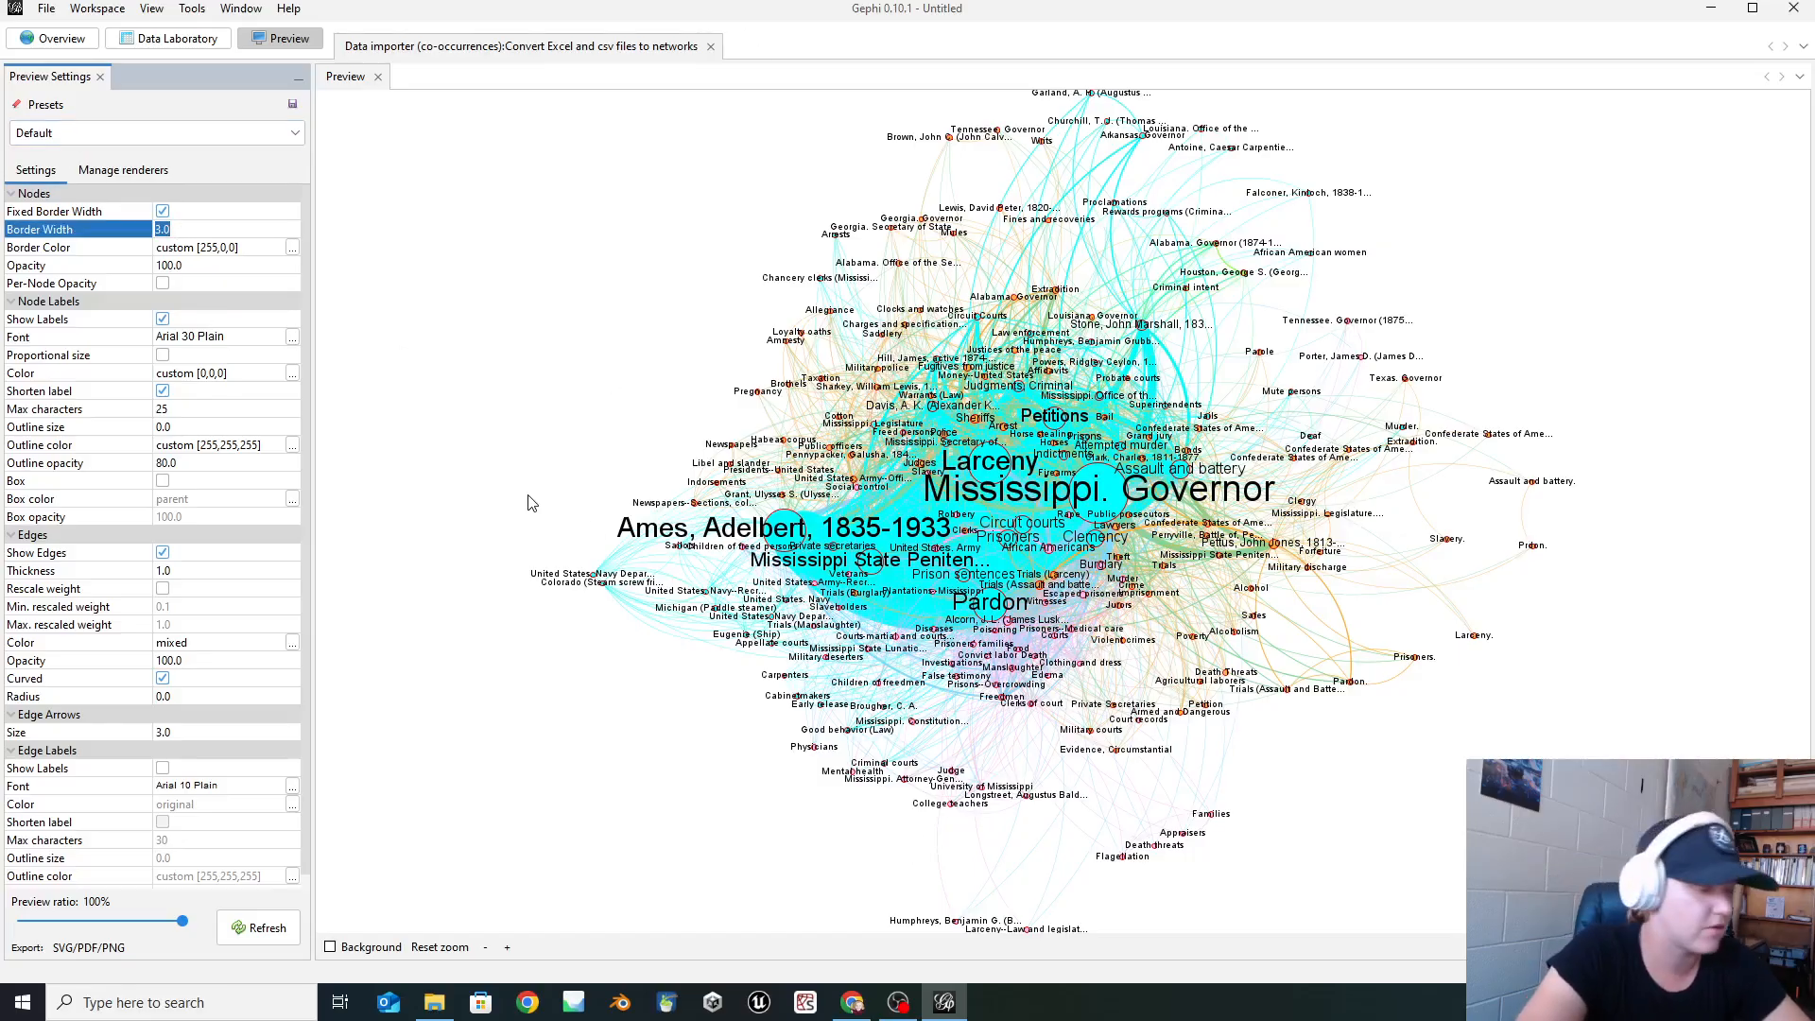
type("10")
left_click(267, 927)
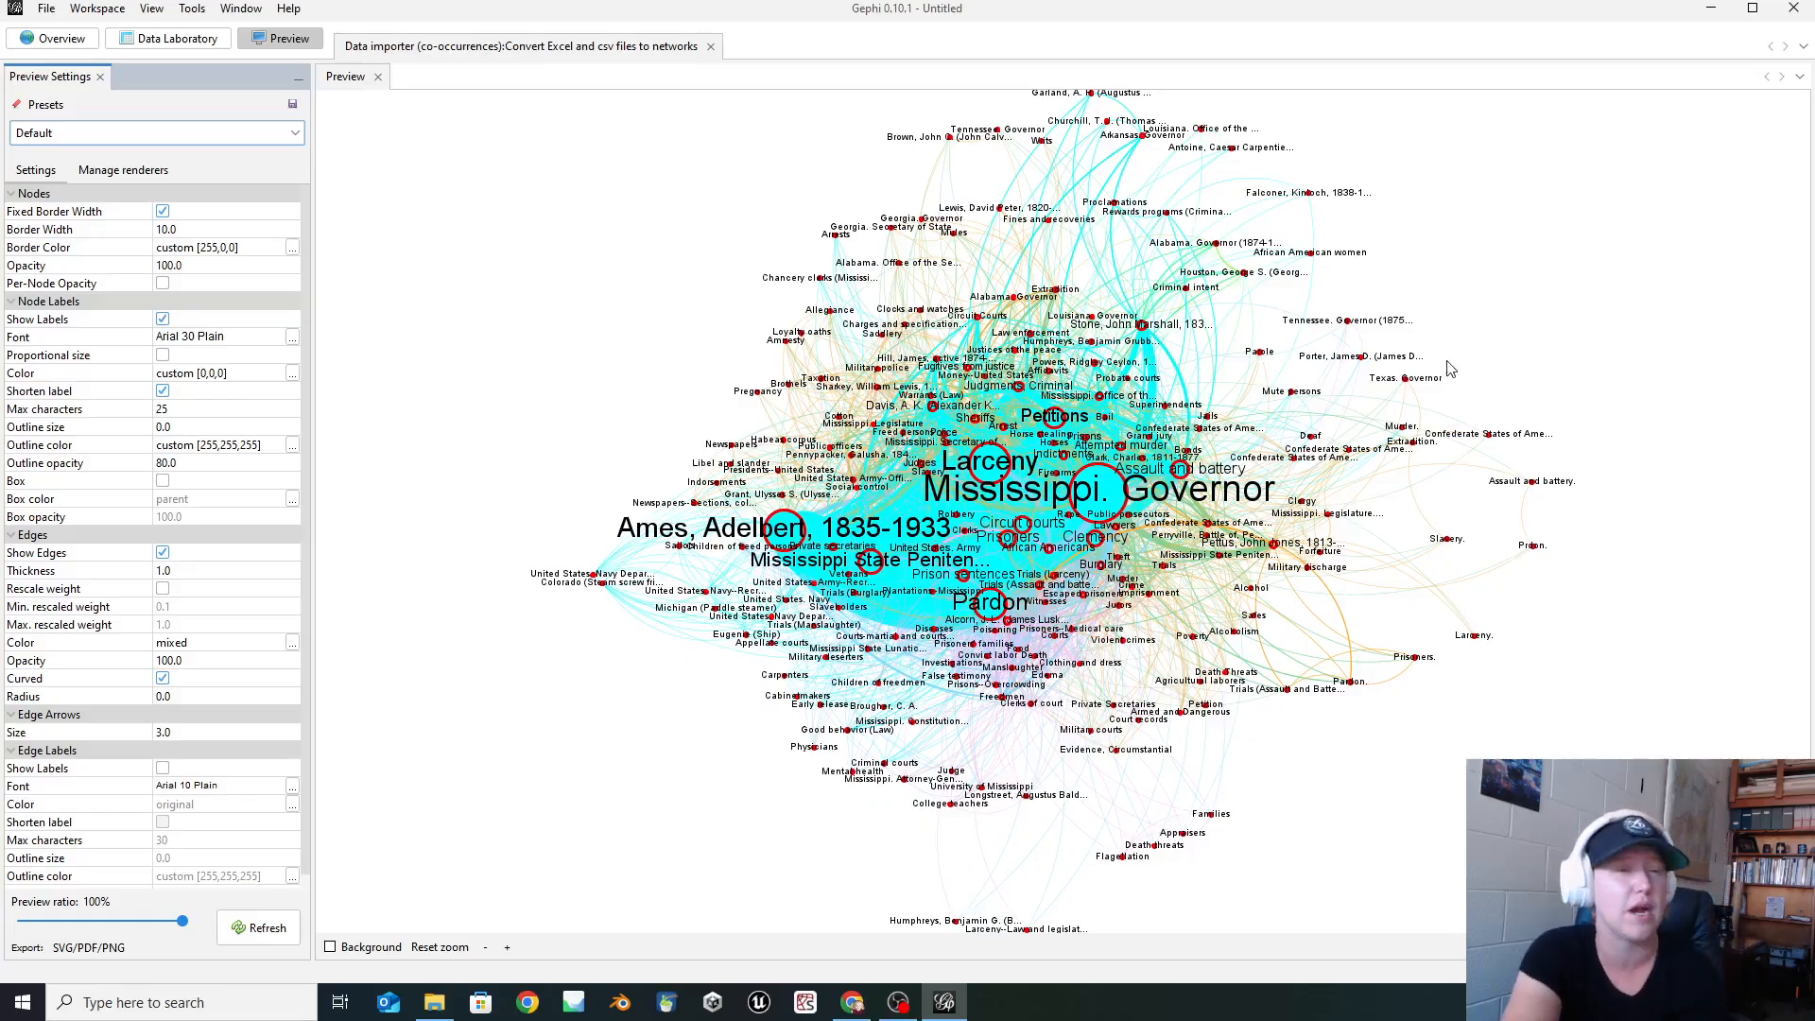
- Set the node border colour to Parent (Dark) and refresh the preview
left_click(237, 248)
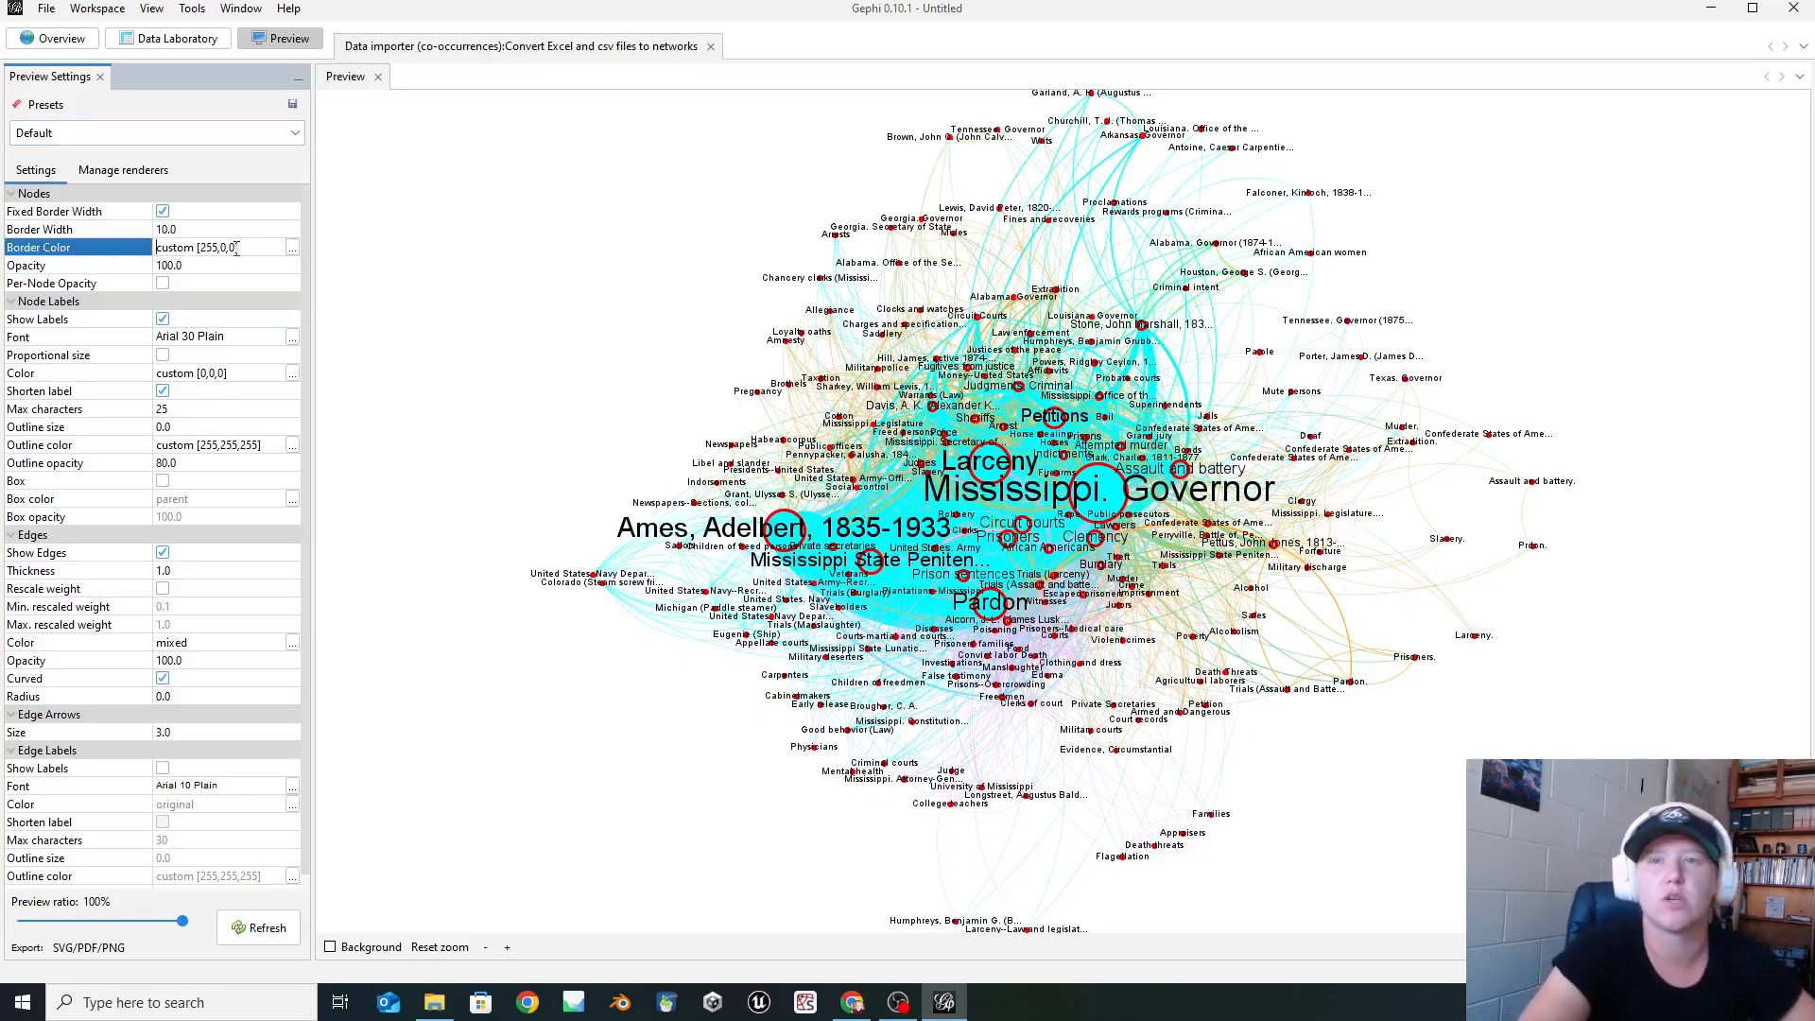
left_click(292, 247)
left_click(660, 513)
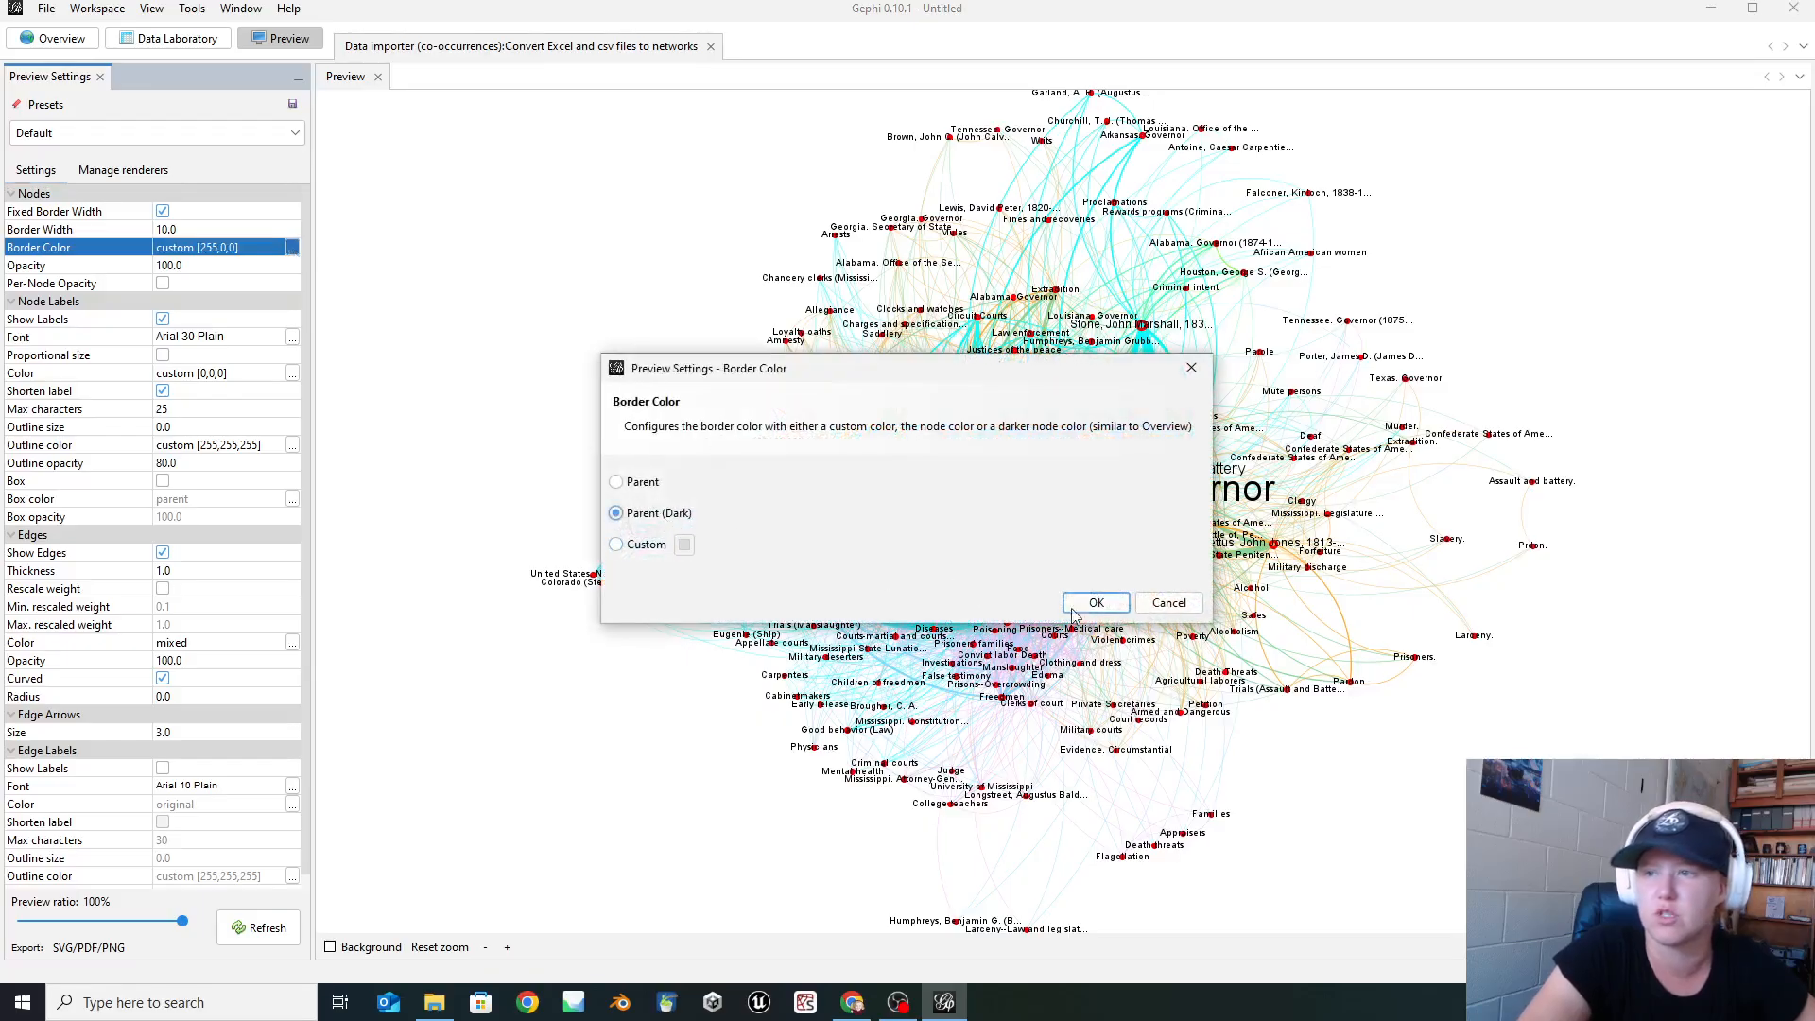
left_click(1097, 603)
left_click(260, 931)
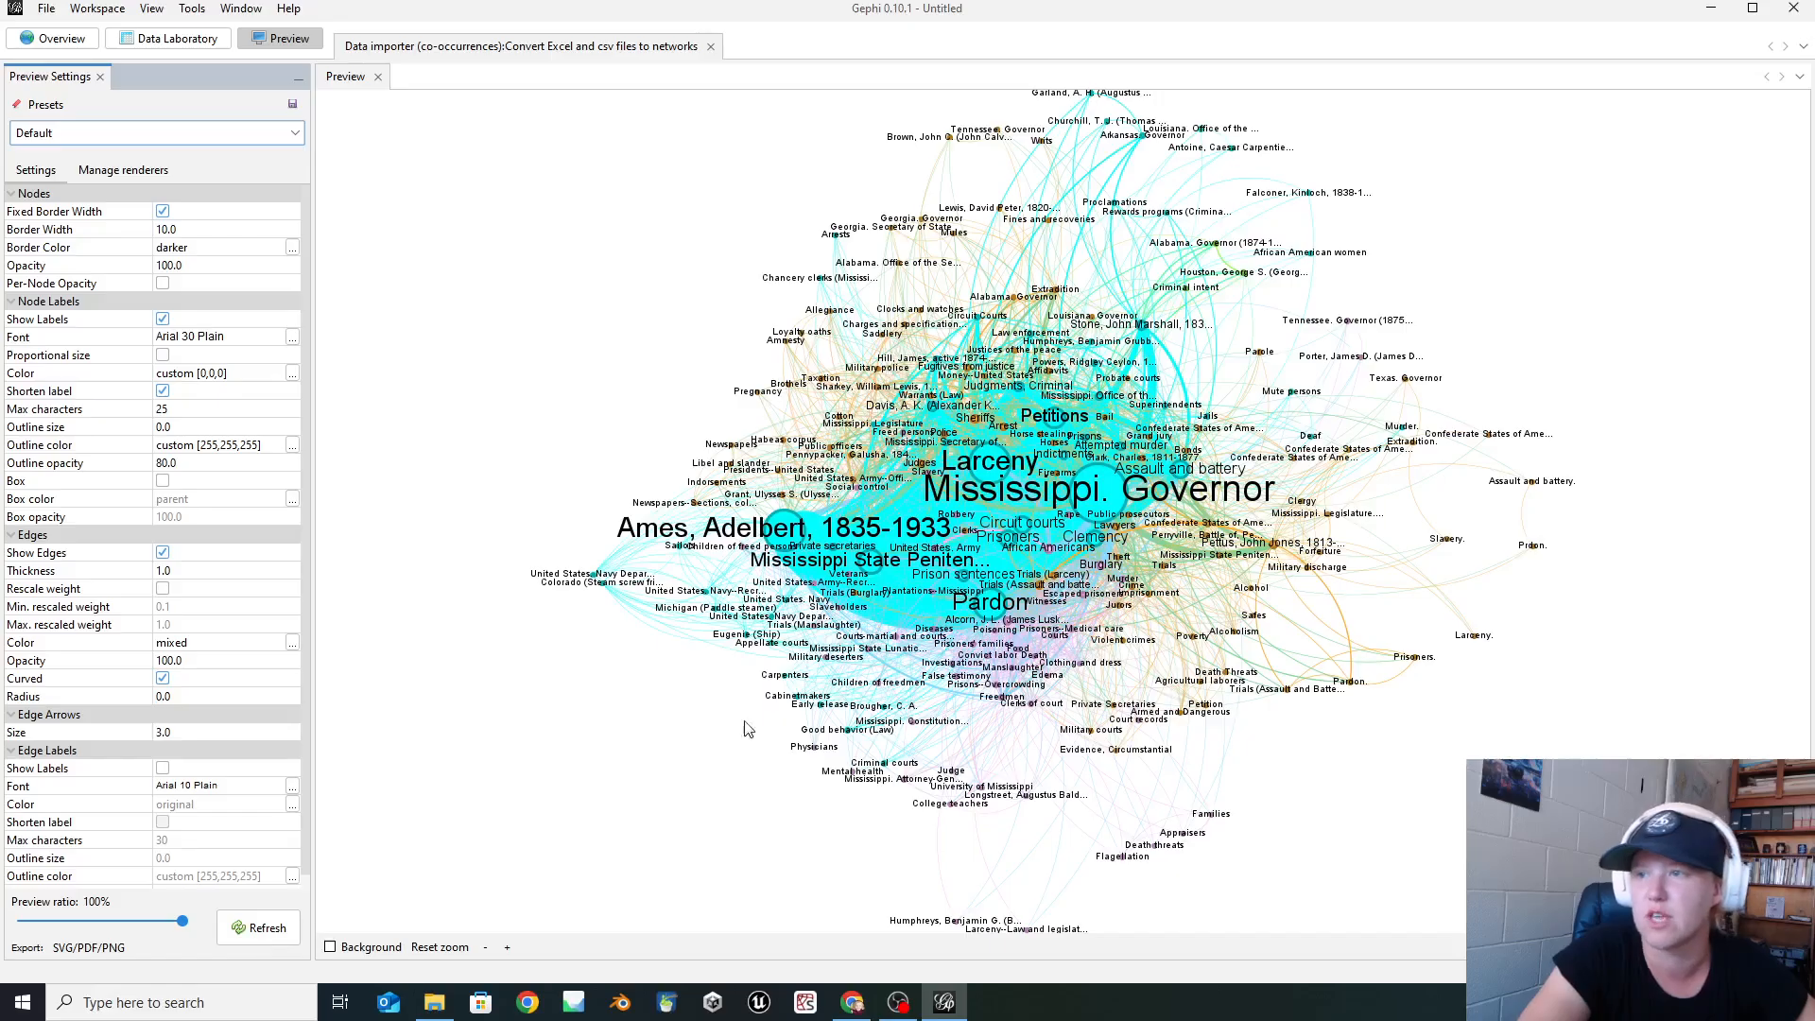
- Try a node opacity of 50 and refresh the preview
left_click(165, 266)
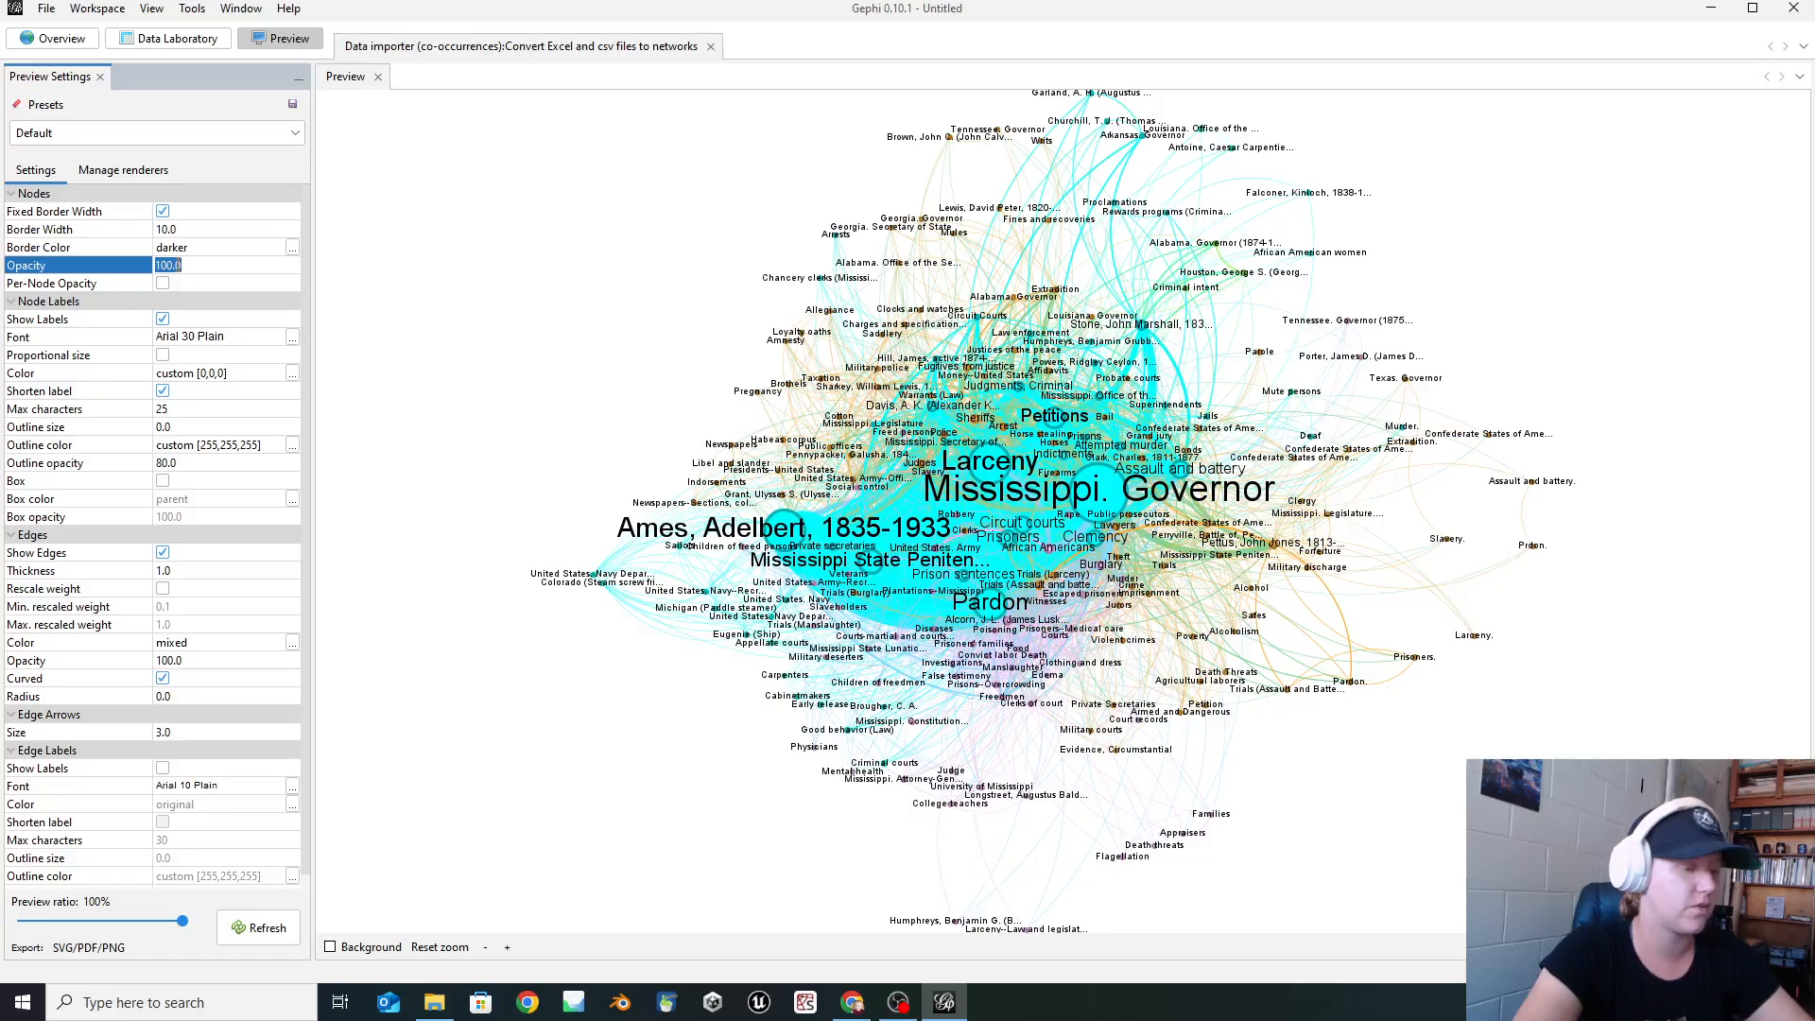
type("50")
left_click(268, 930)
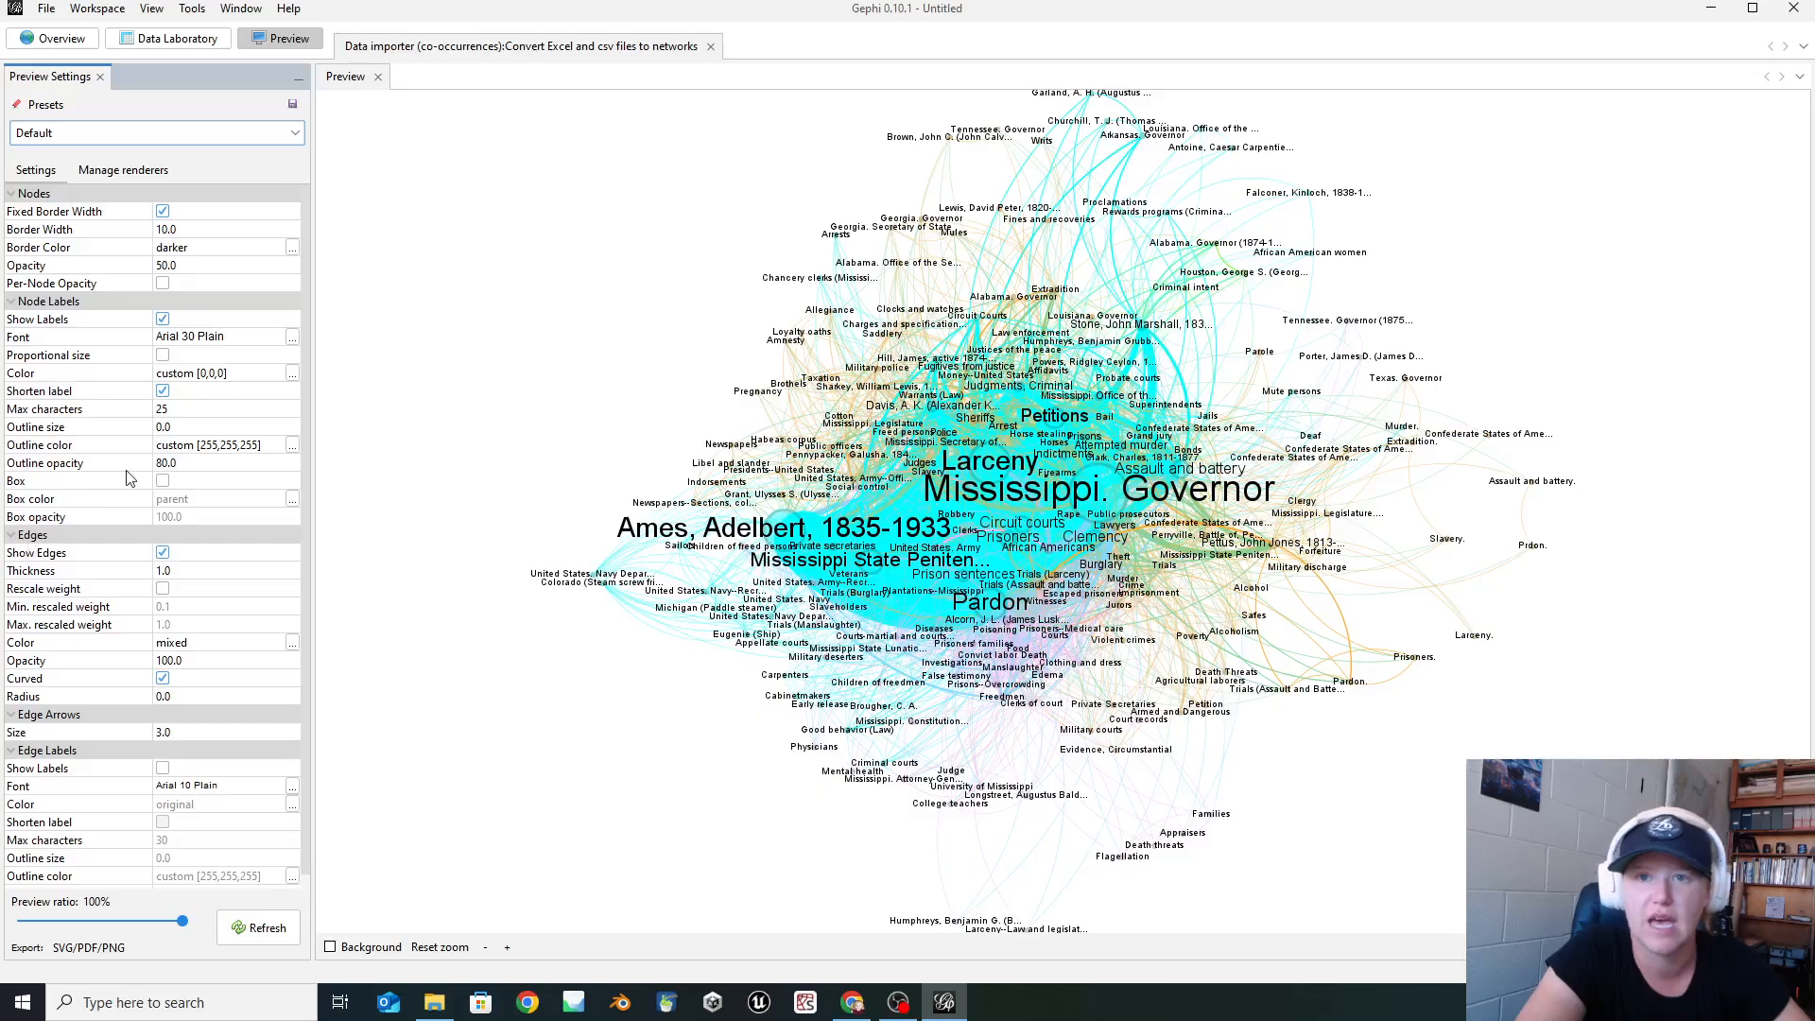
- Try an edge opacity of 50 and refresh the preview
left_click(175, 465)
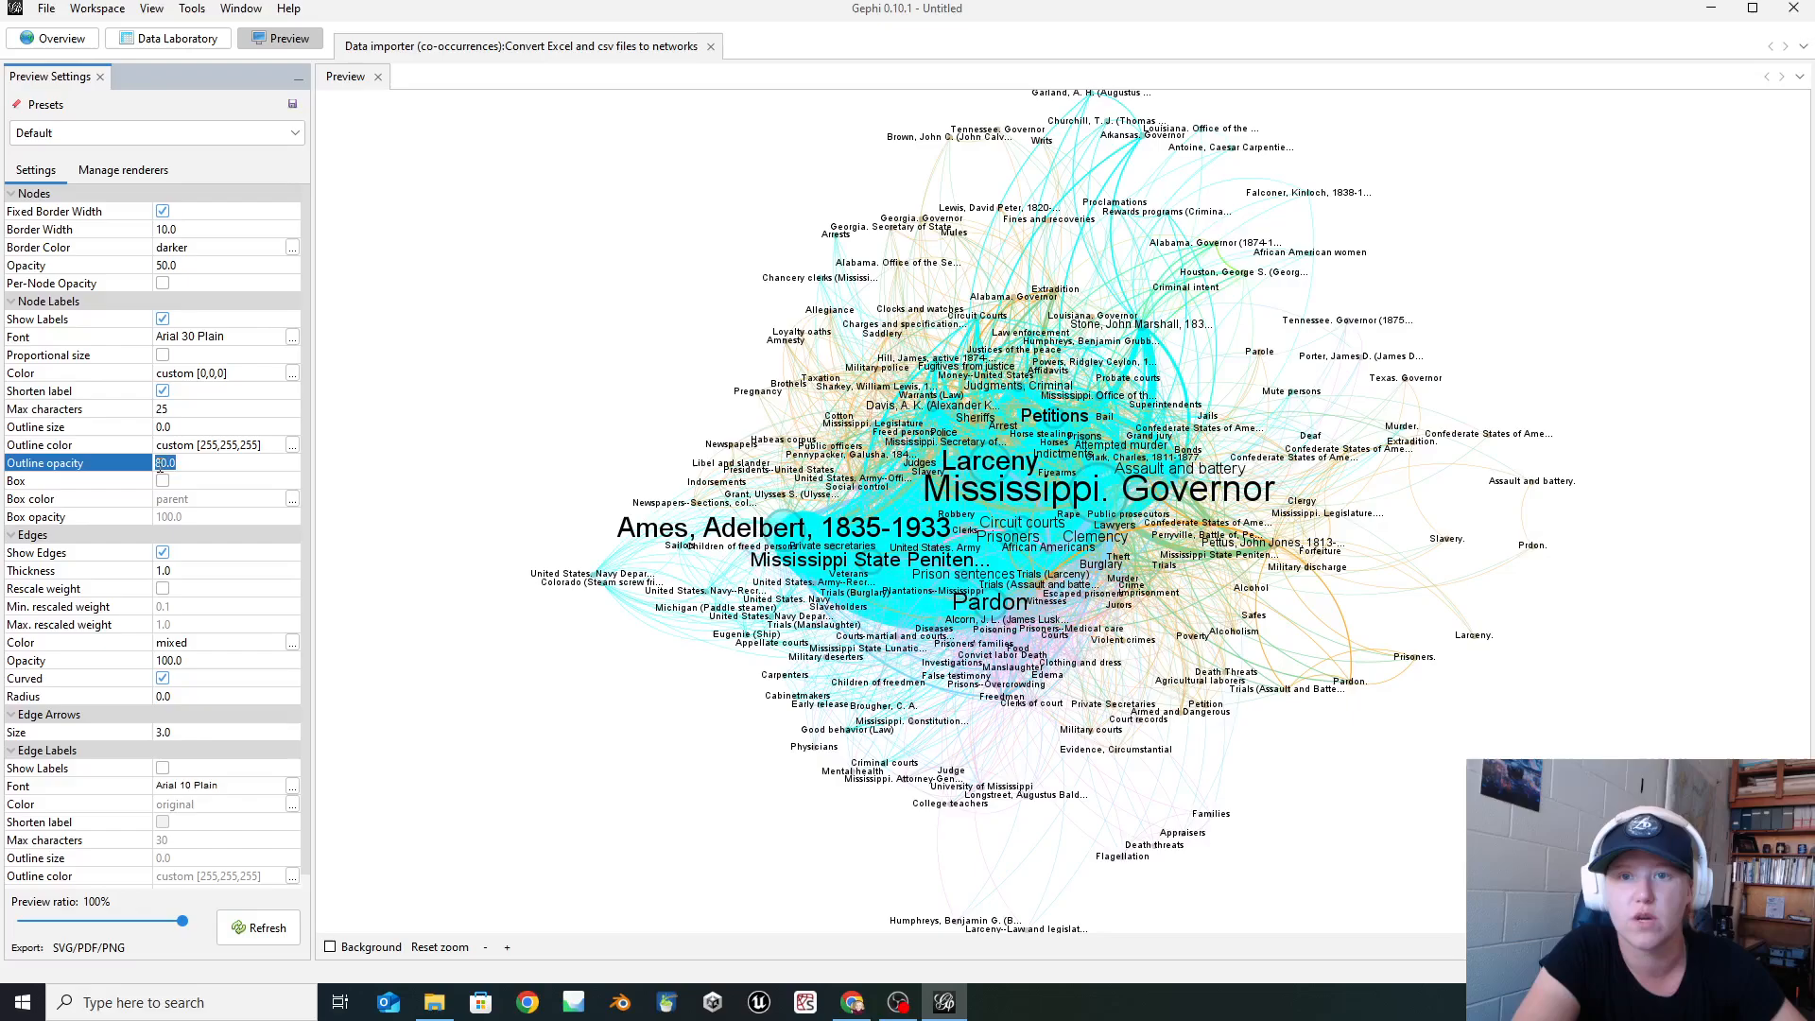
left_click(163, 677)
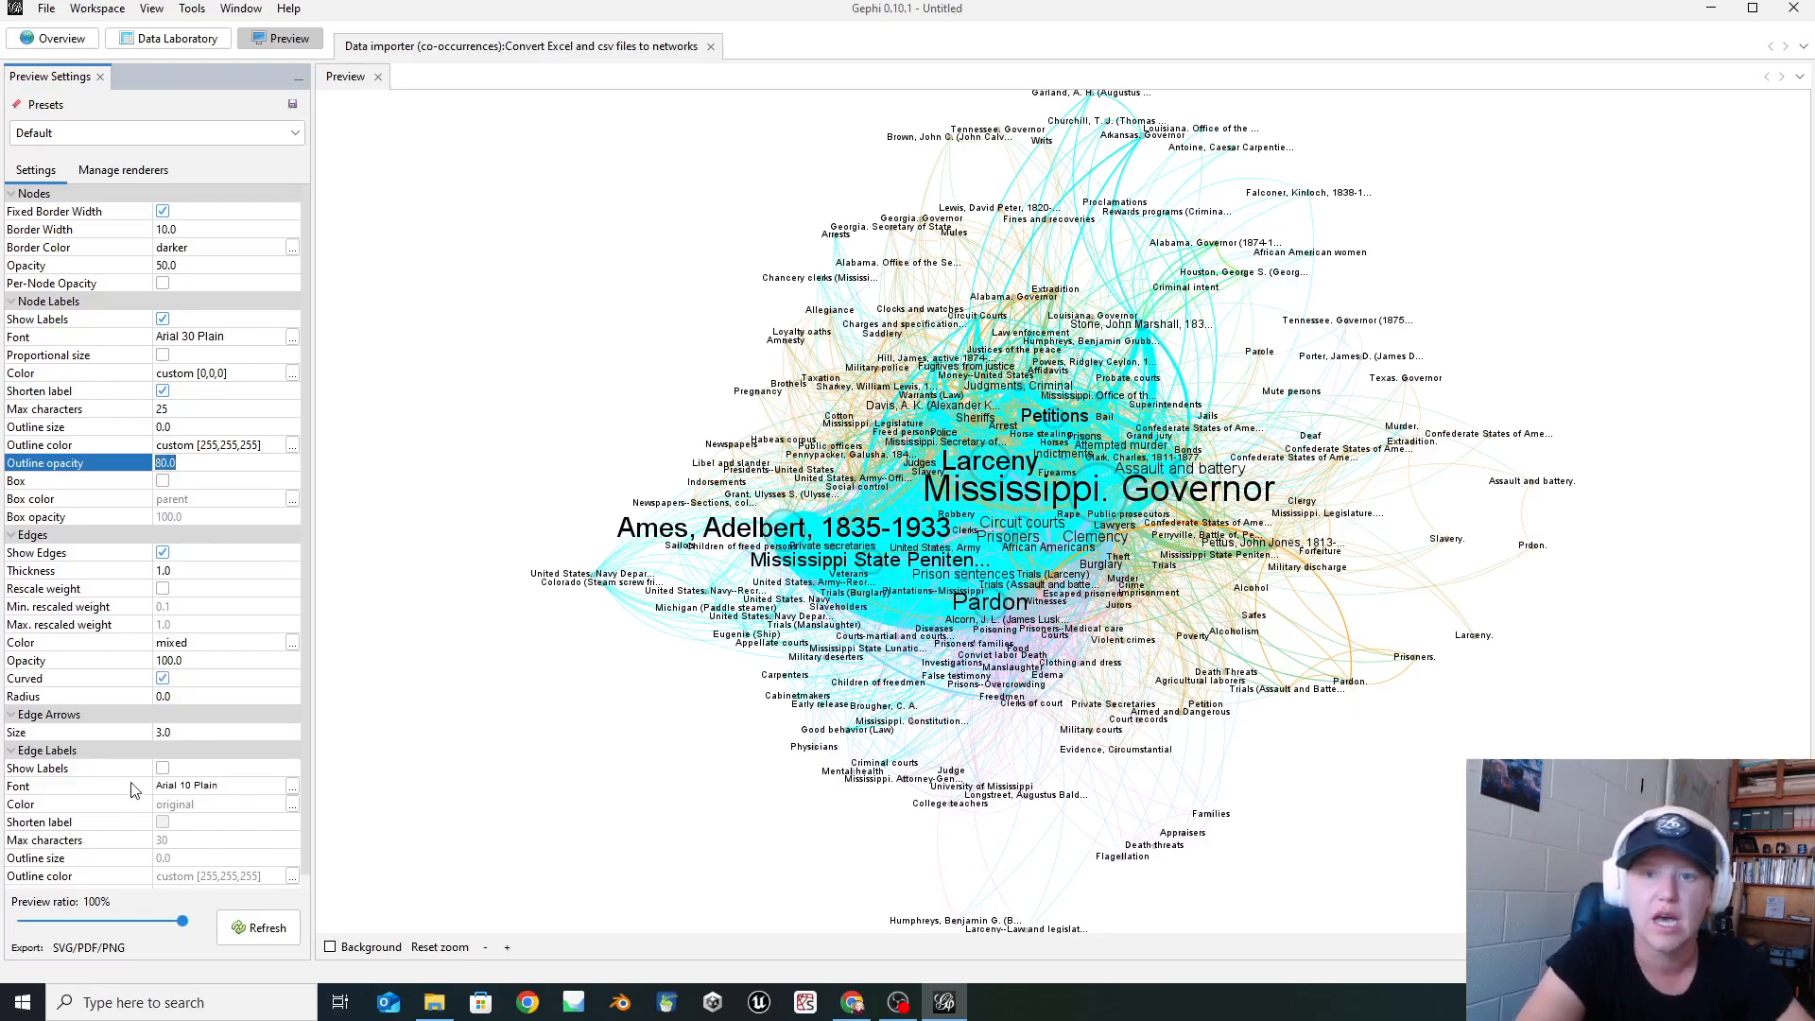
left_click(190, 659)
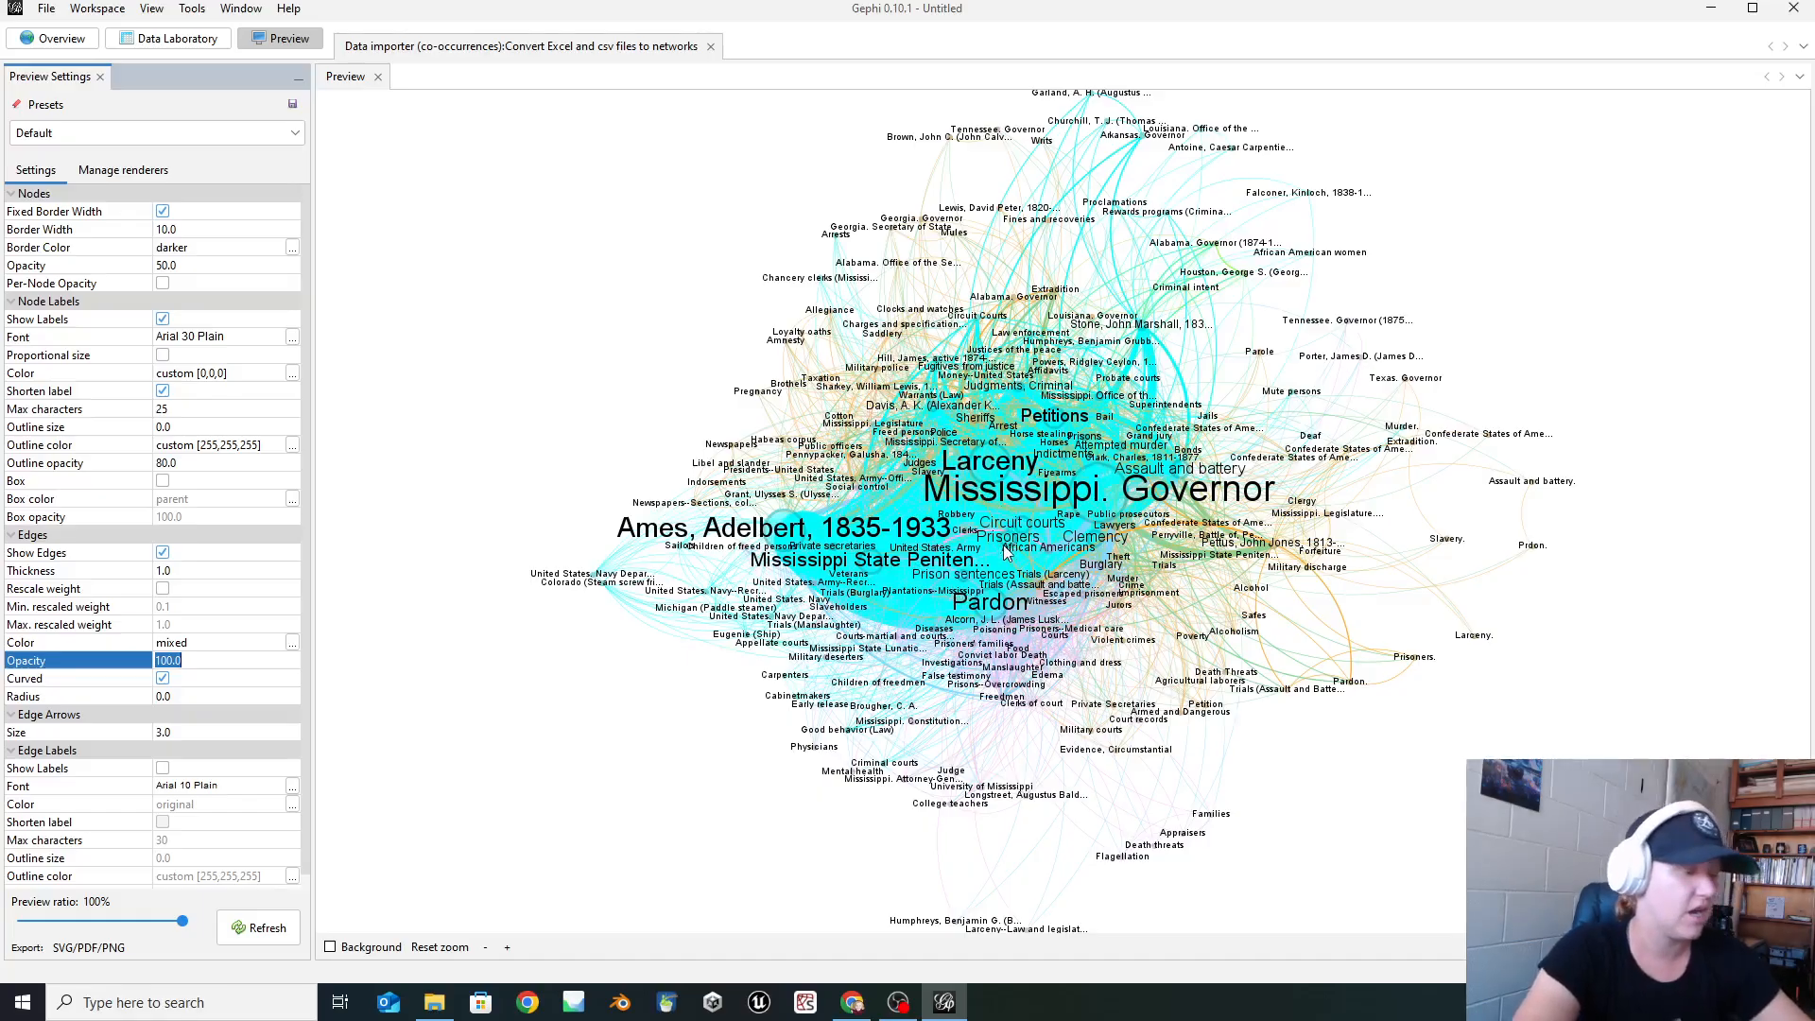
type("50")
left_click(251, 934)
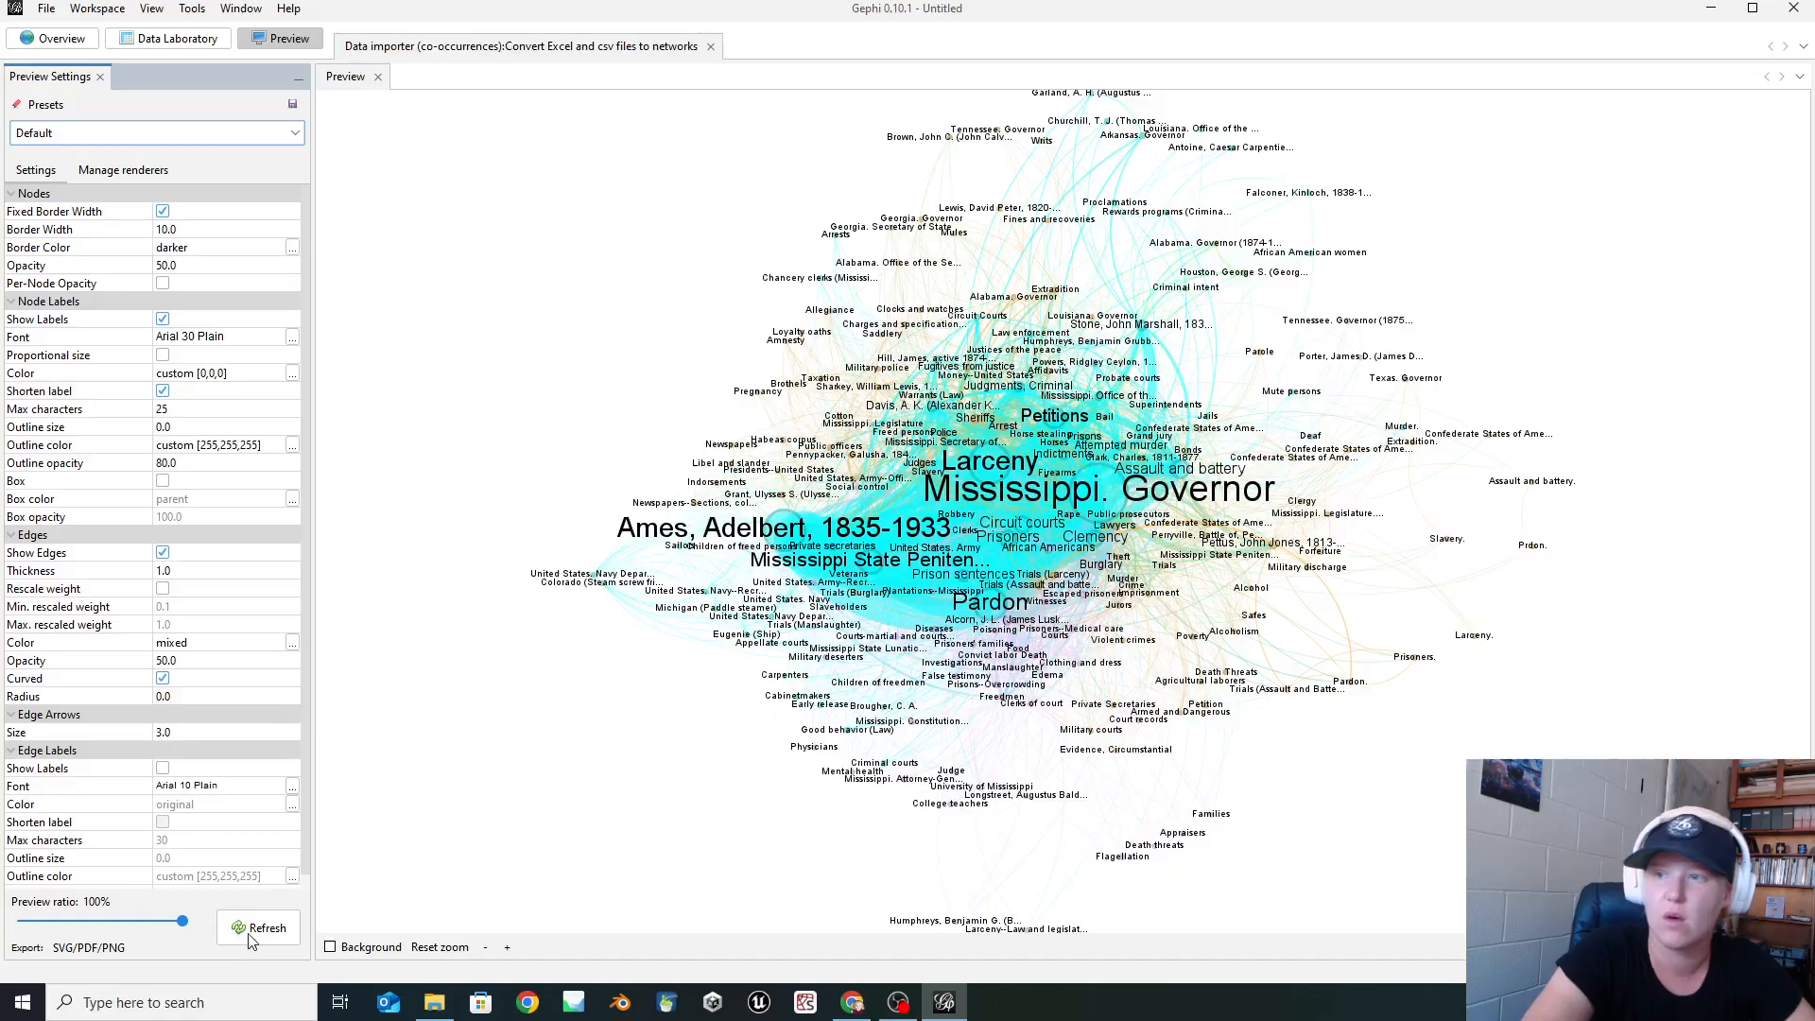
- Try hiding the node circles with a node opacity of 0 and refresh the preview
left_click(178, 266)
type("0")
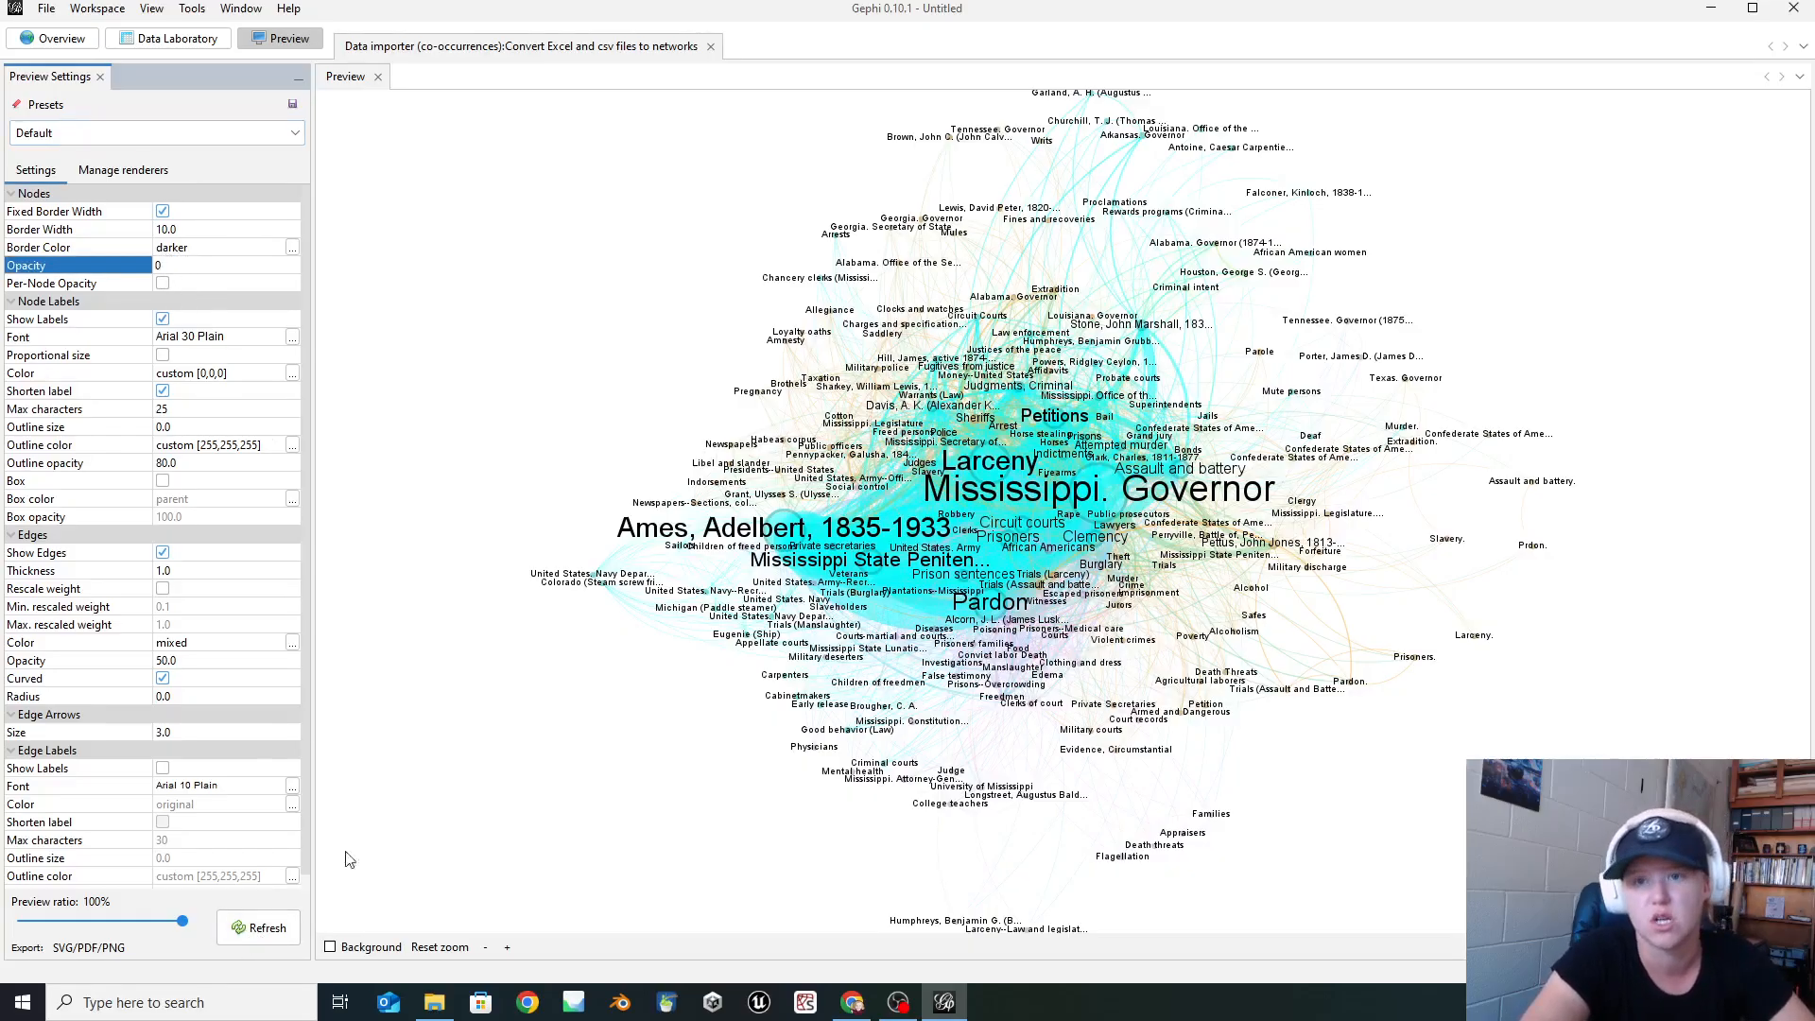
left_click(277, 936)
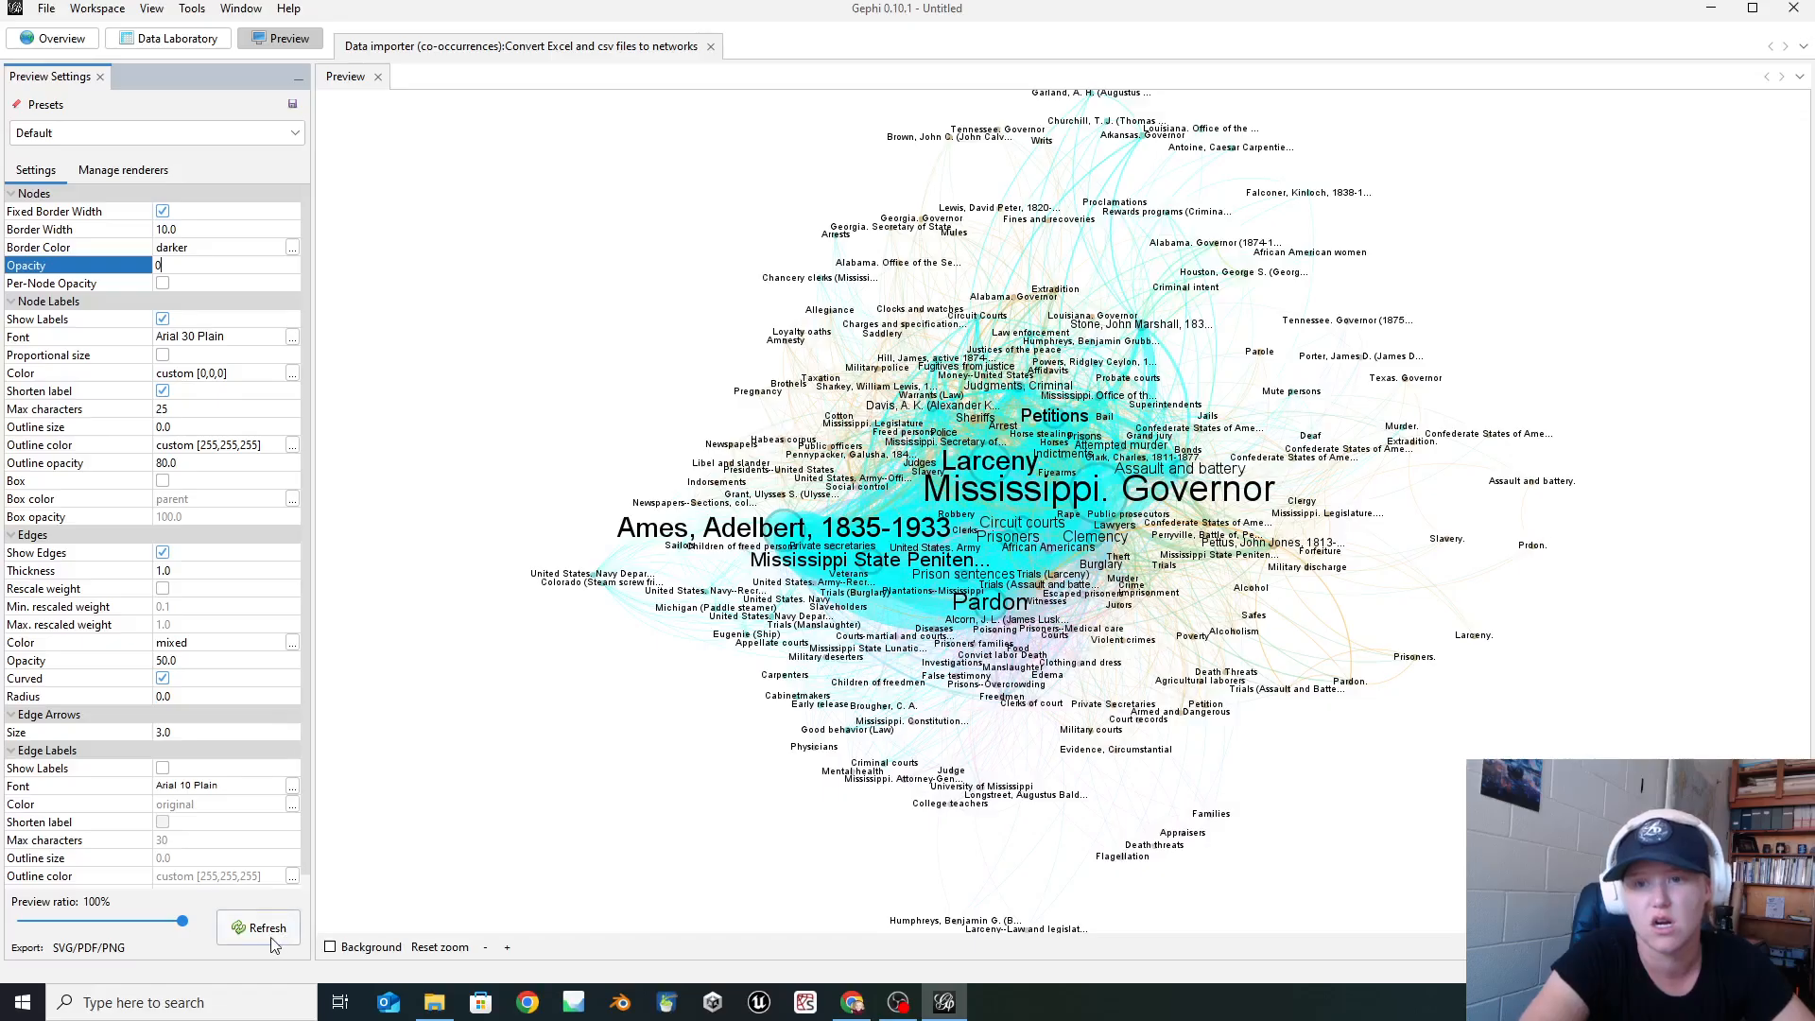
- Try an edge opacity of 20 and refresh the preview
left_click(178, 659)
type("20")
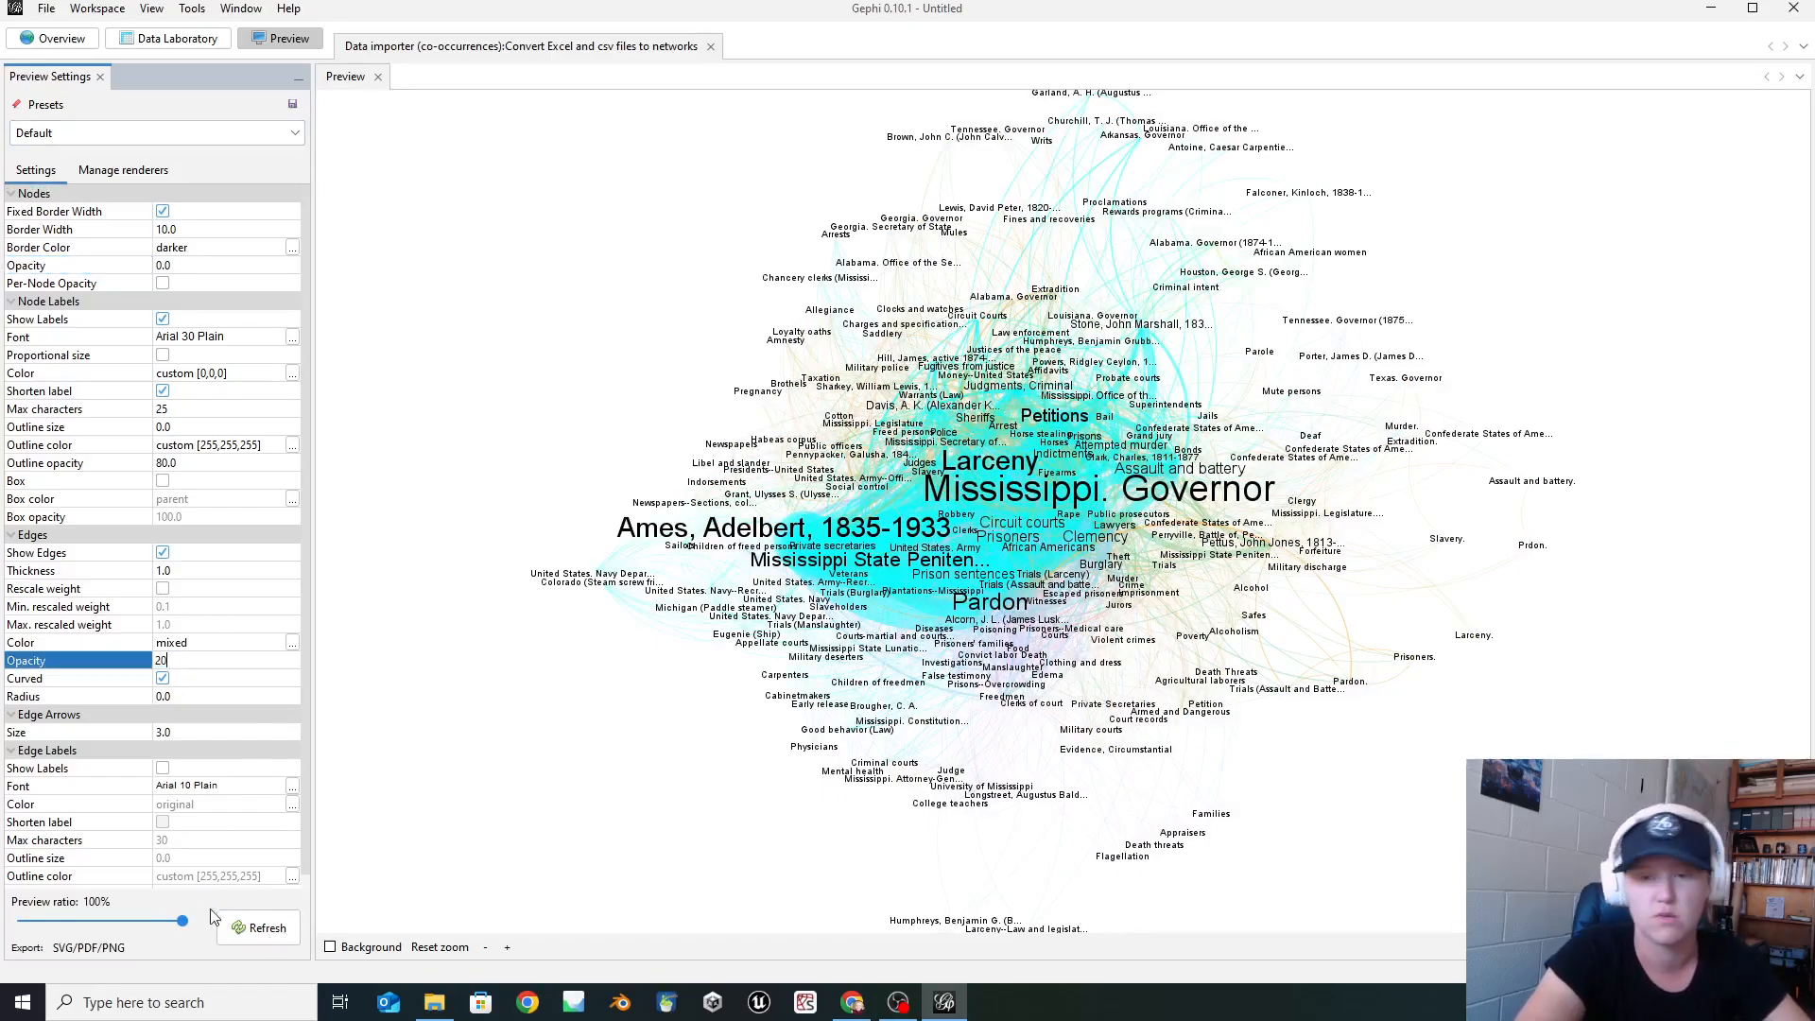
left_click(278, 928)
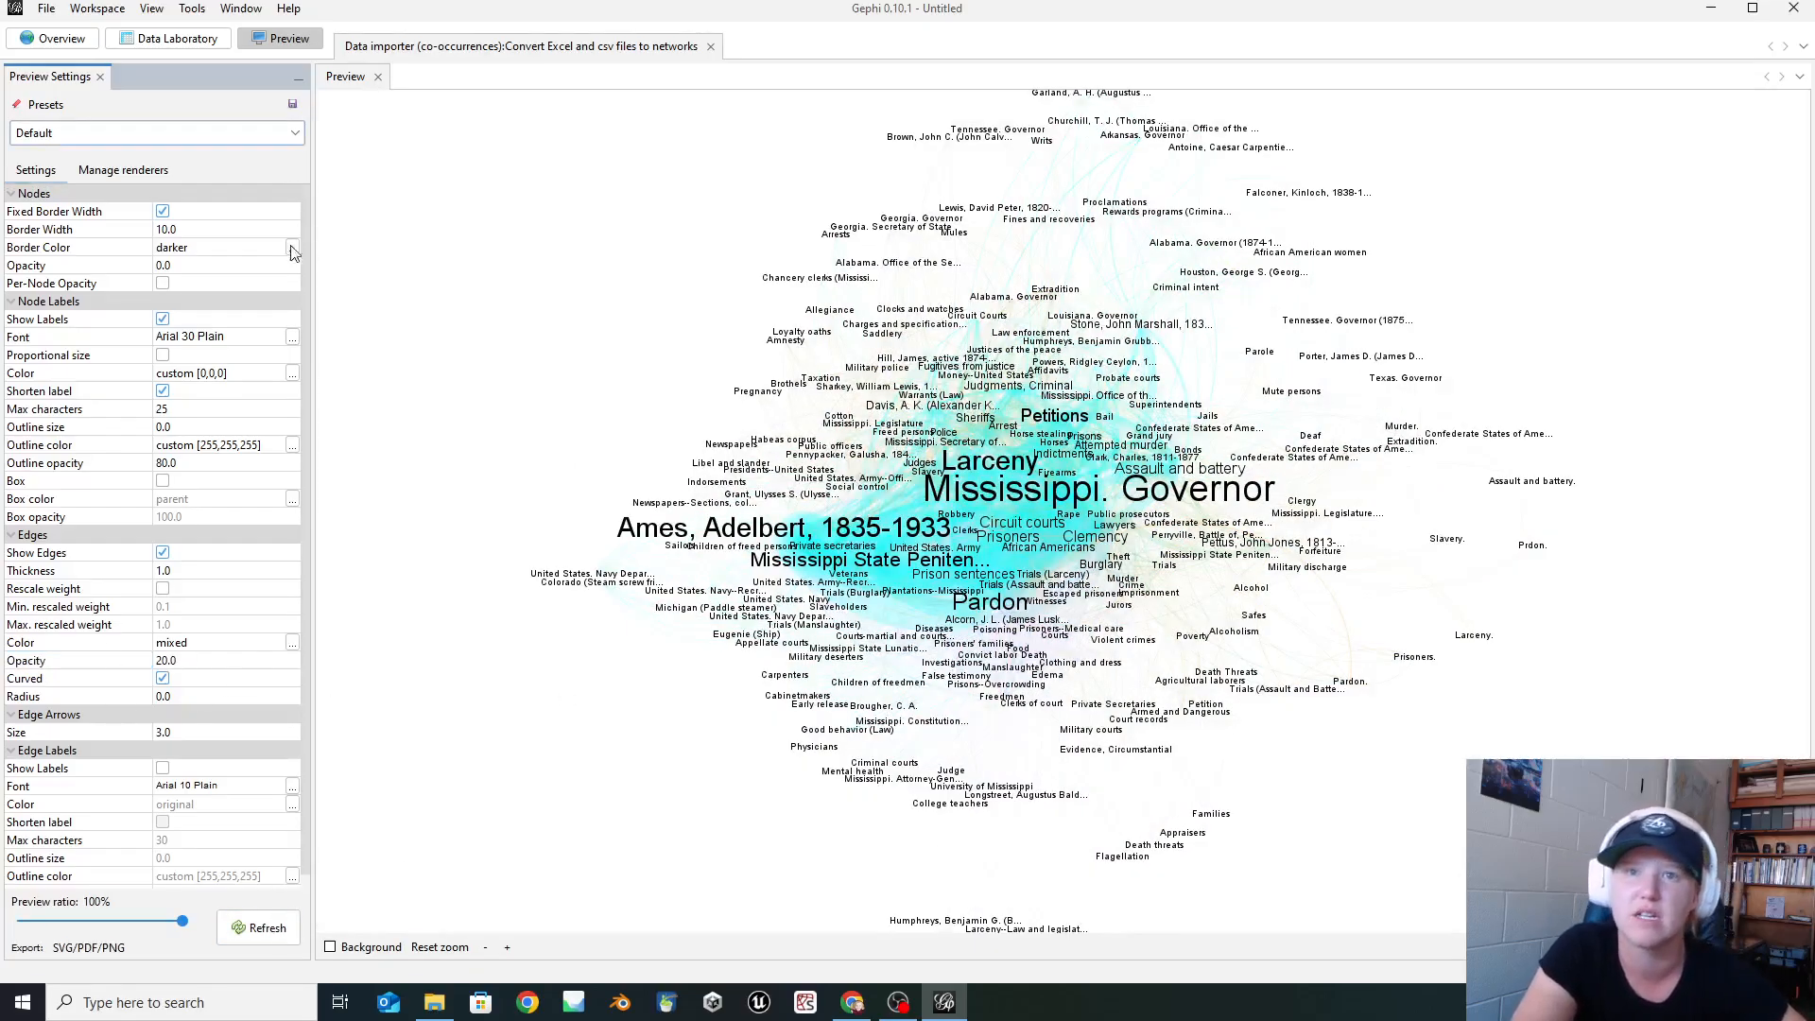
- Set the node opacity to 100 and refresh the preview
left_click(179, 267)
type("1")
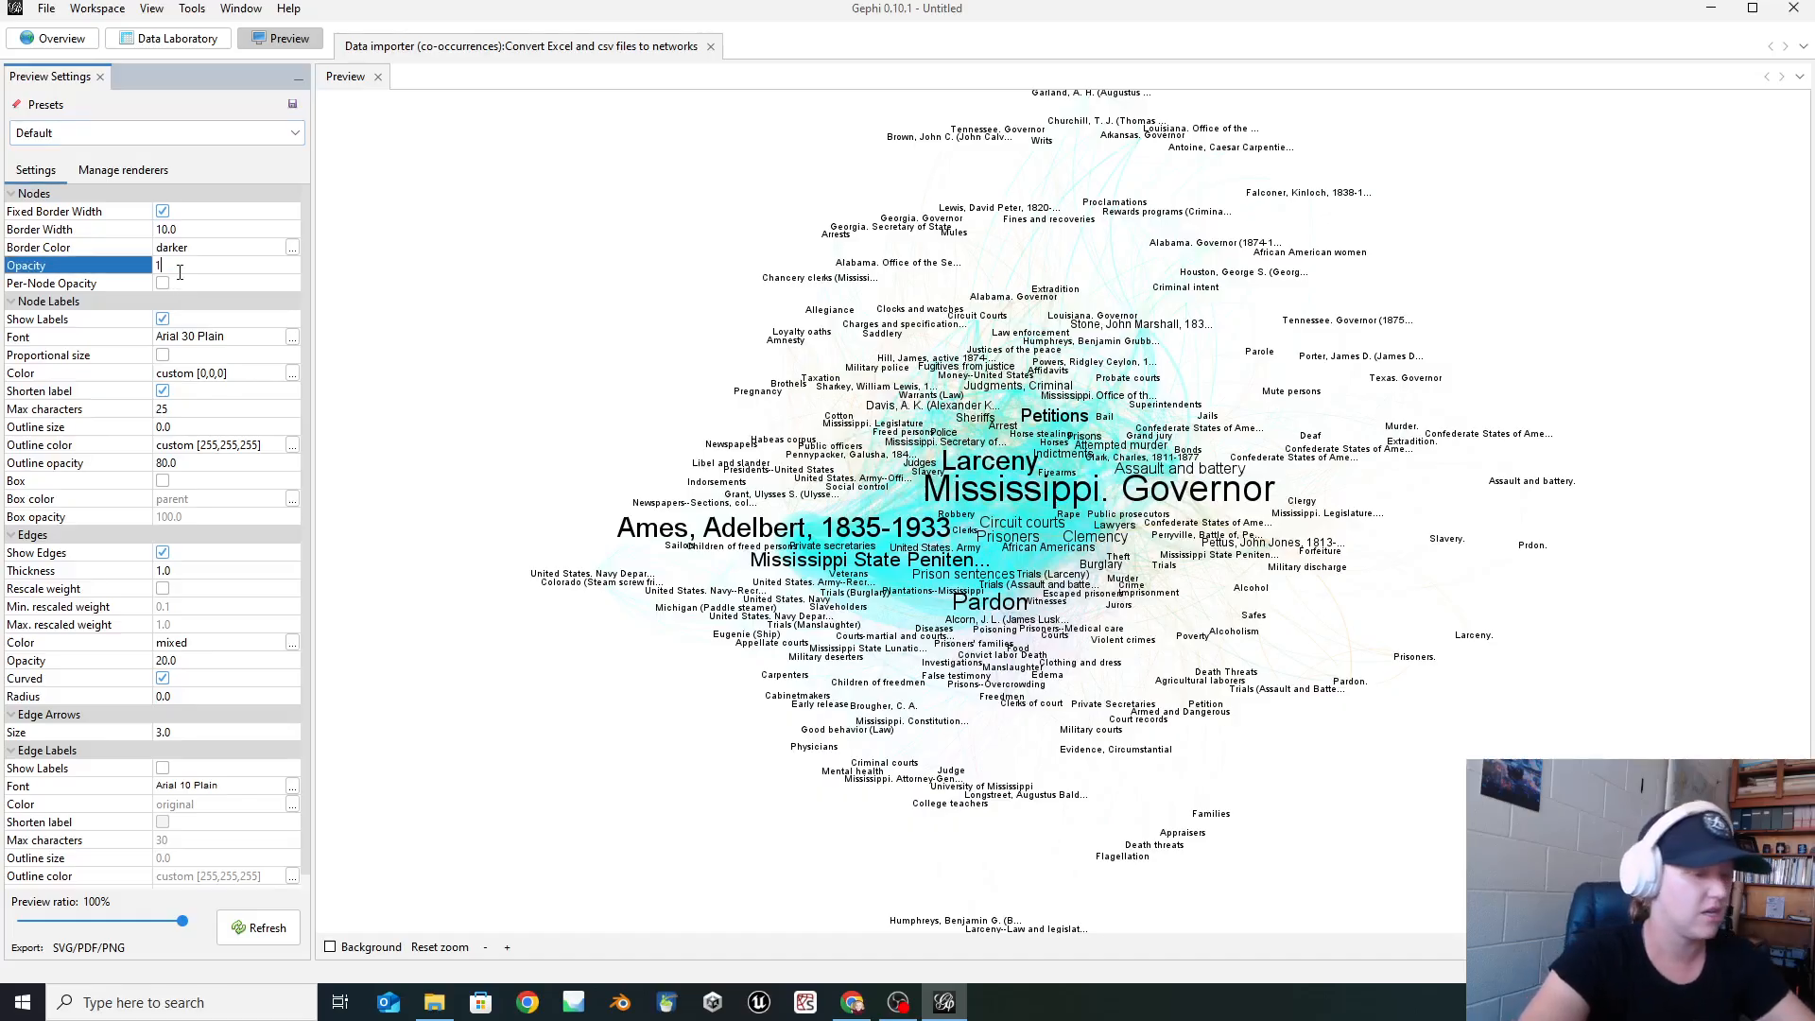
type("00")
left_click(261, 924)
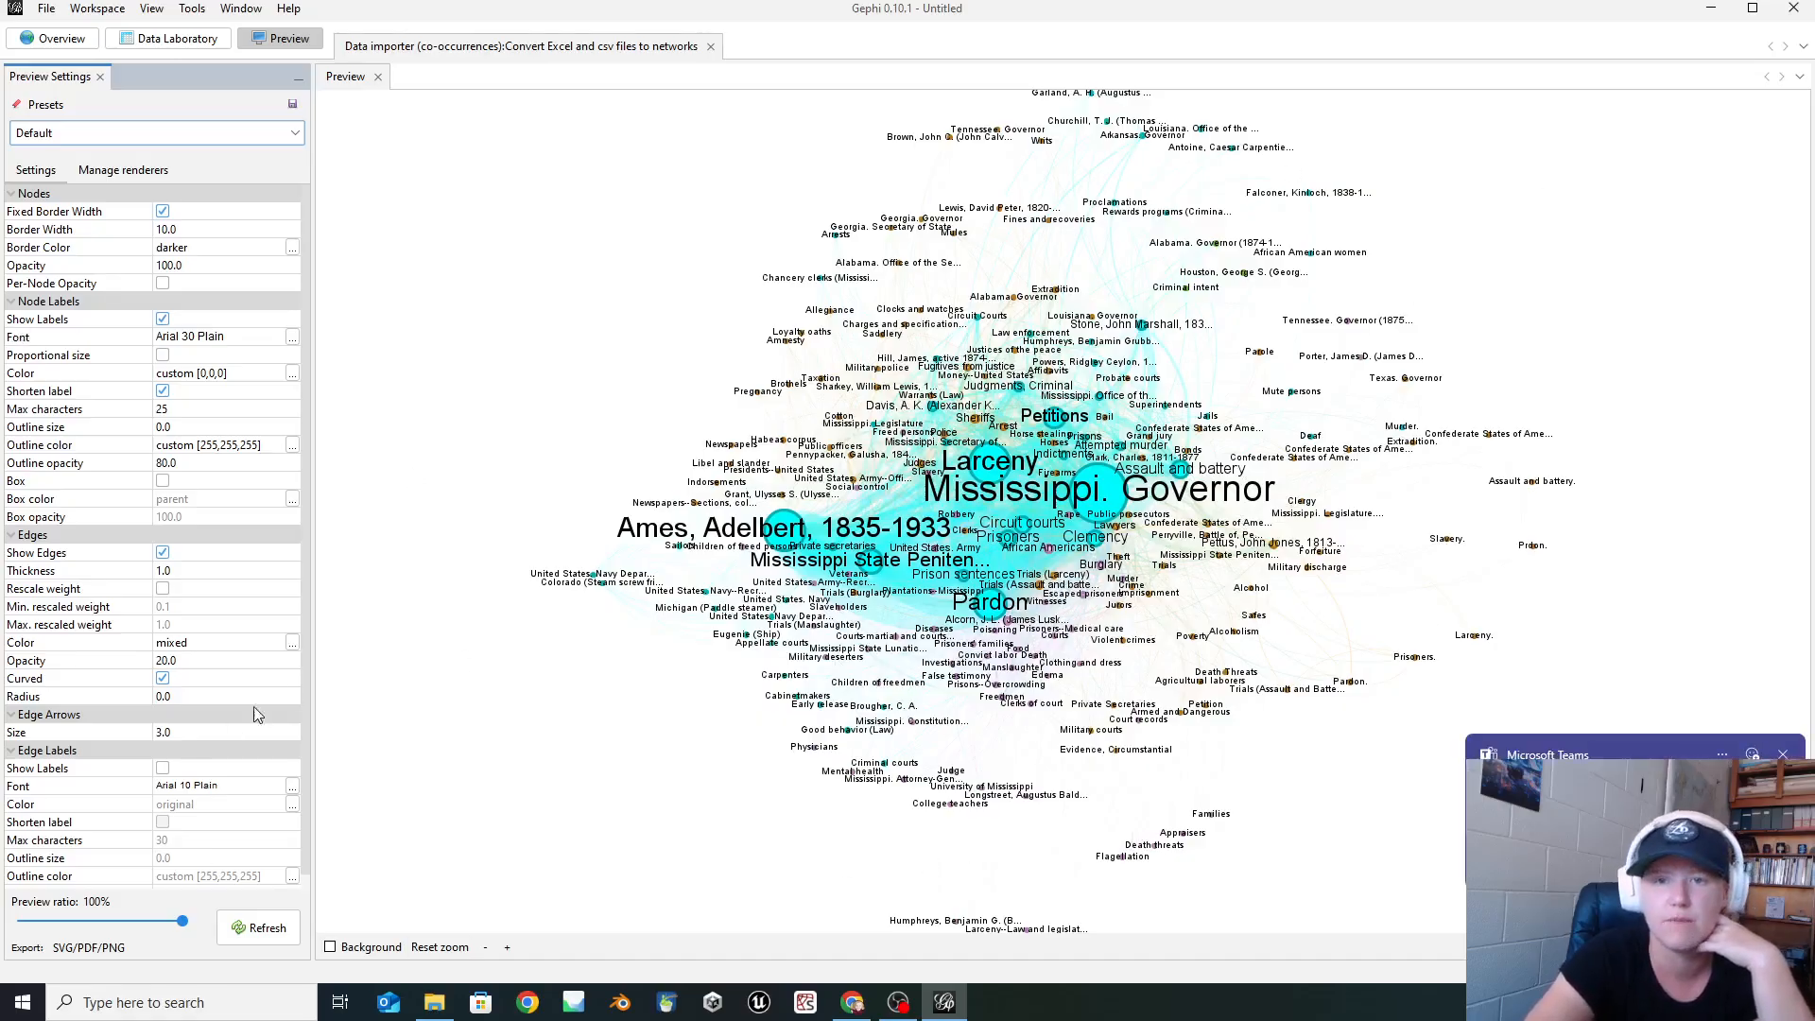
- Set the edge opacity to 30 and refresh the preview
left_click(177, 662)
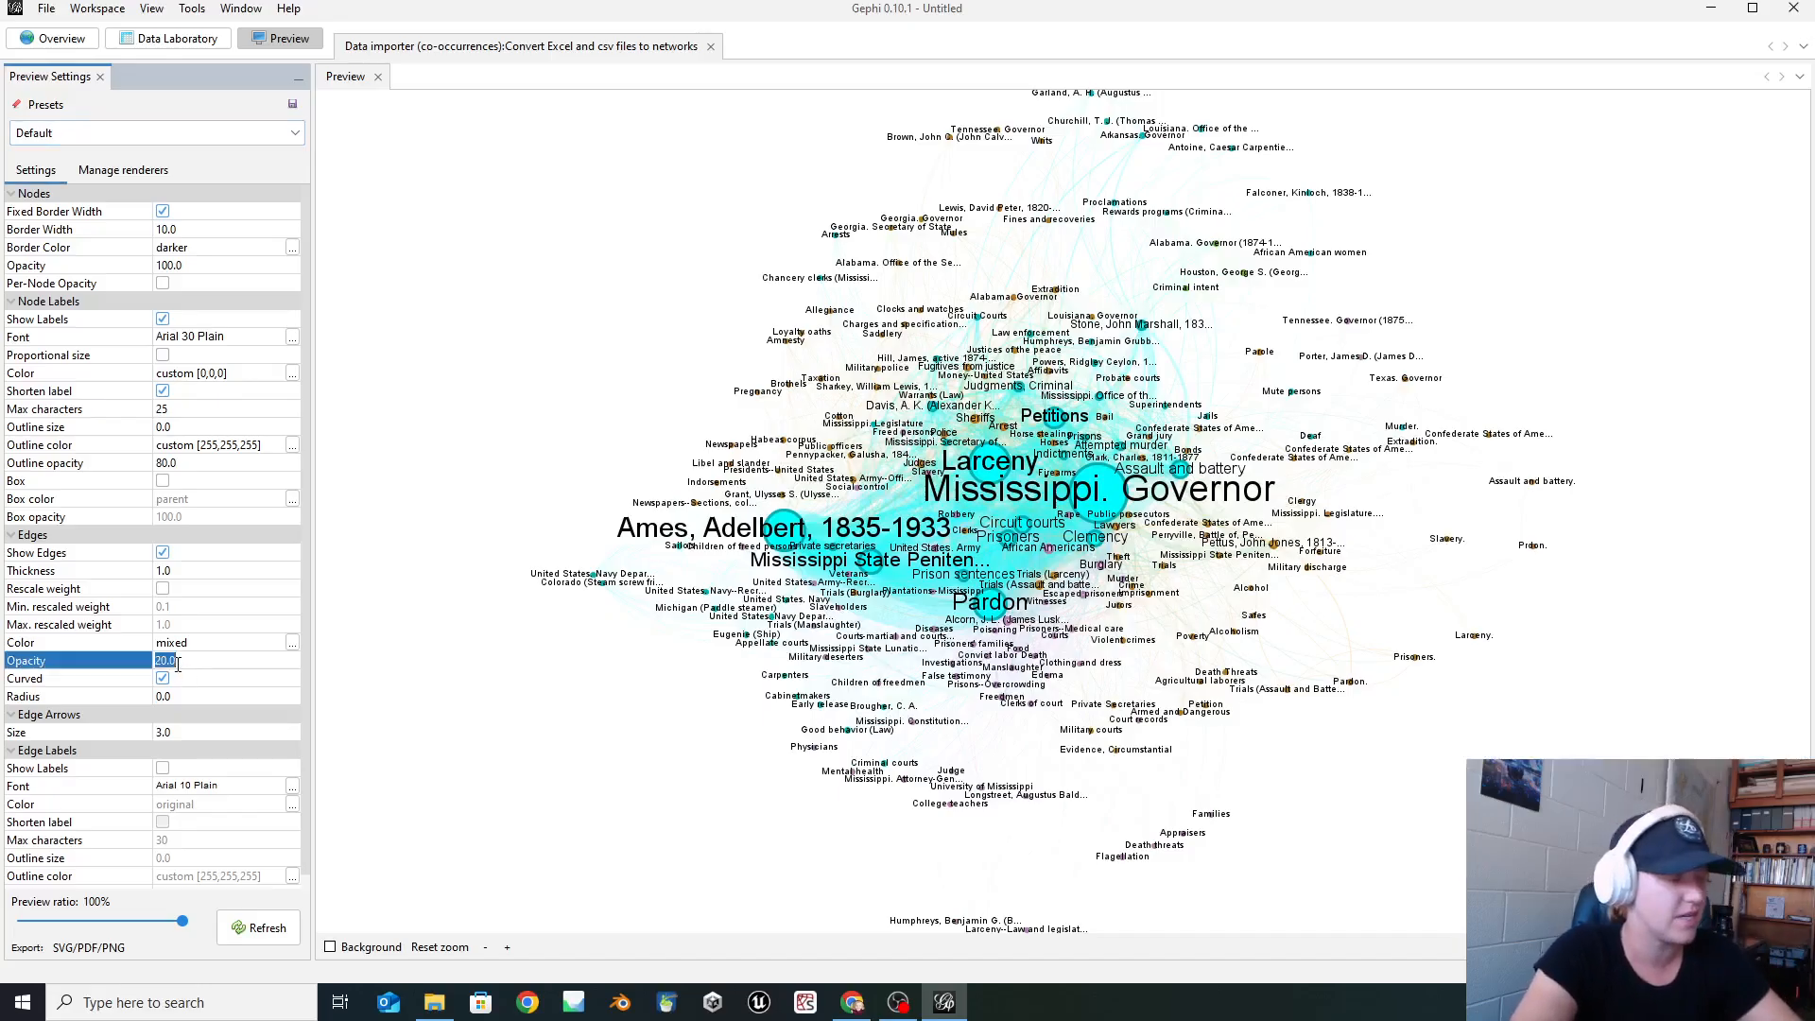
type("30")
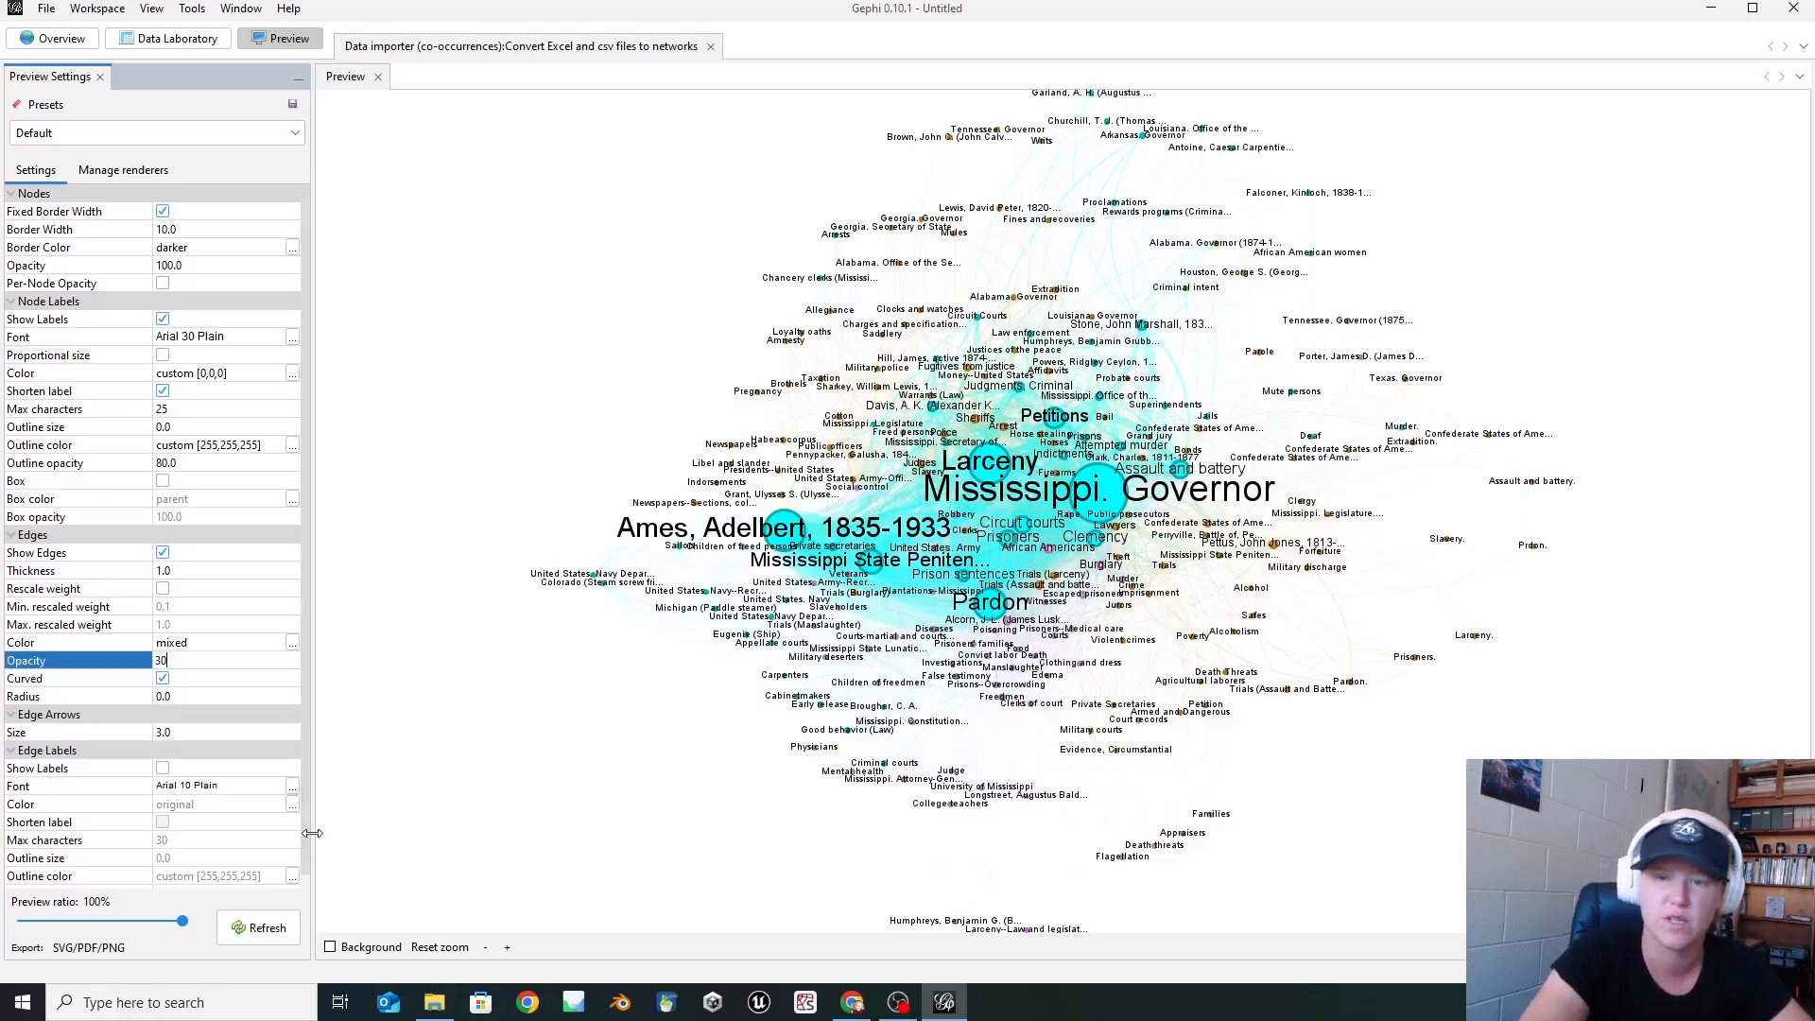
left_click(255, 929)
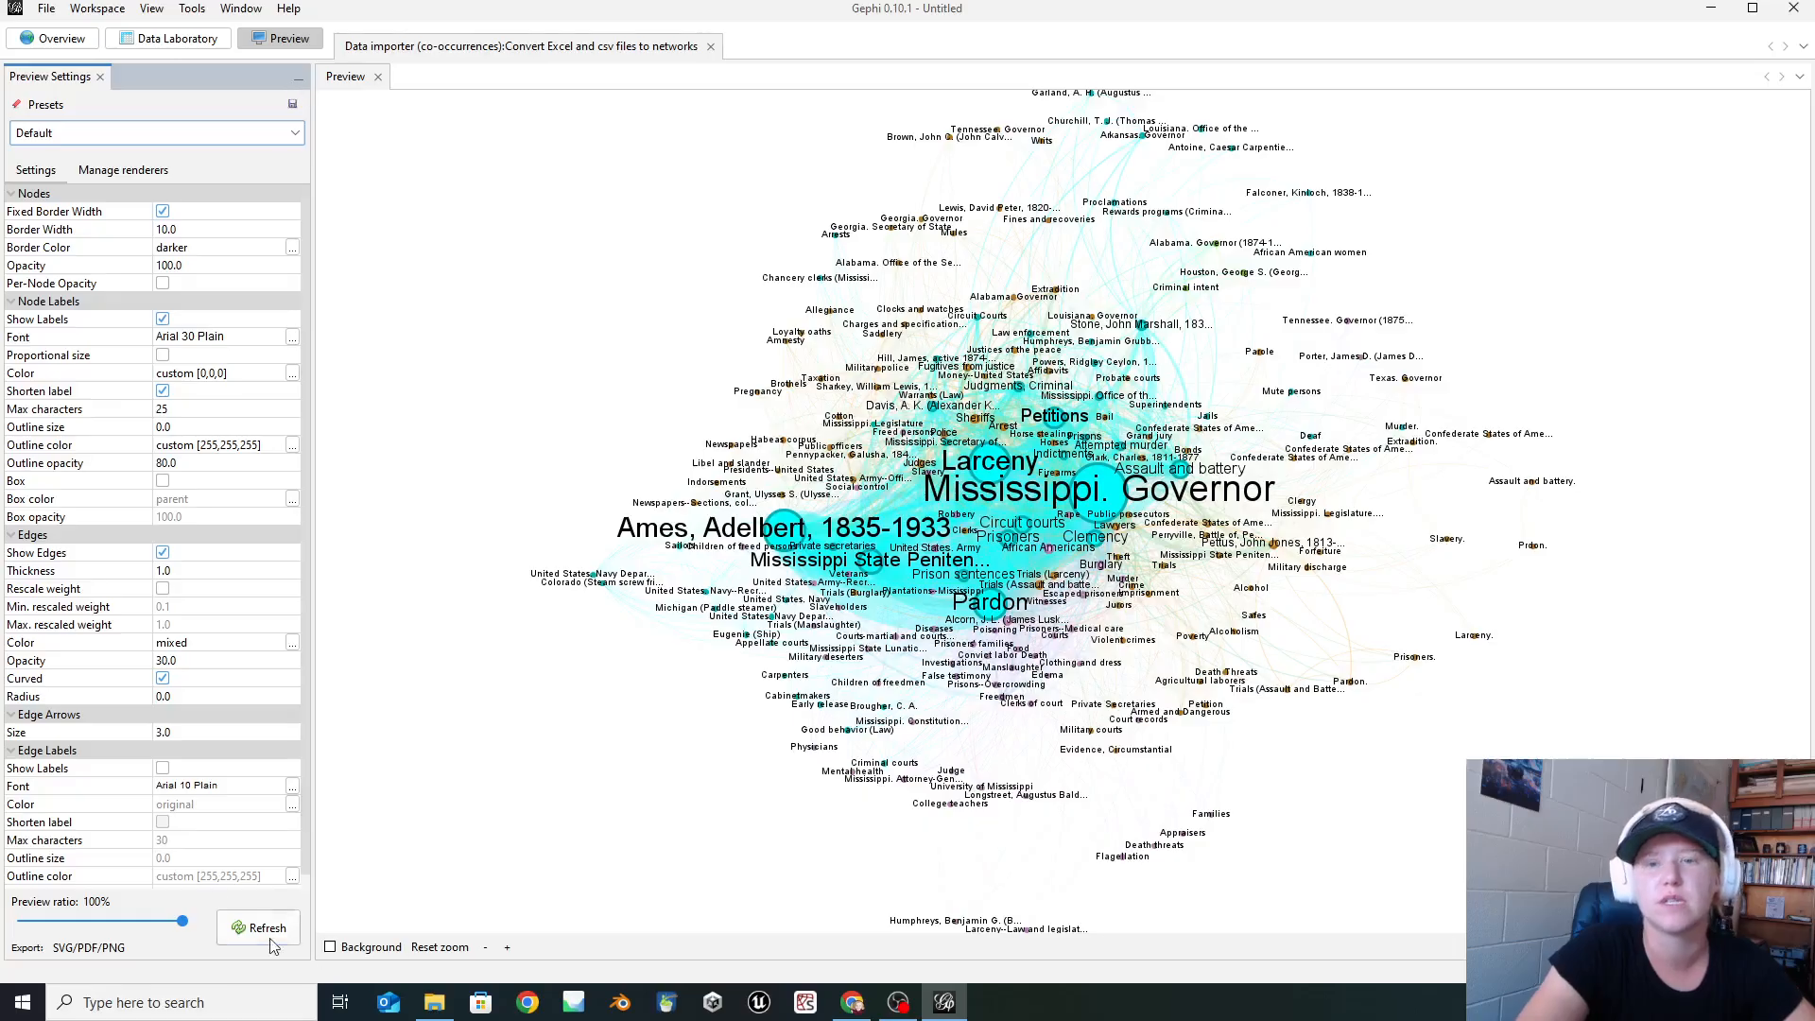
scroll(210, 633, "down", 1)
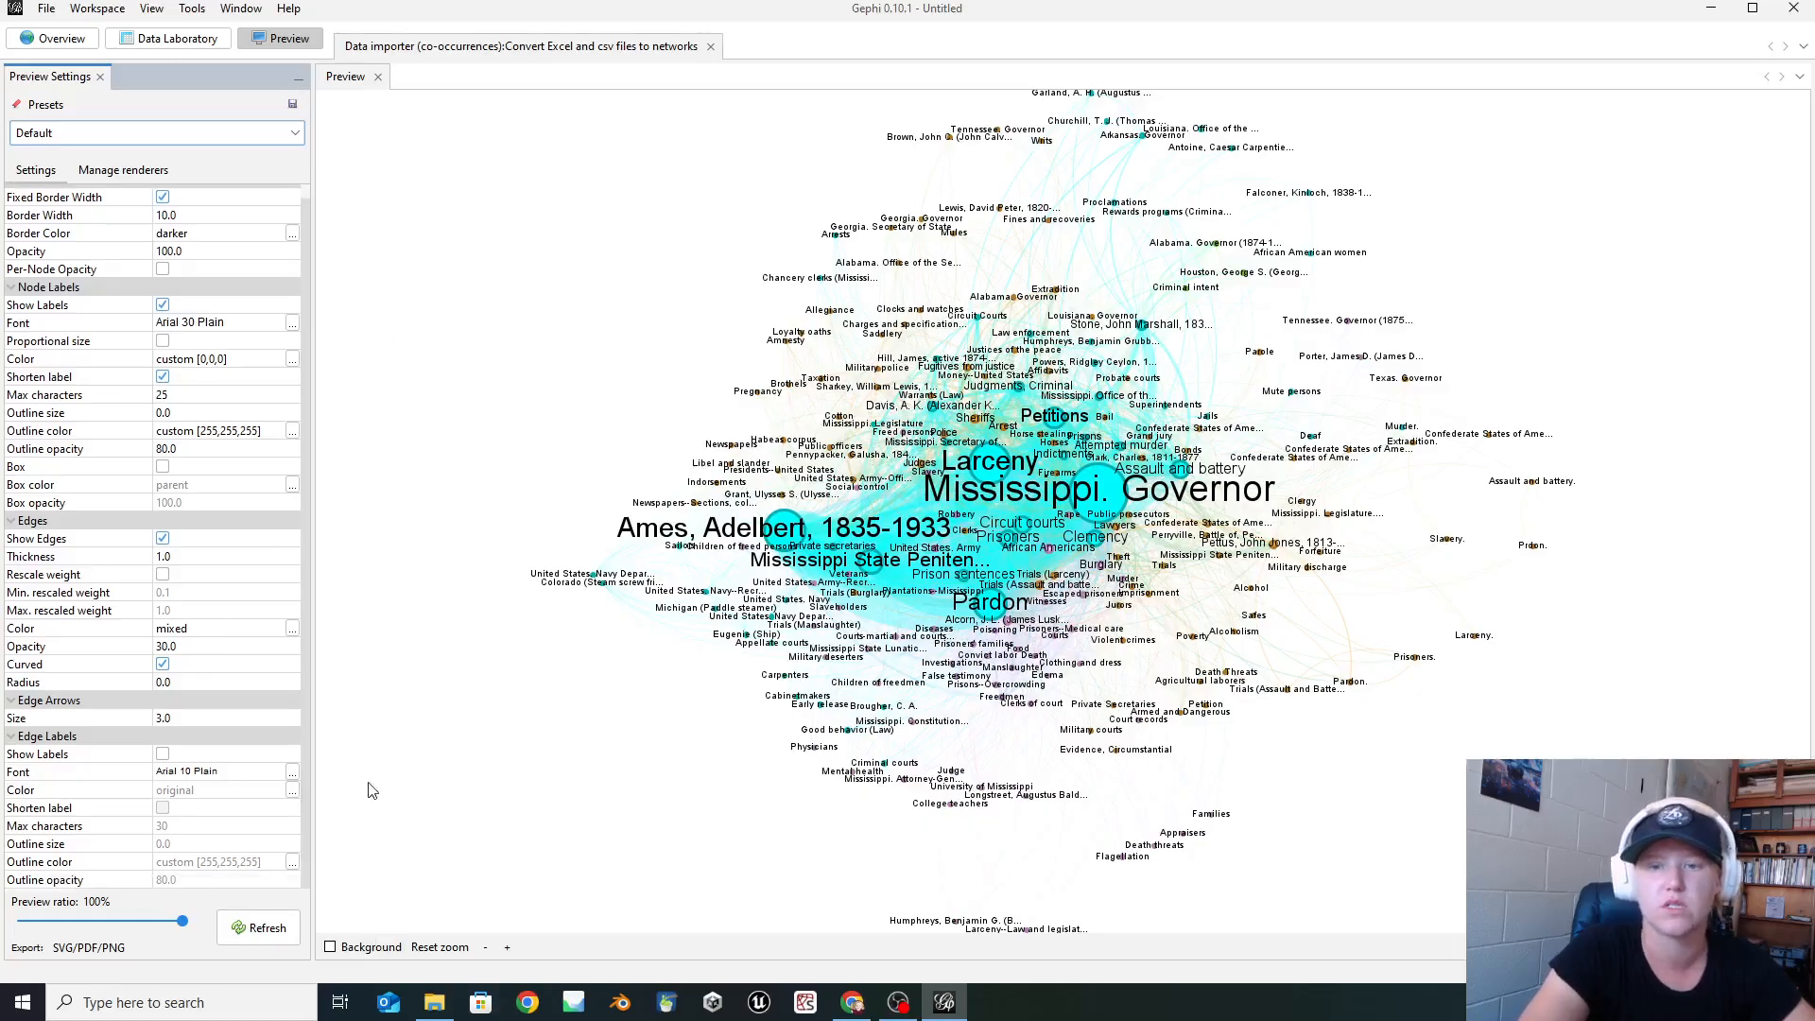
- Start an SVG/PDF/PNG export of the network and set the file type to PNG
left_click(44, 10)
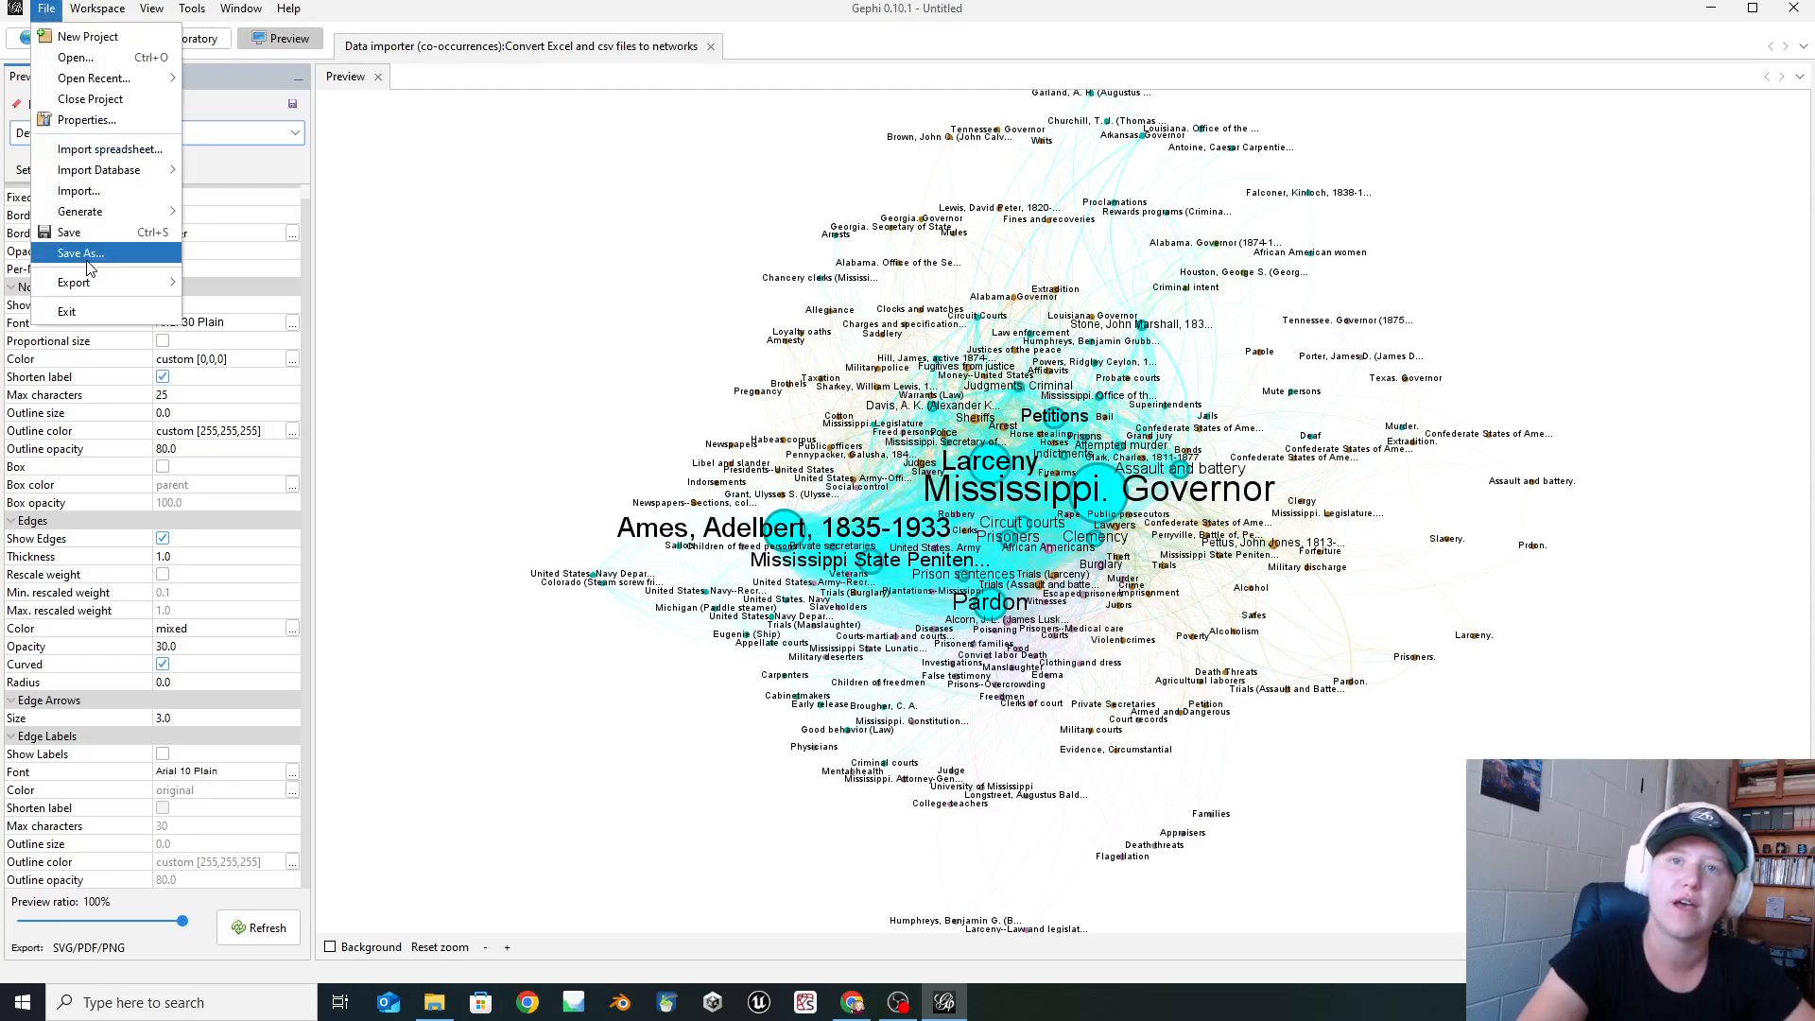
mouse_move(108, 288)
left_click(251, 302)
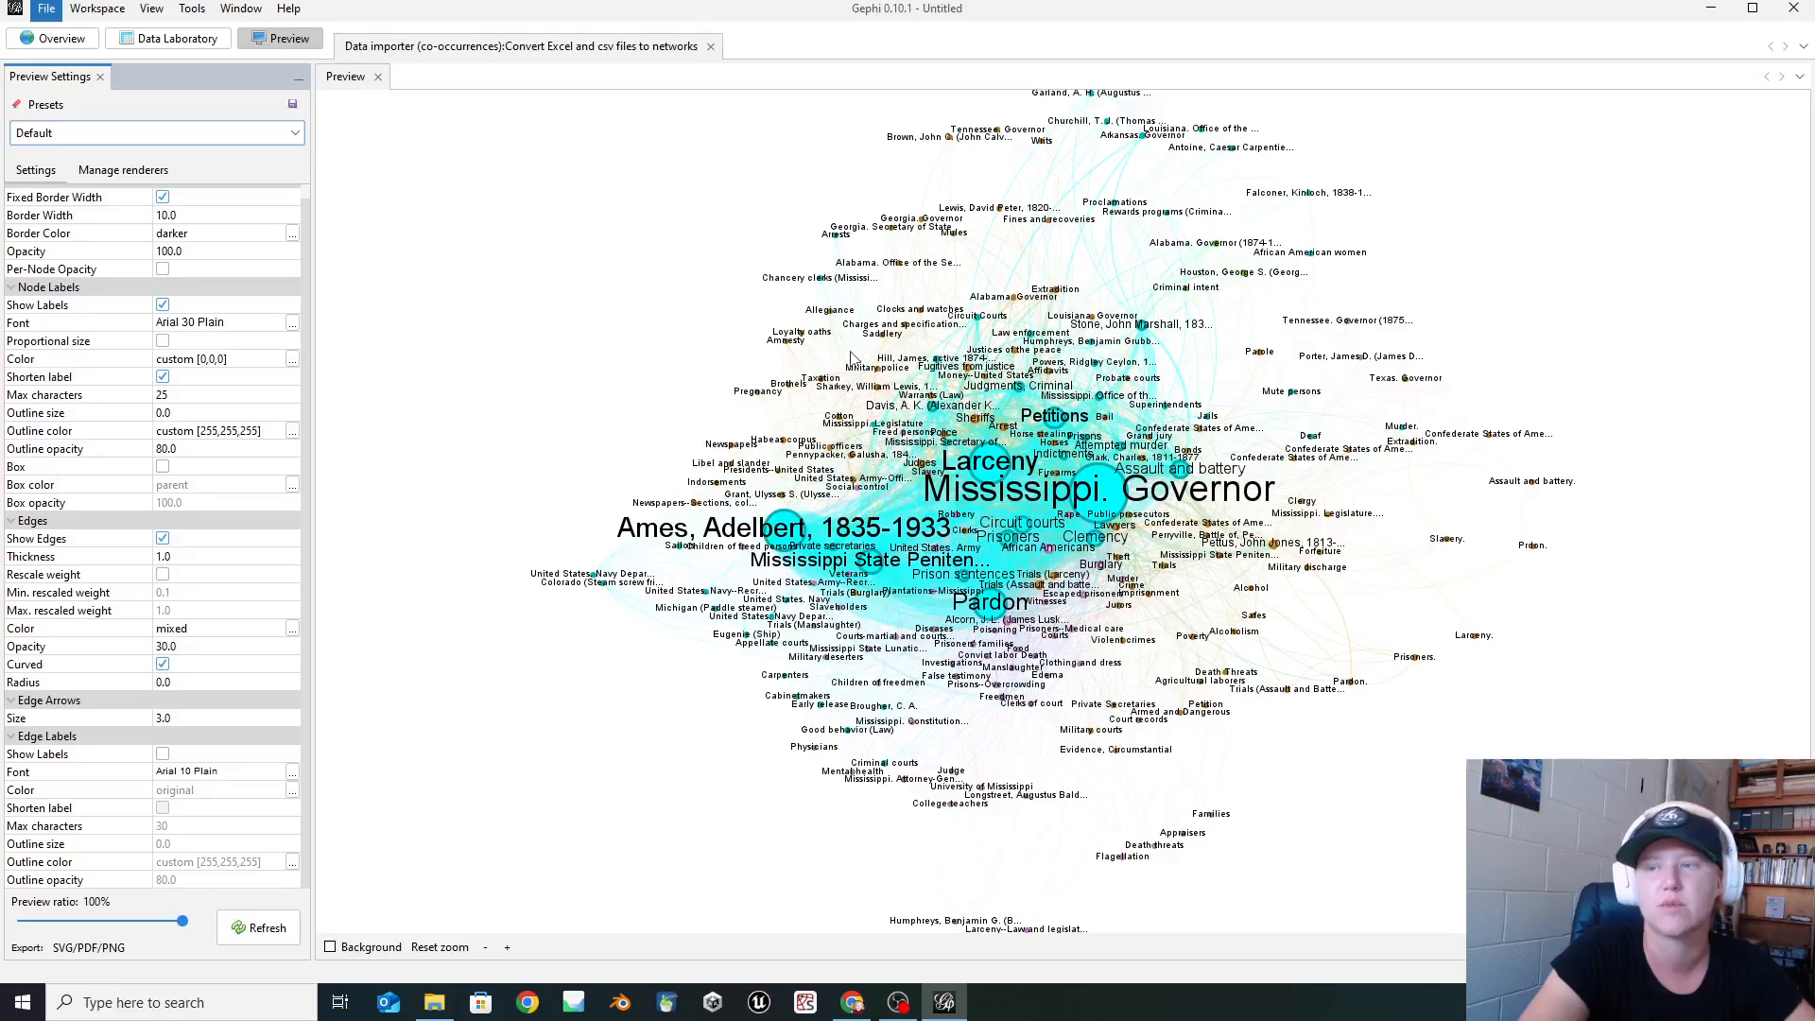
left_click(895, 651)
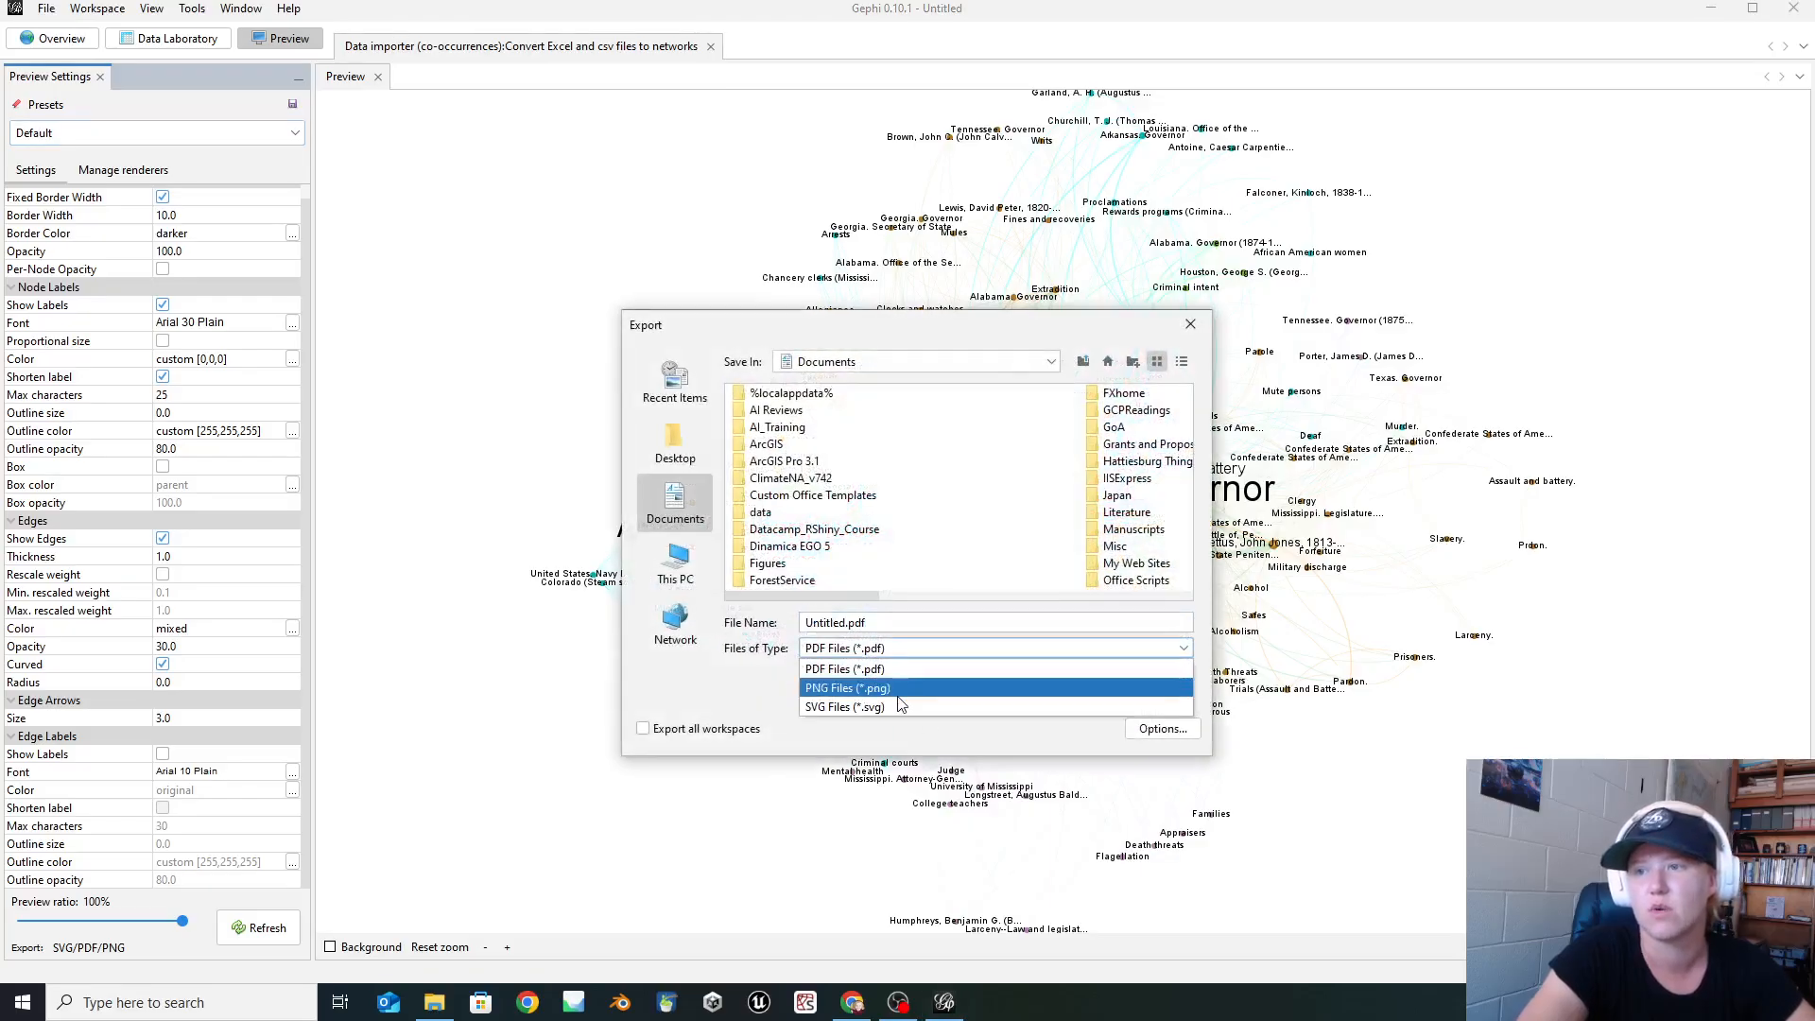
left_click(893, 688)
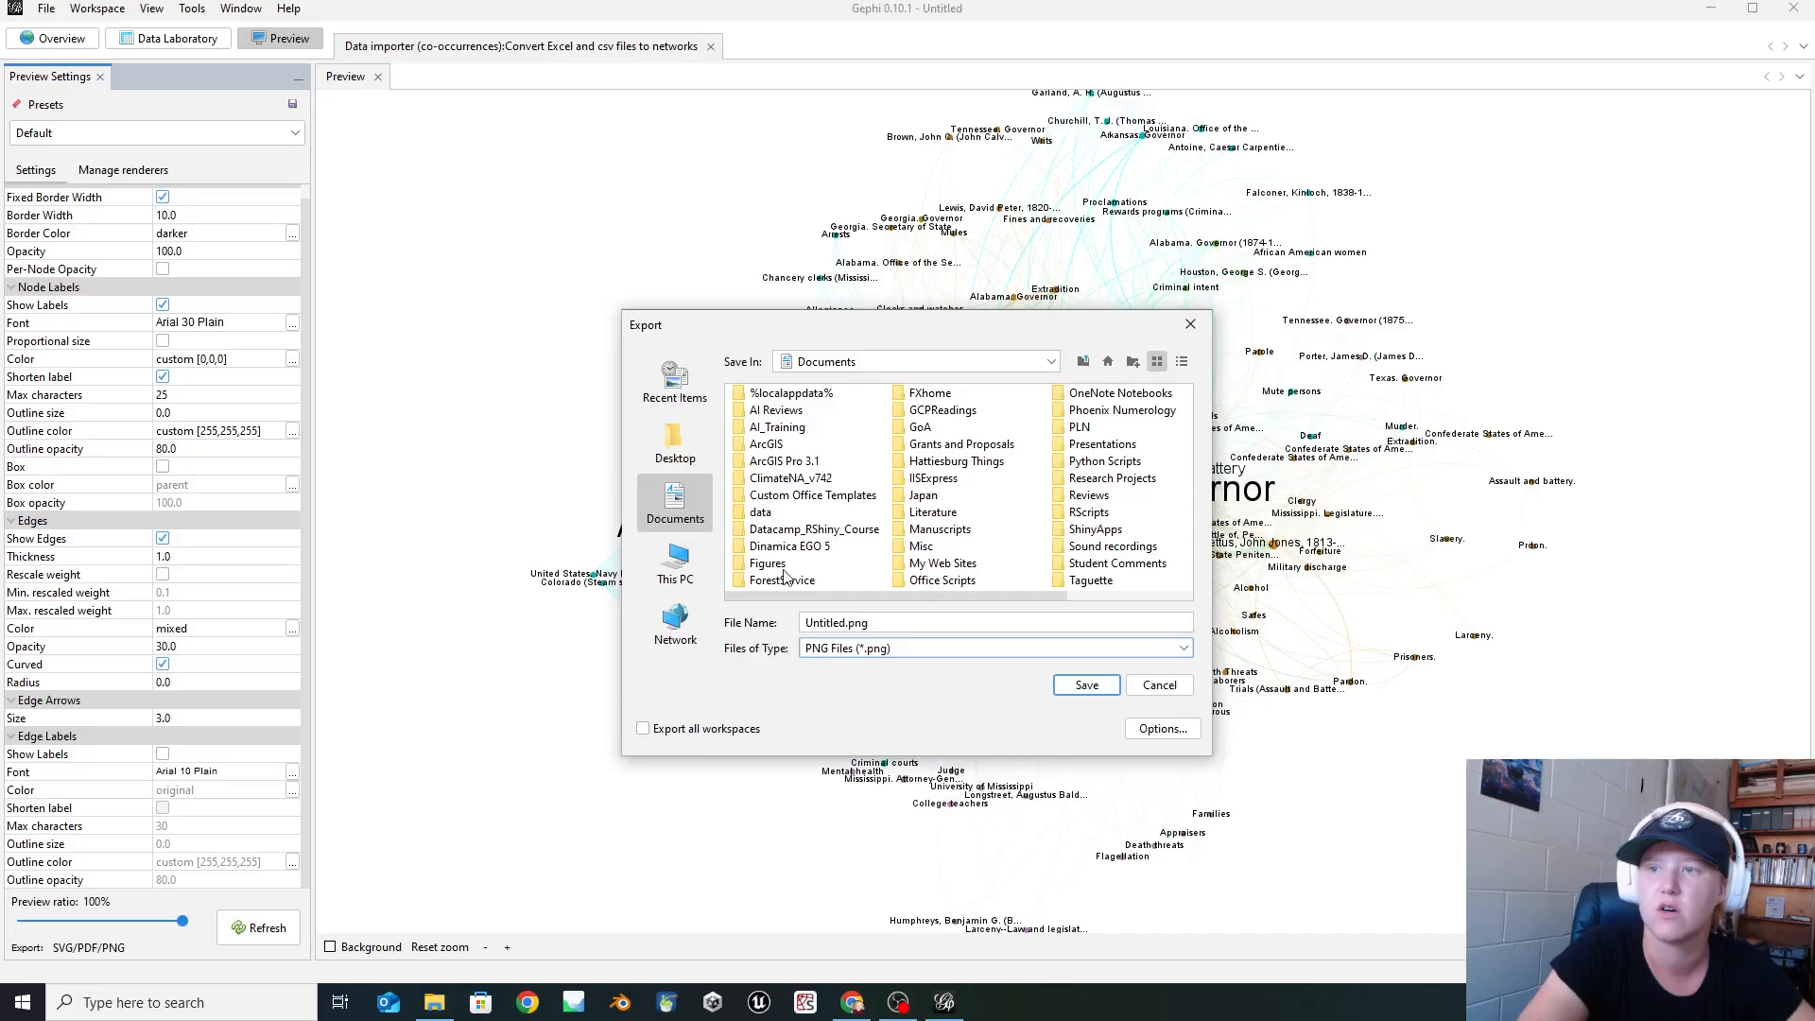
- Choose the folder whose name starts with 89090f74f848 in Downloads as the export location
left_click(1001, 365)
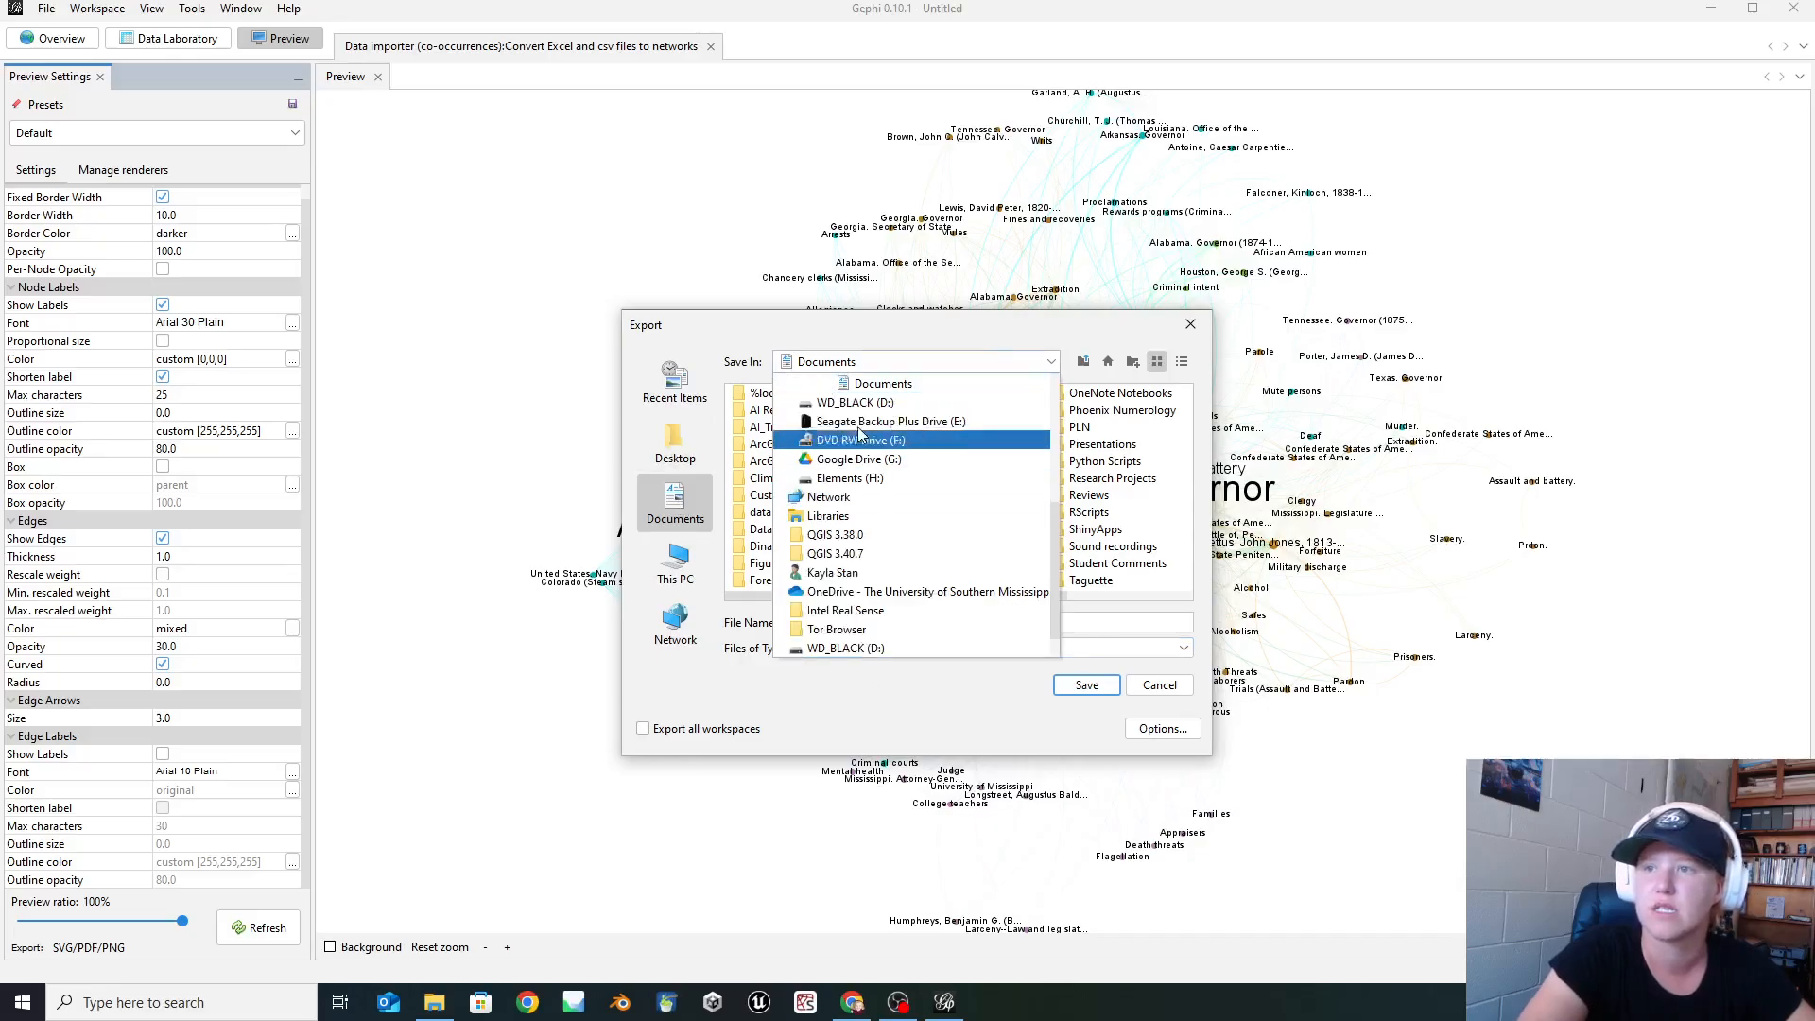
scroll(860, 562, "down", 1)
scroll(860, 562, "up", 1)
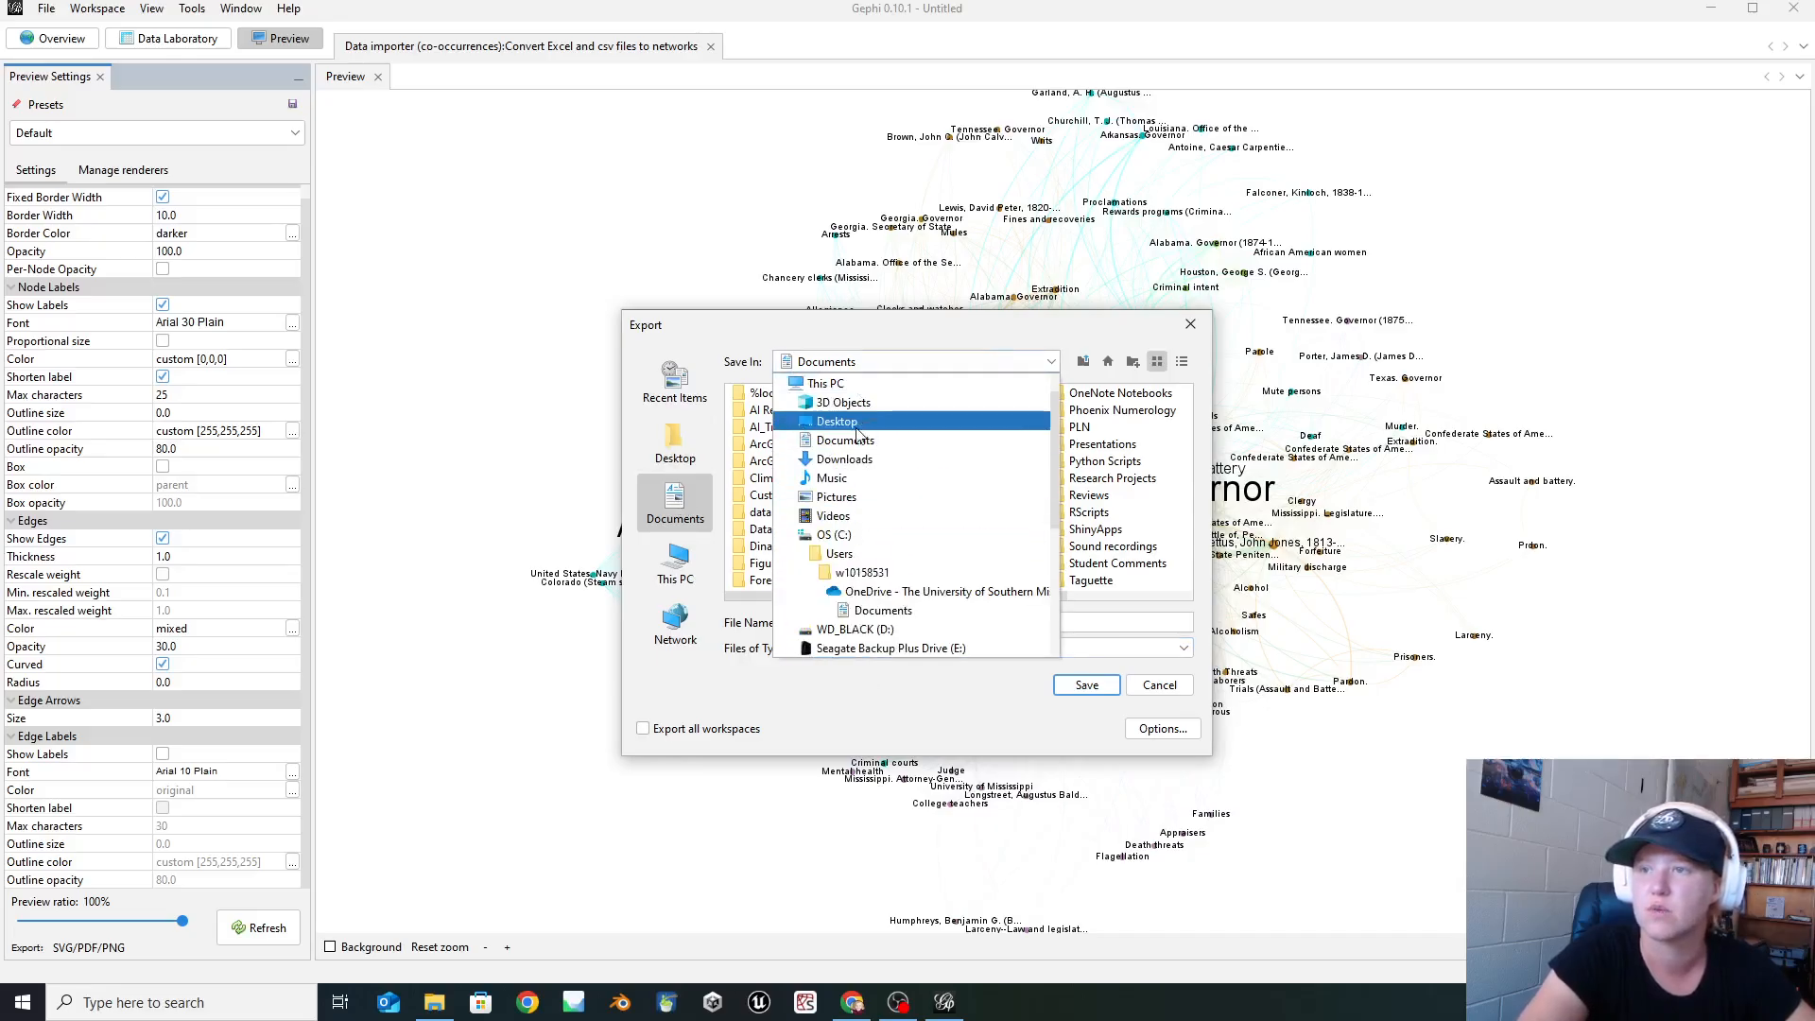
left_click(823, 458)
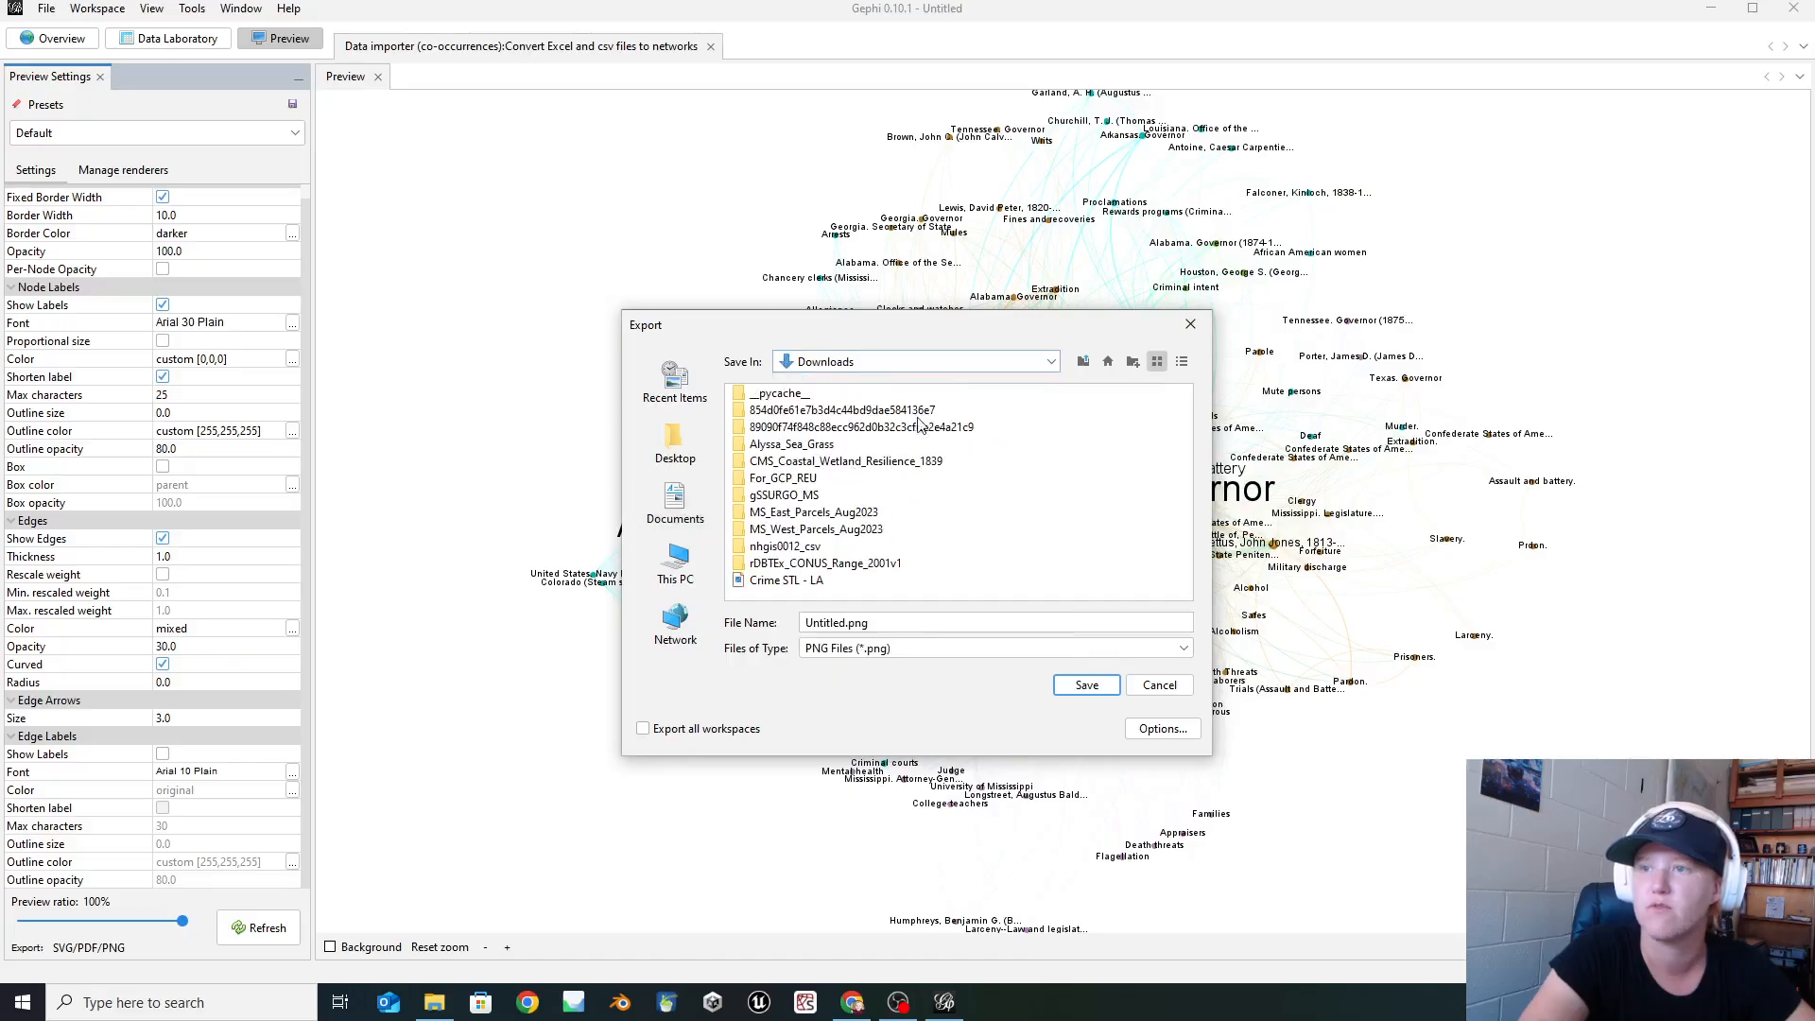
double_click(784, 427)
- Name the export file TestNetwork.png and save it
key("Left")
key("Left")
key("Left")
key("Left")
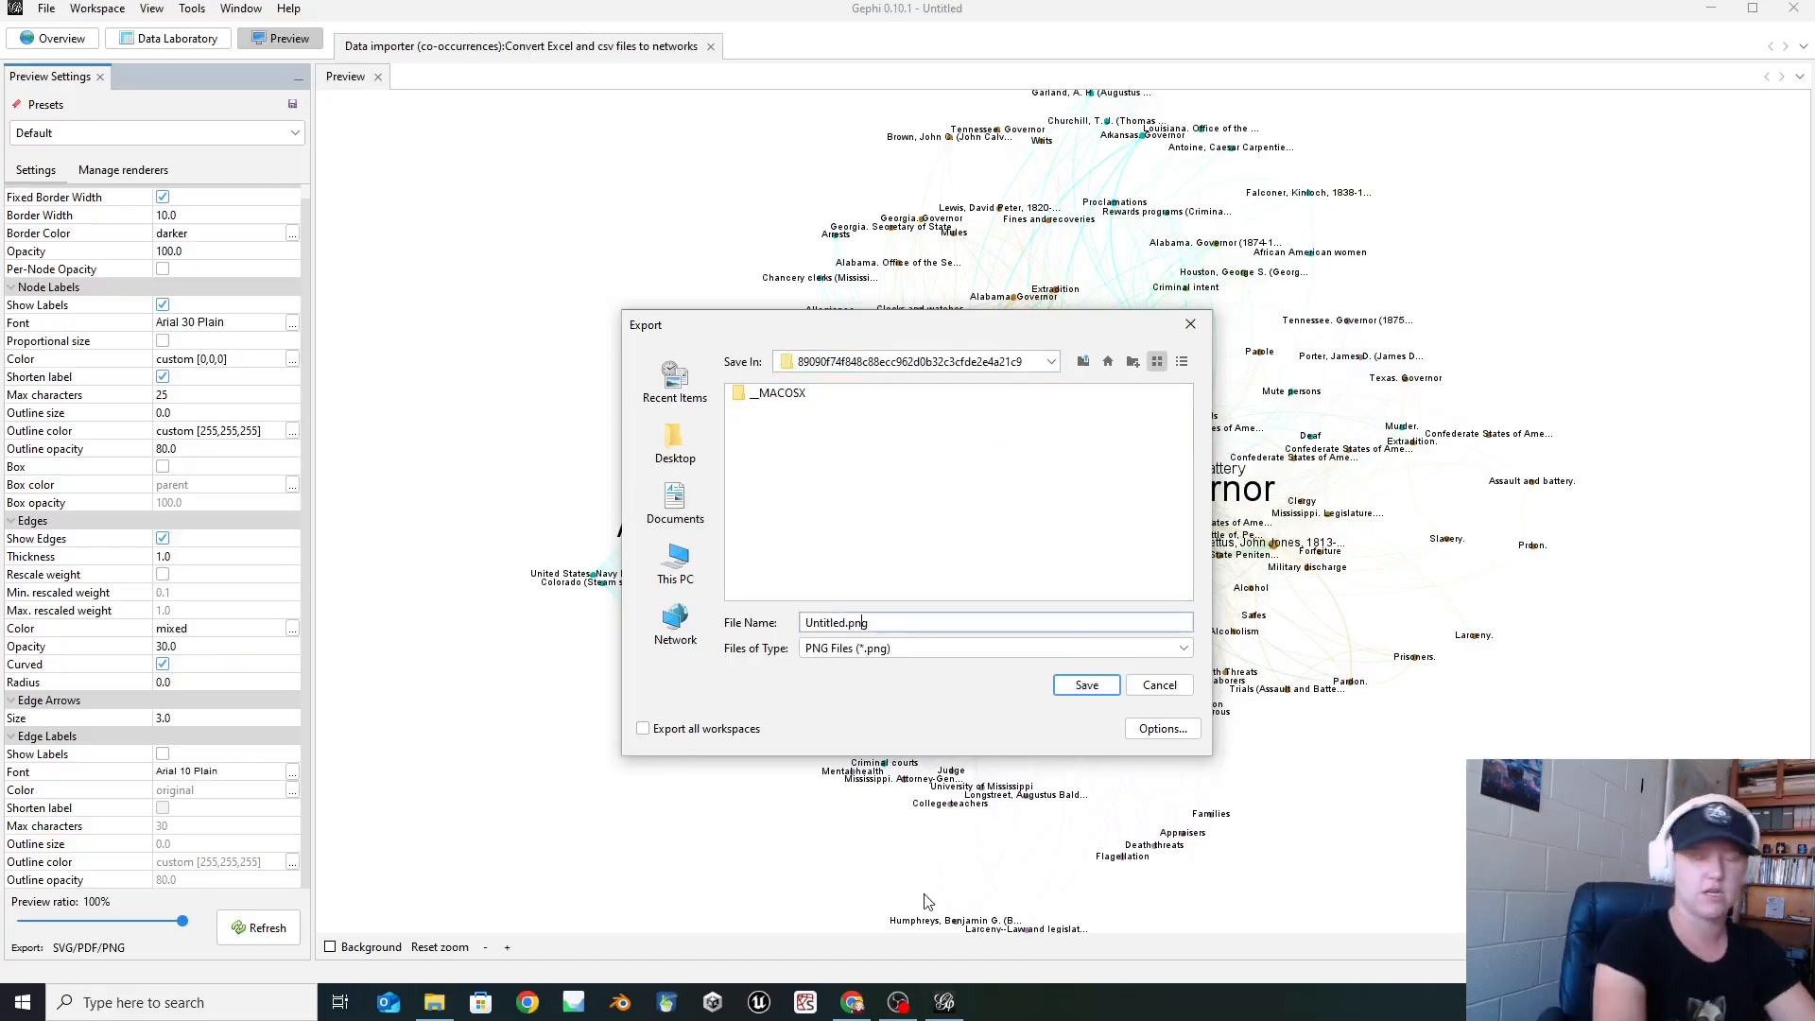
key("ctrl+shift+Left")
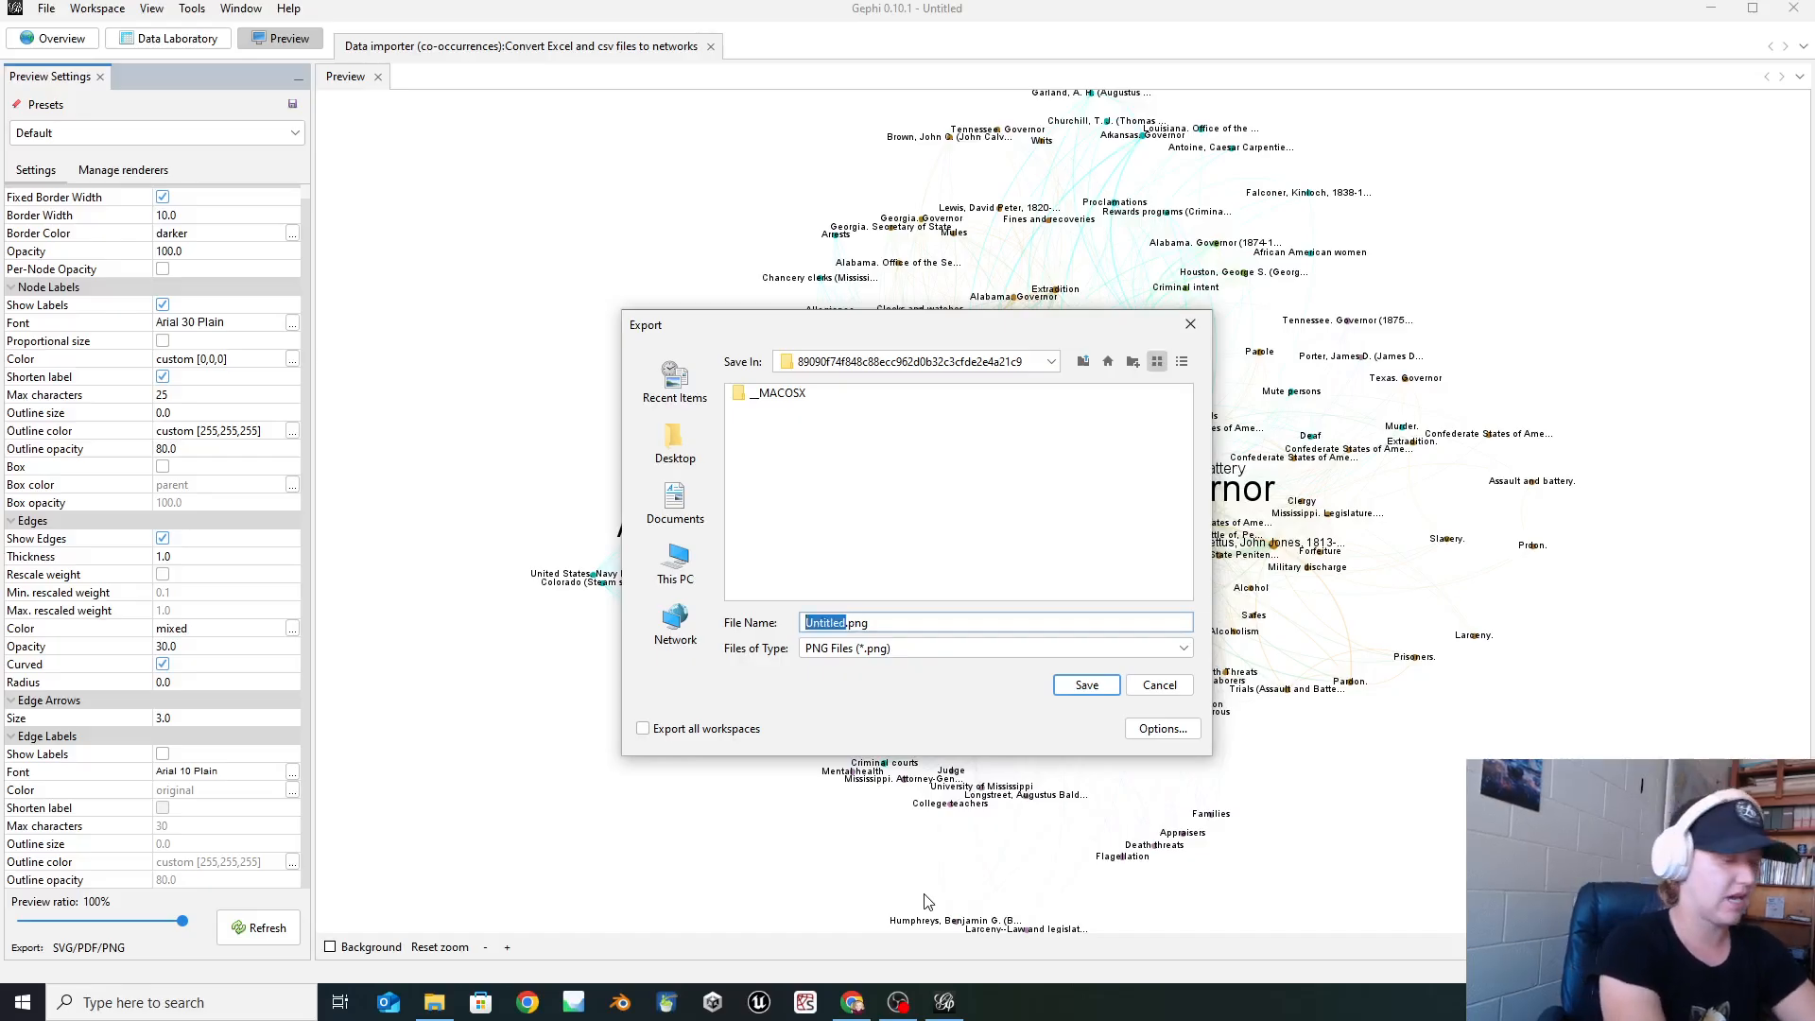
type("TestNetwork")
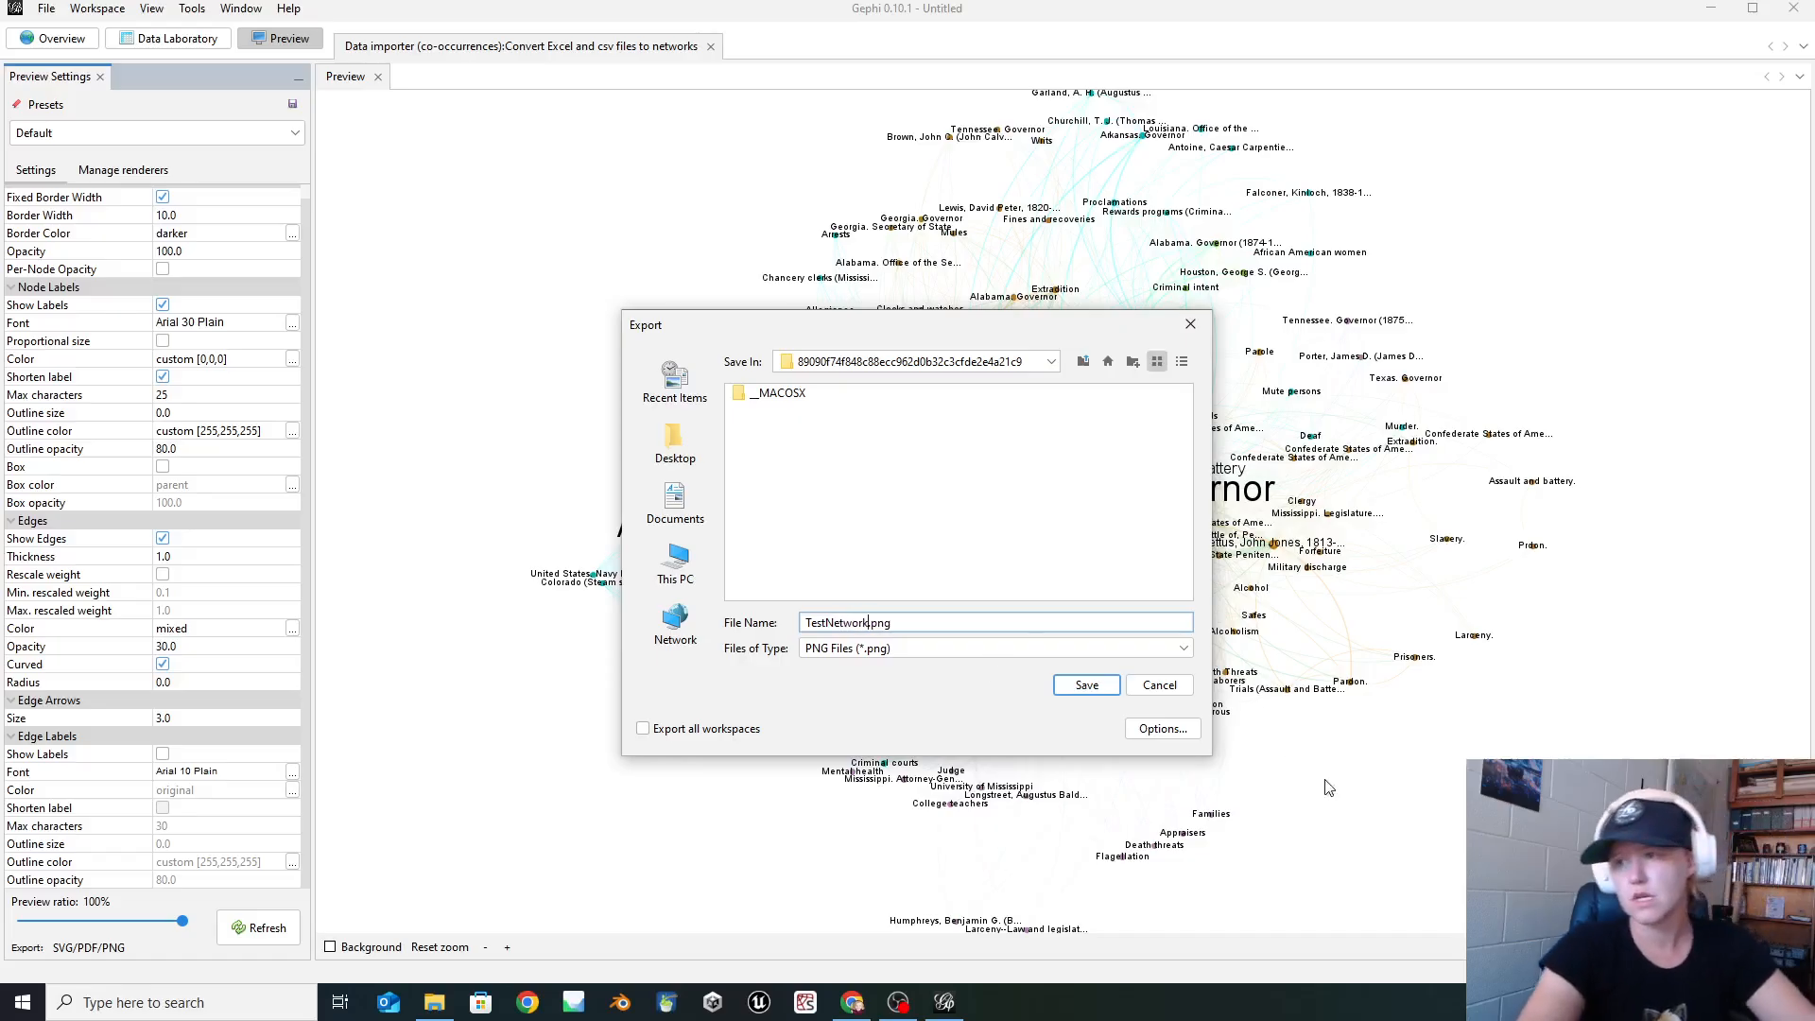
left_click(1085, 684)
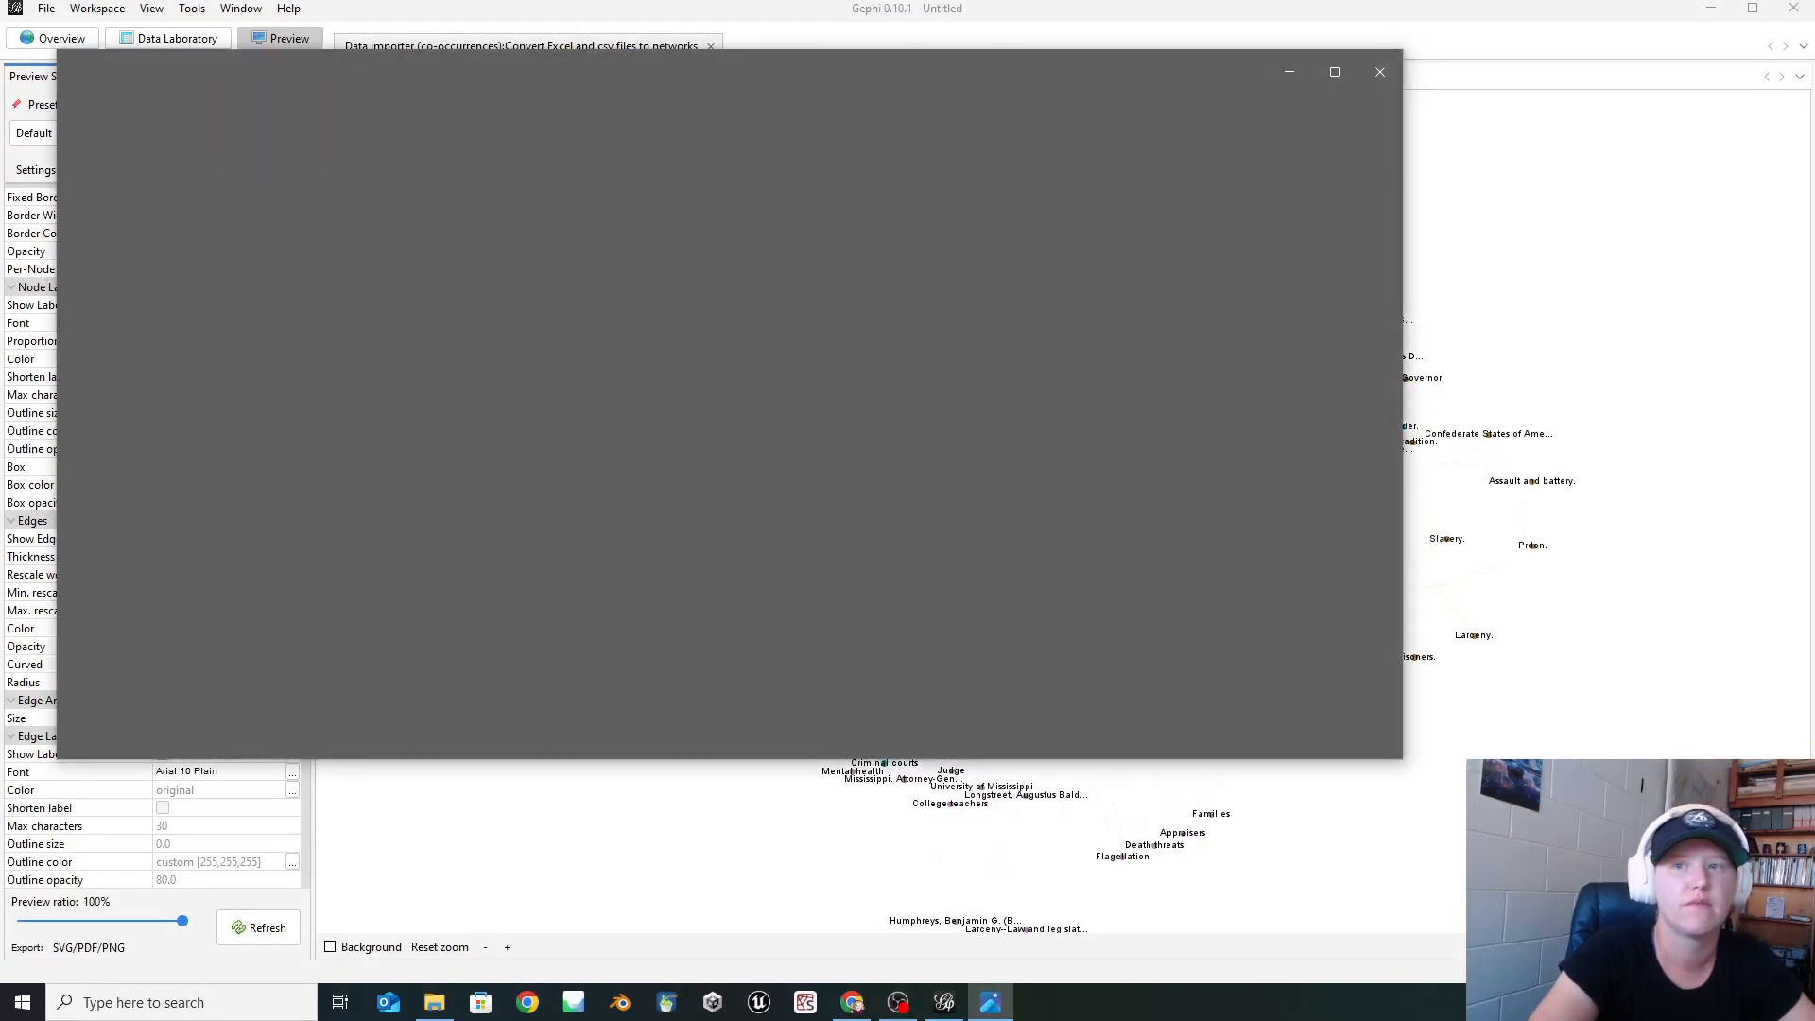
- Inspect the exported TestNetwork.png in the maximized image viewer and close it to return to the Gephi preview
left_click_drag(1814, 223, 1101, 0)
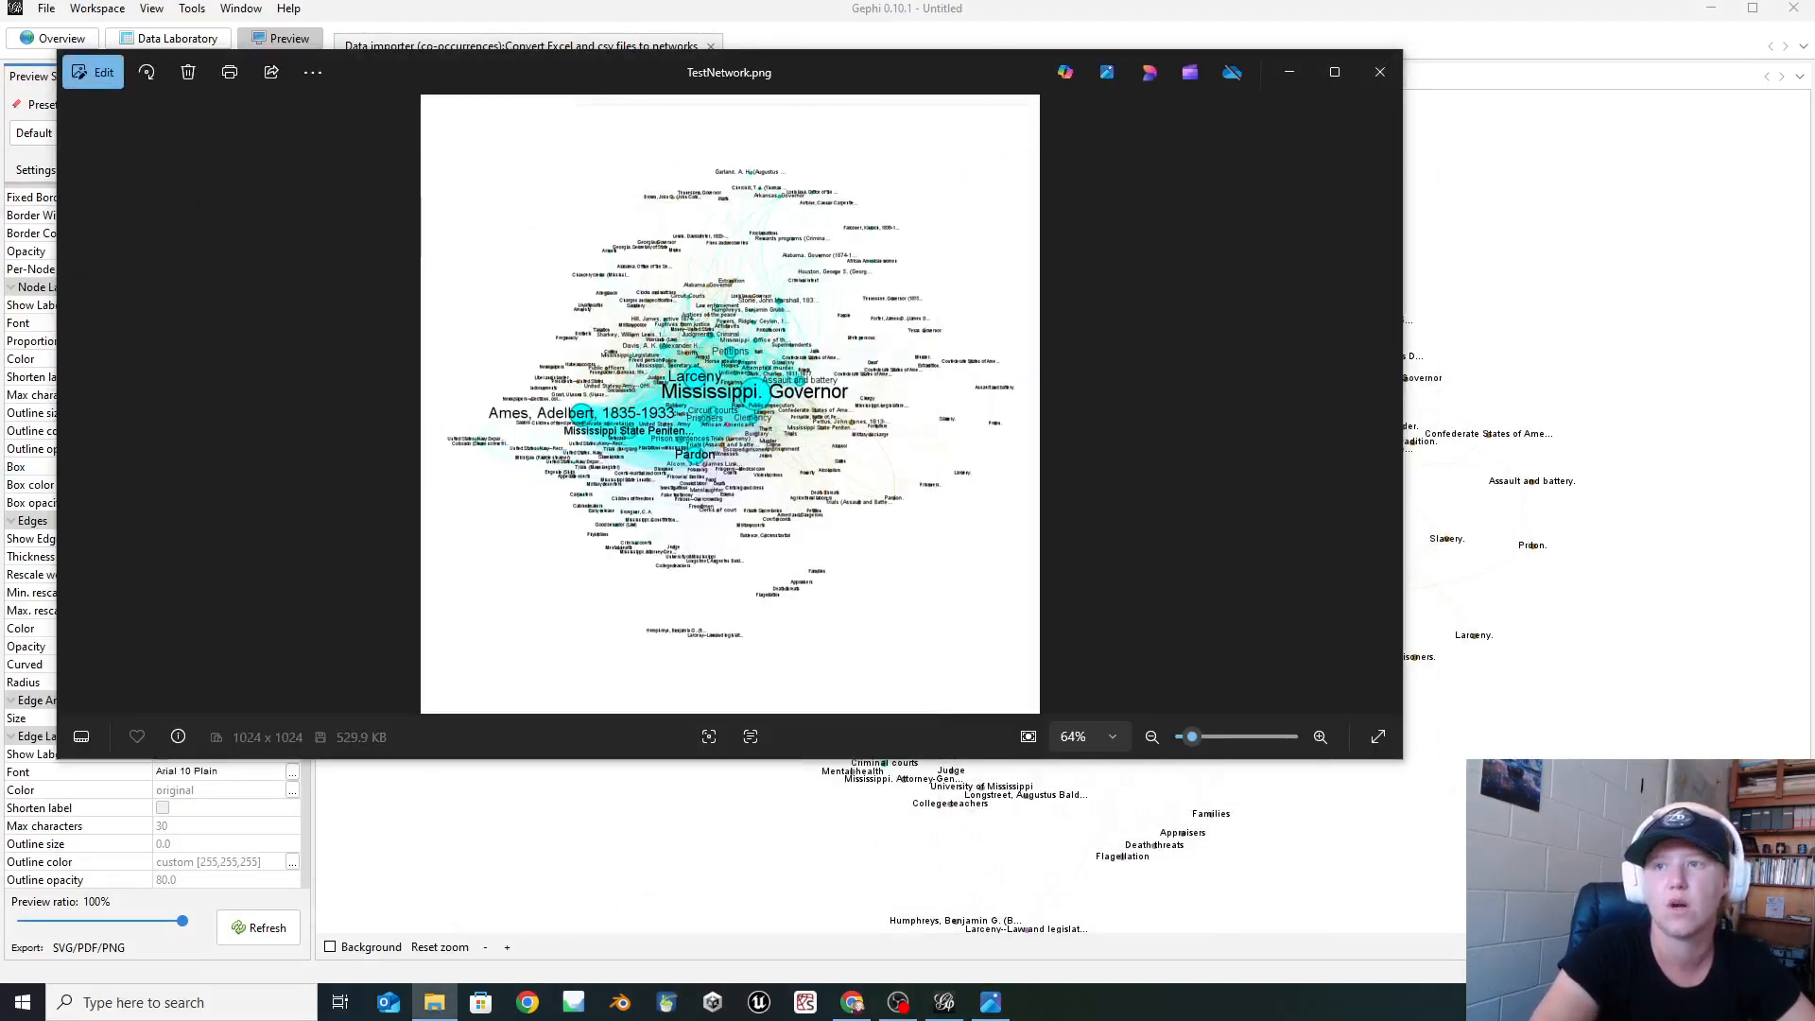
left_click(1345, 87)
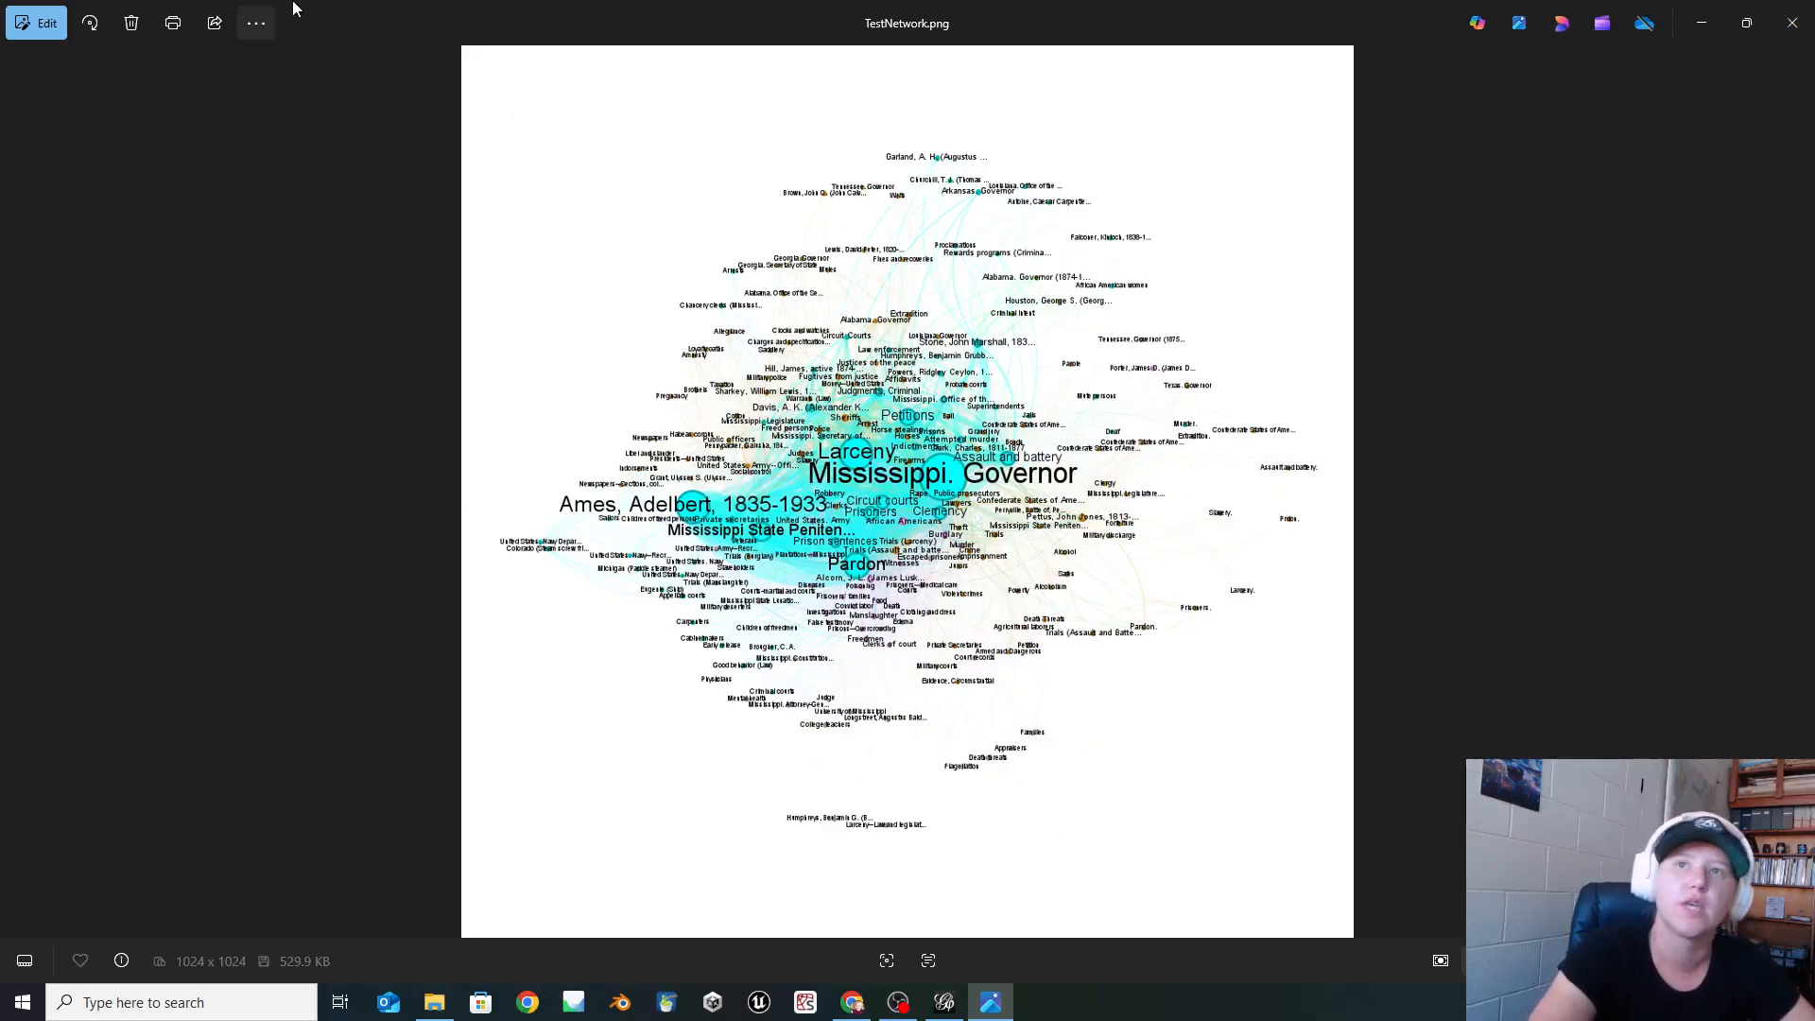
left_click(1791, 24)
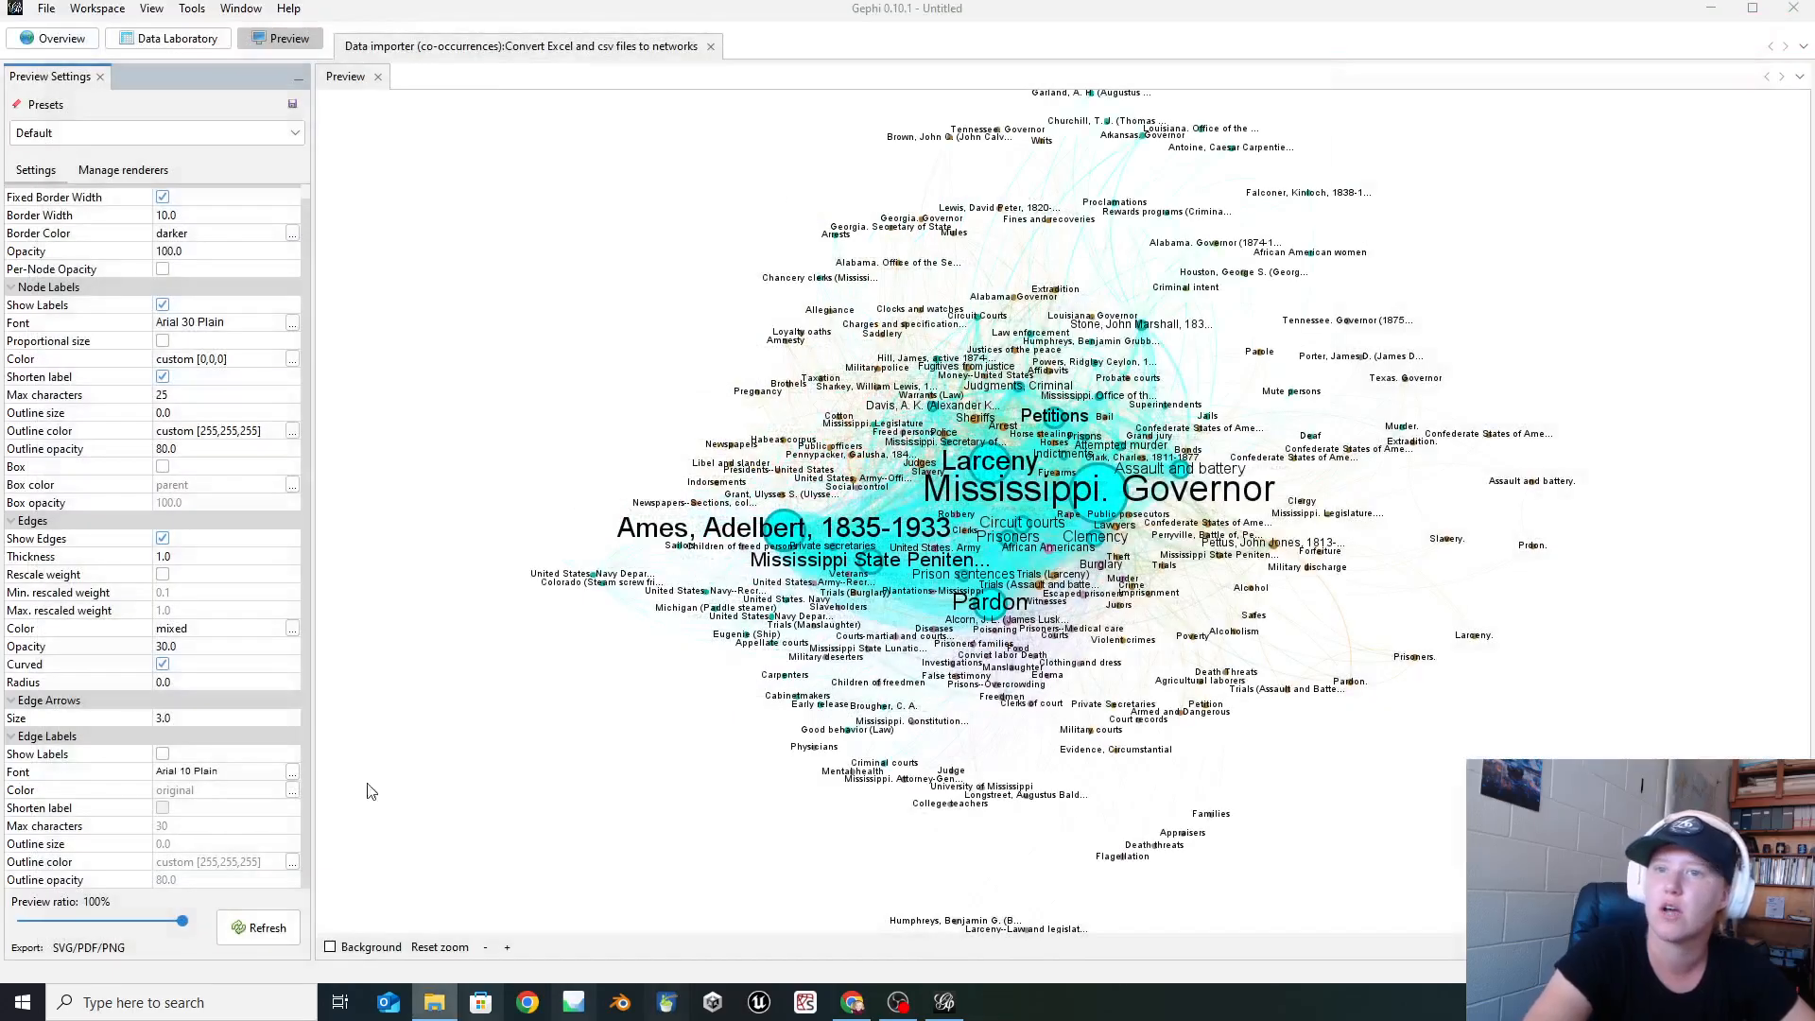
- Apply the Tag Cloud preset to the network preview and refresh it
left_click(295, 133)
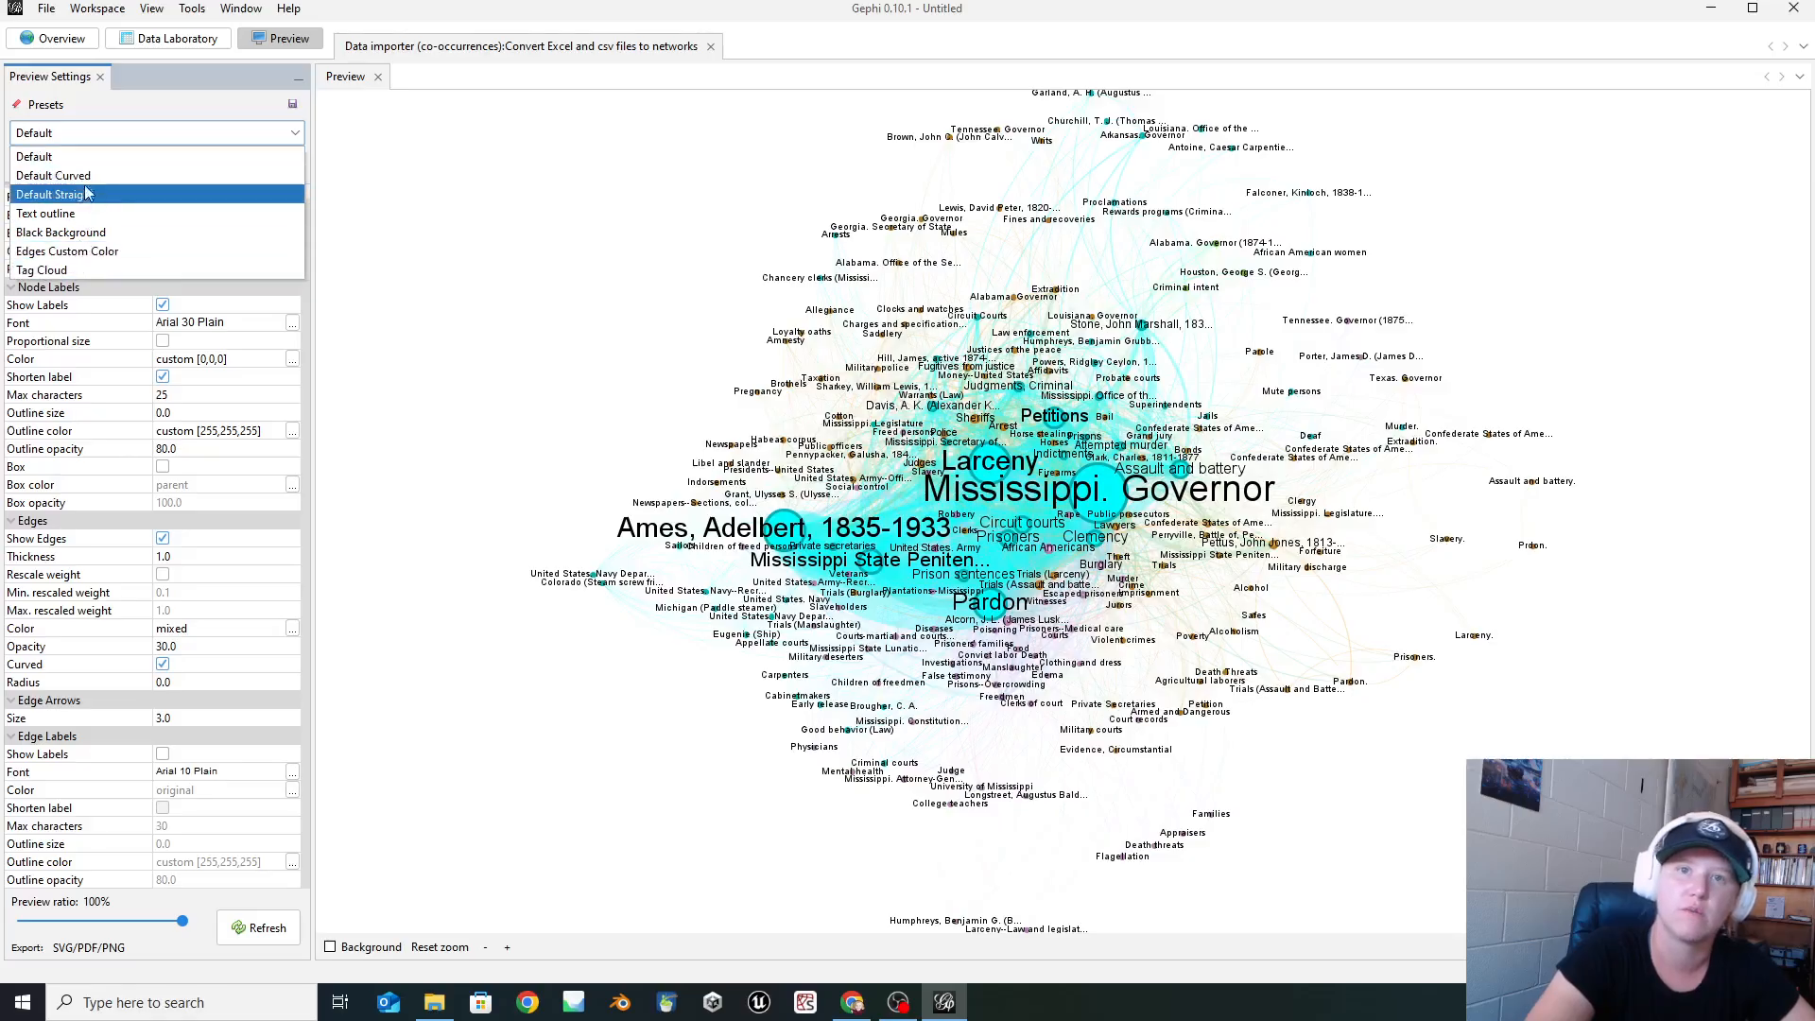
left_click(56, 270)
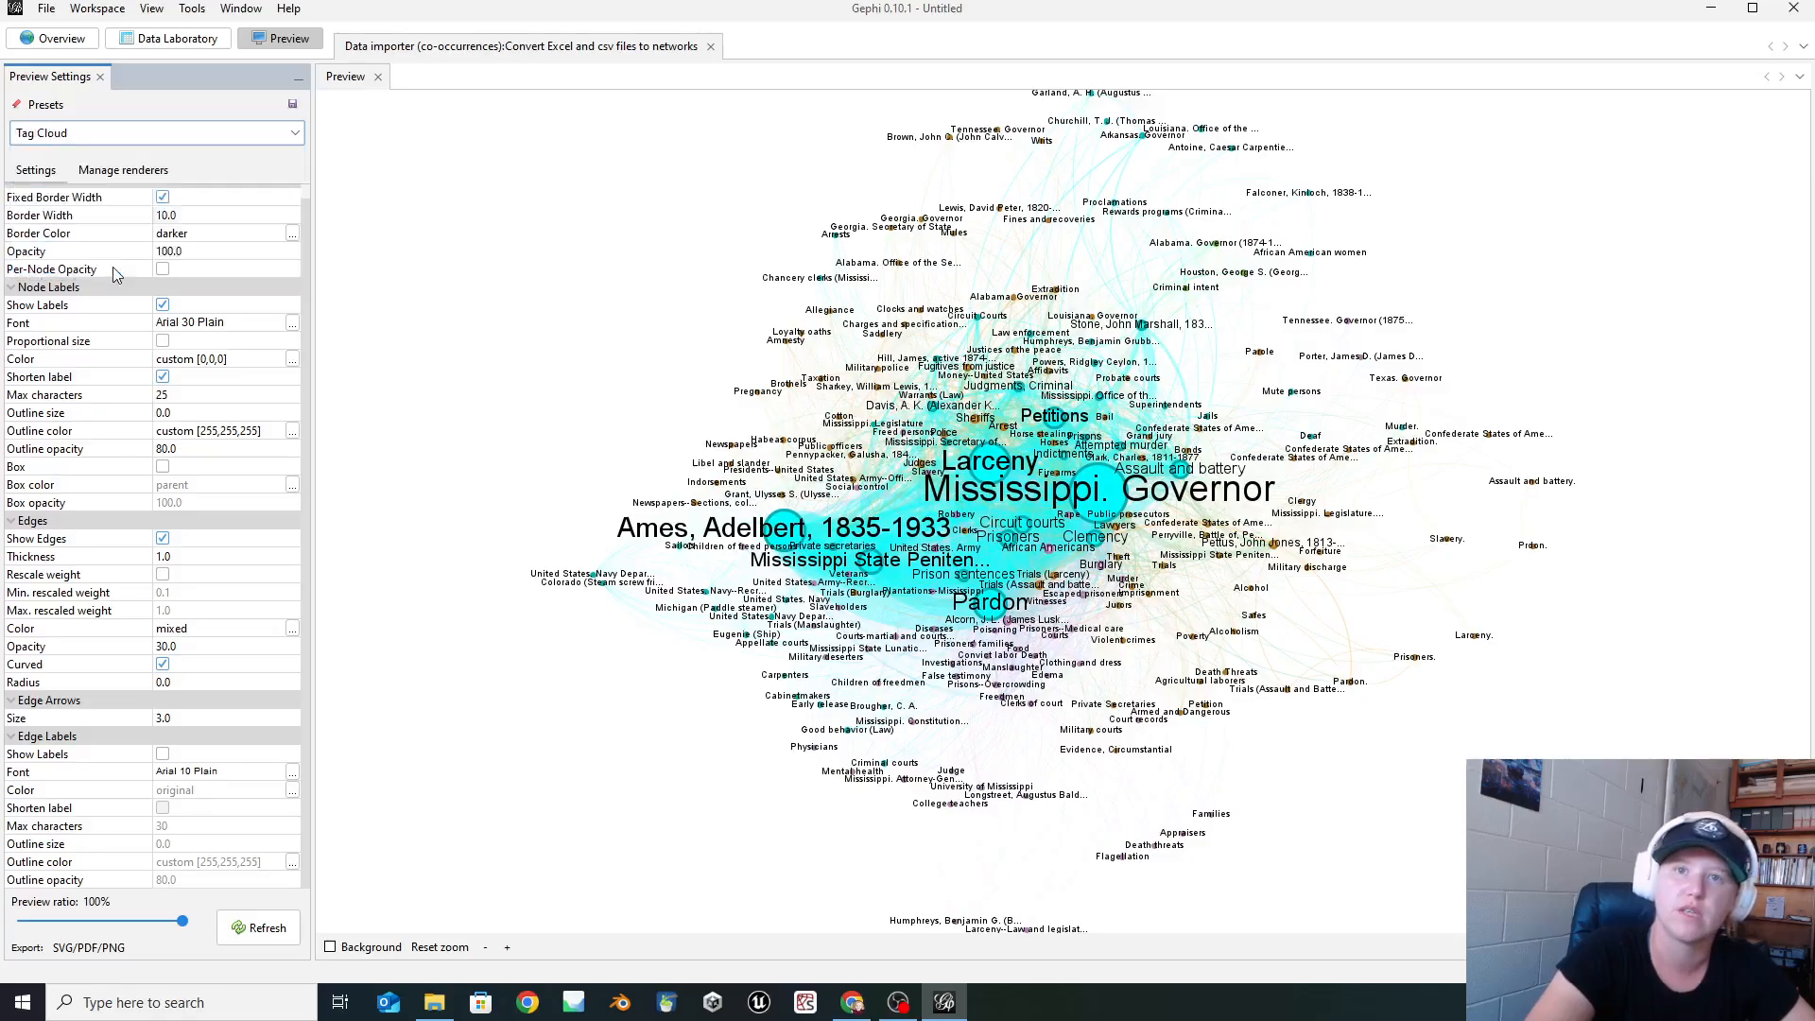
left_click(255, 930)
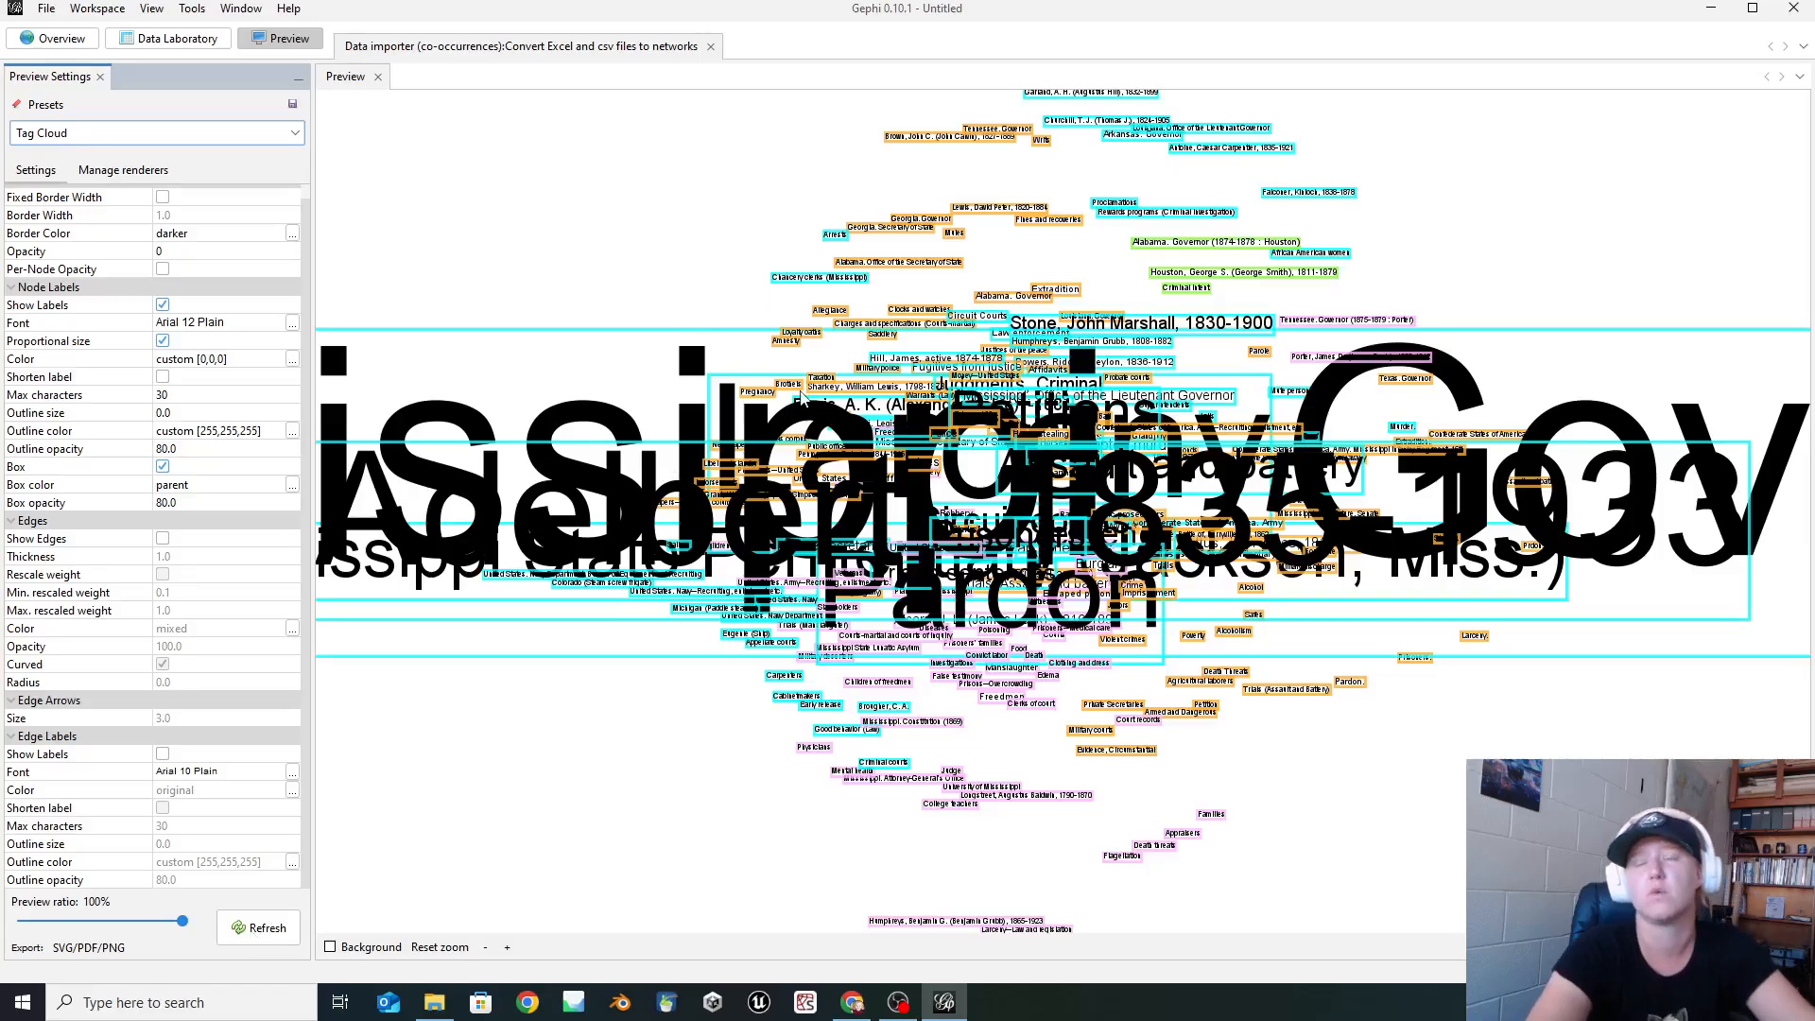
- Apply the Black Background preset and turn off proportional size for the node labels, refreshing the network preview
left_click(295, 134)
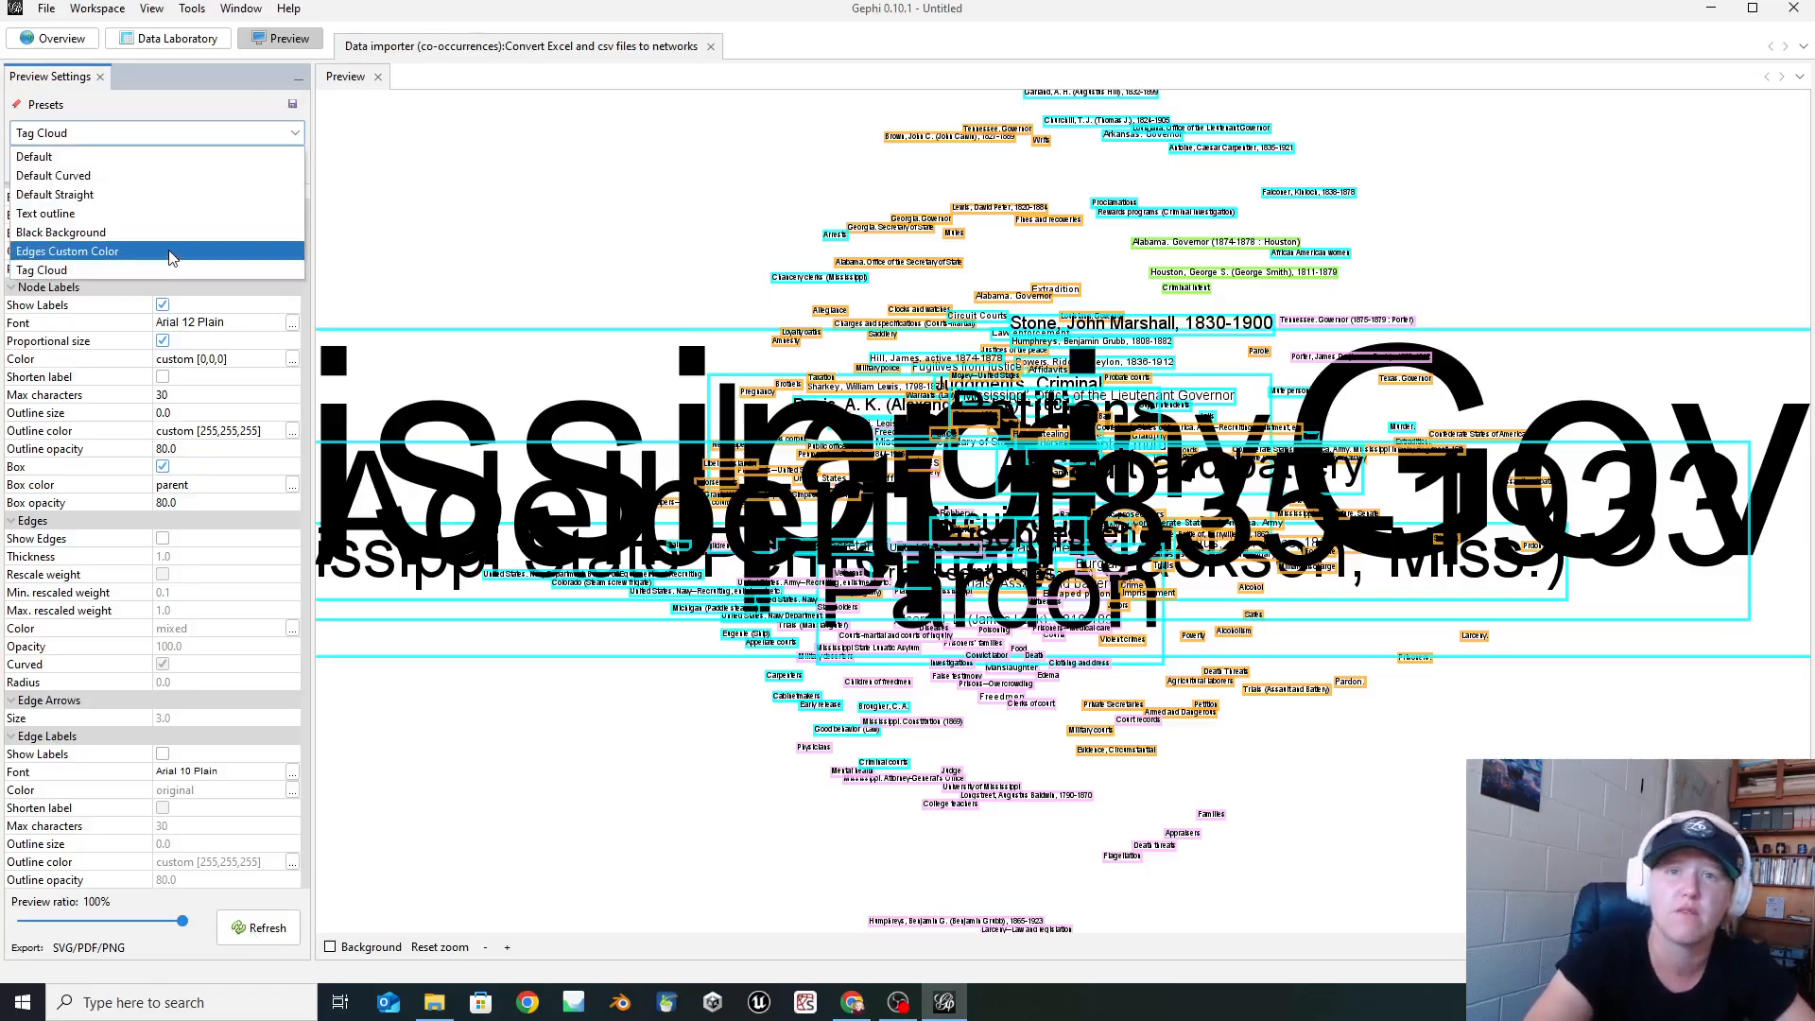
left_click(236, 232)
left_click(248, 928)
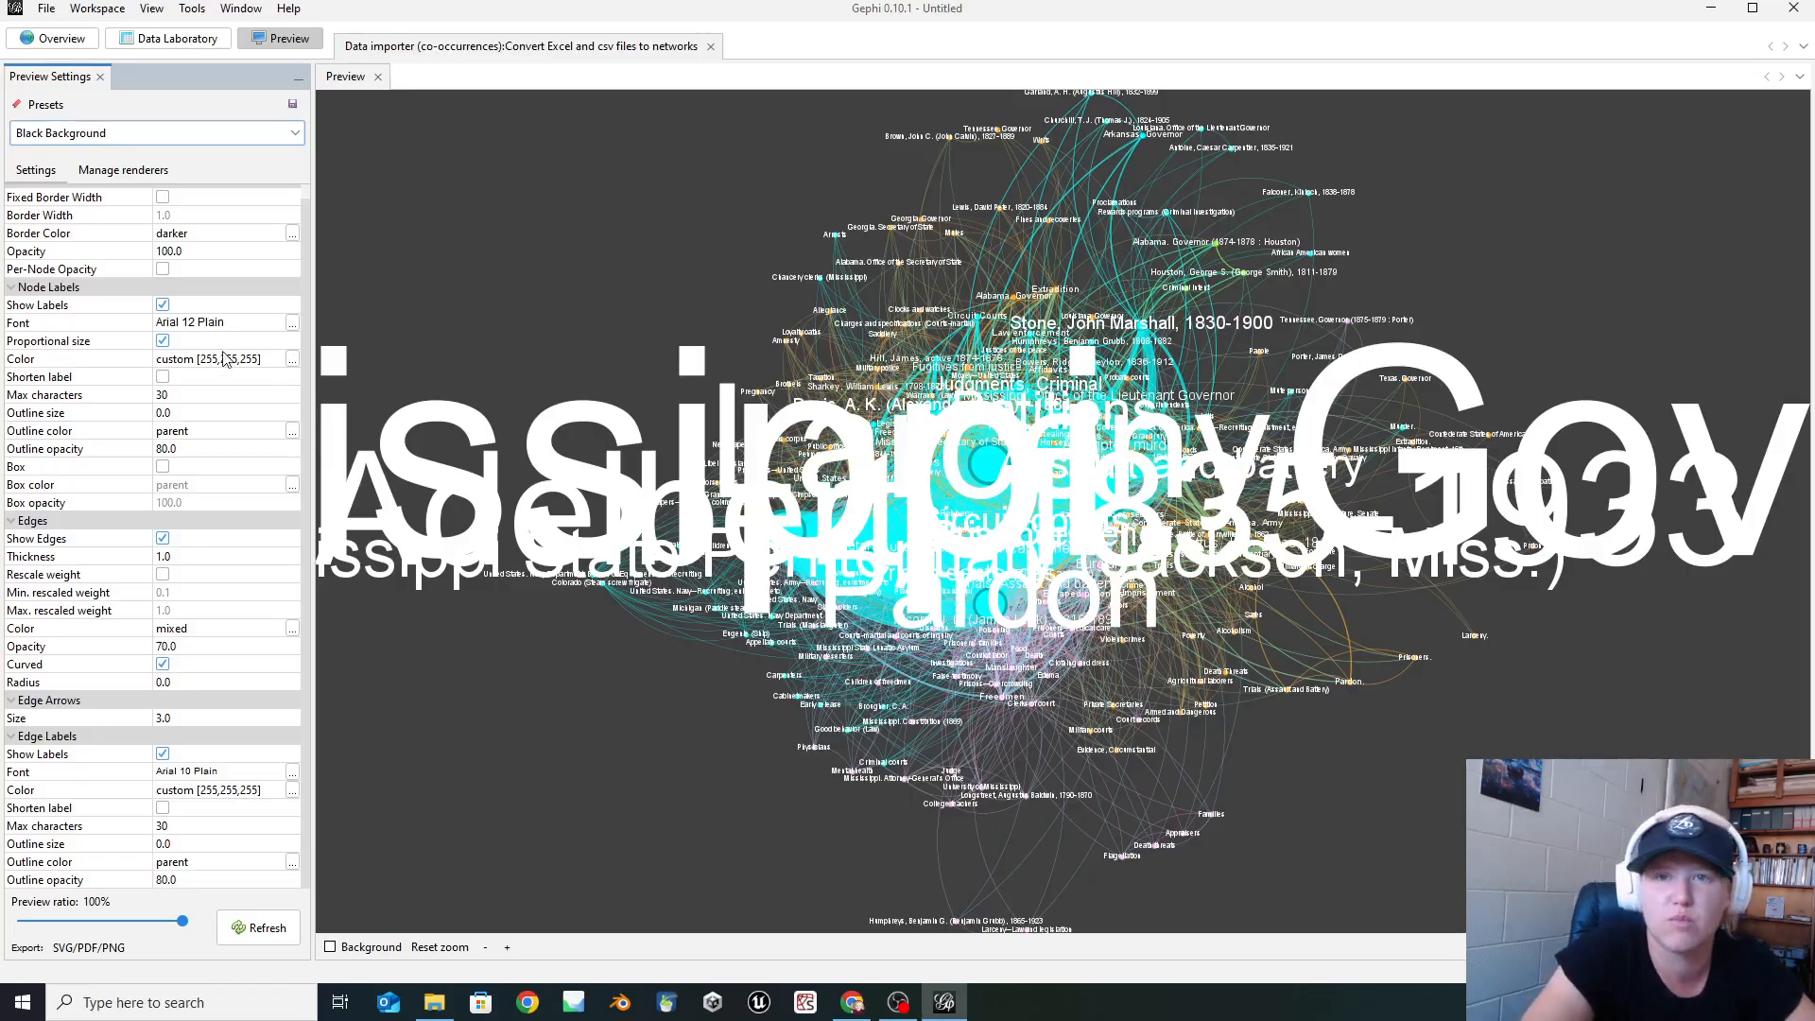
left_click(163, 341)
left_click(270, 930)
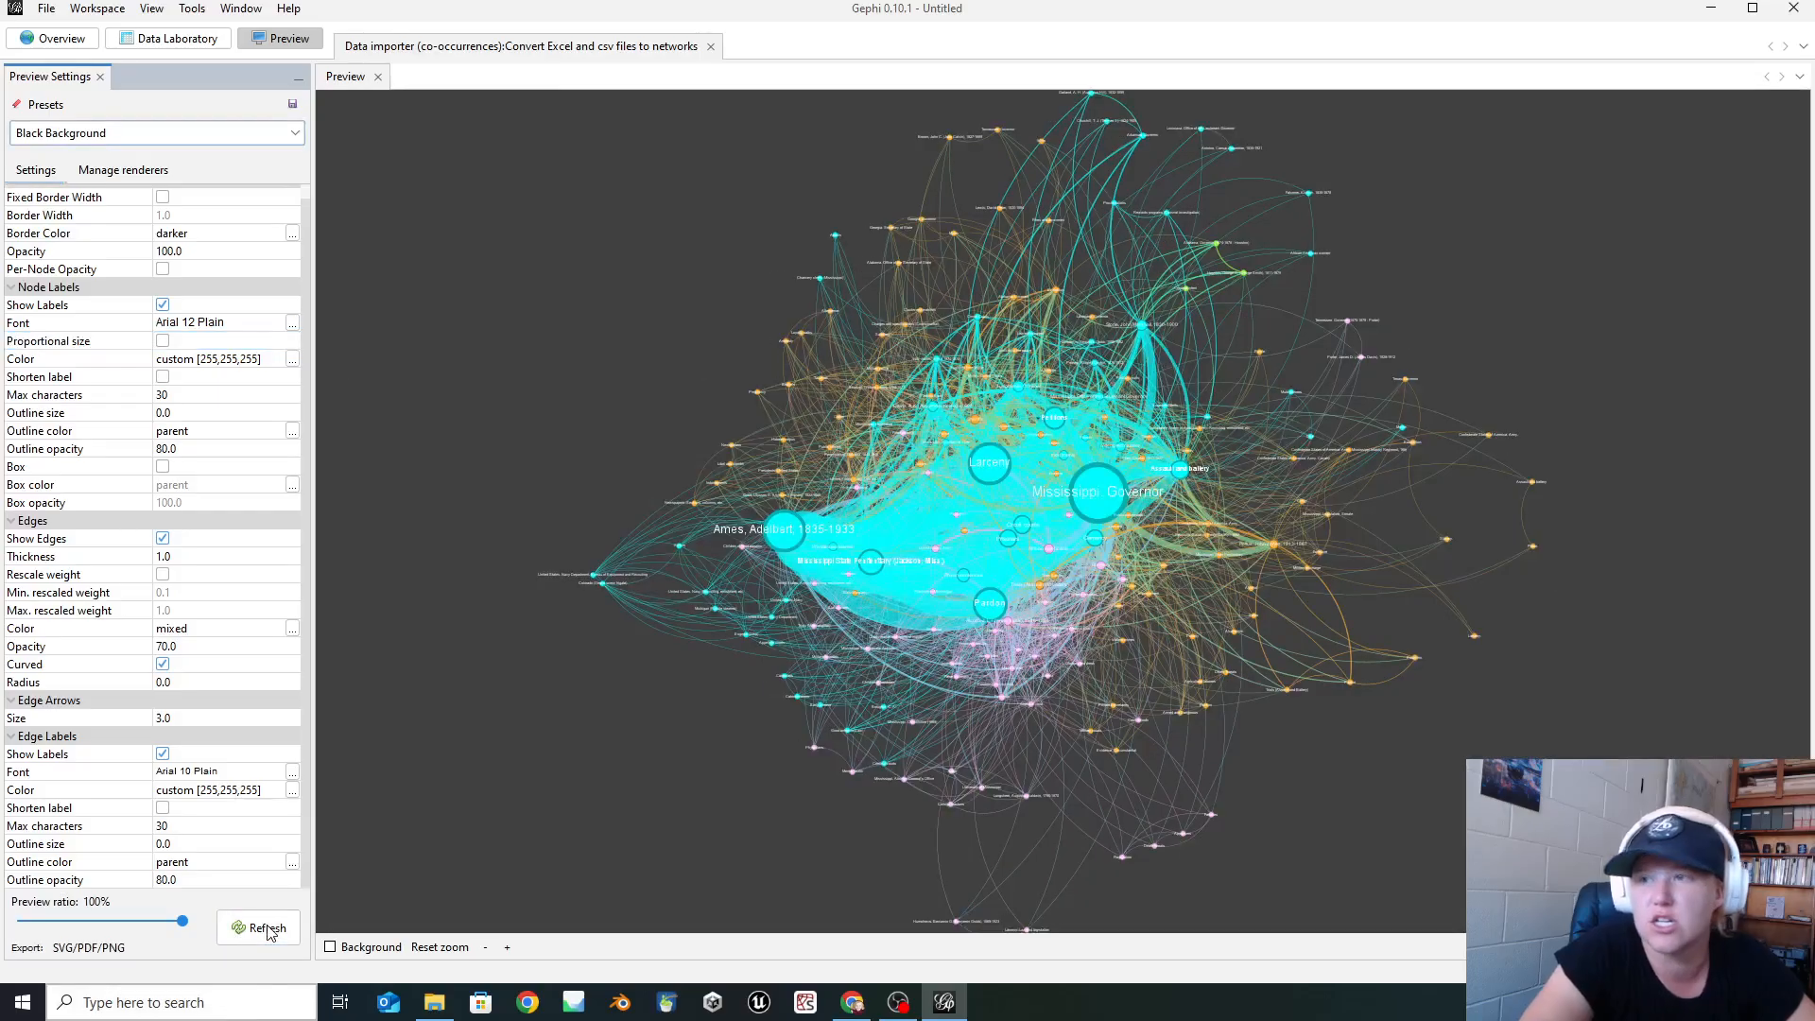